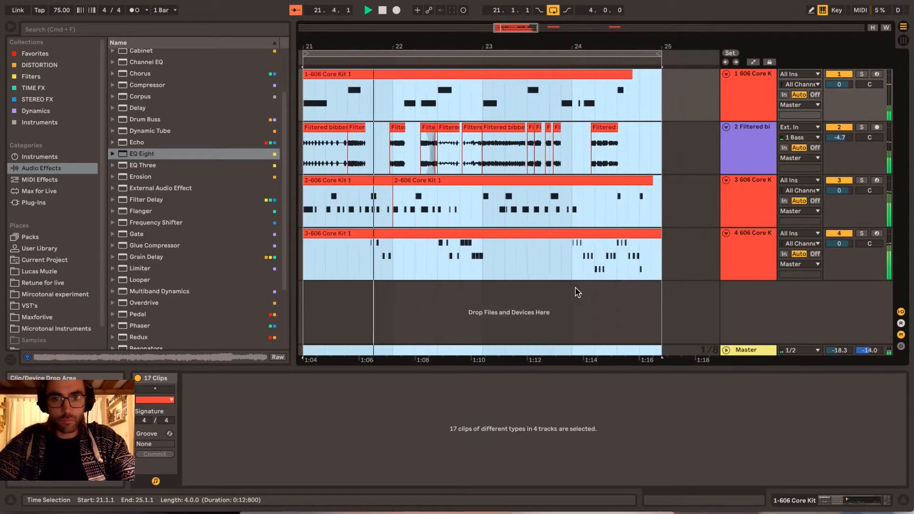
- Deactivate both hi-hat clips on the third track and listen to the loop without them
left_click(557, 181)
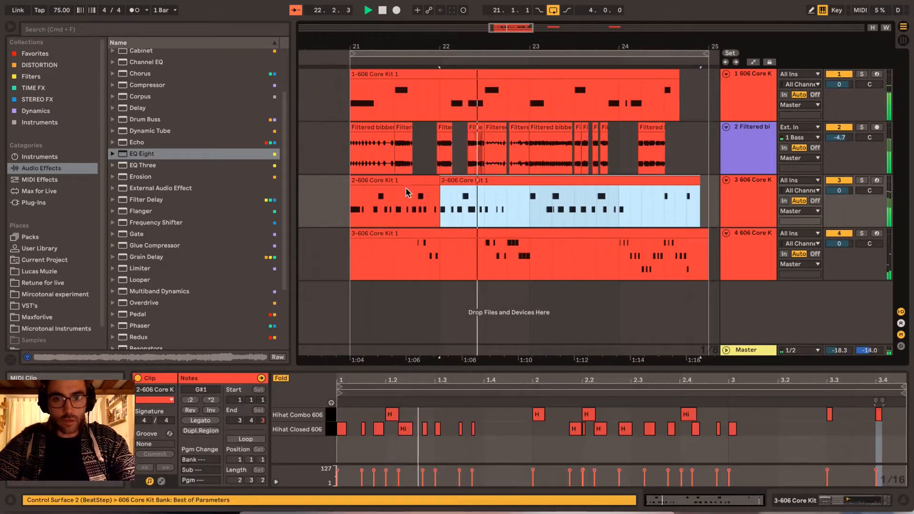
left_click(431, 214, "shift")
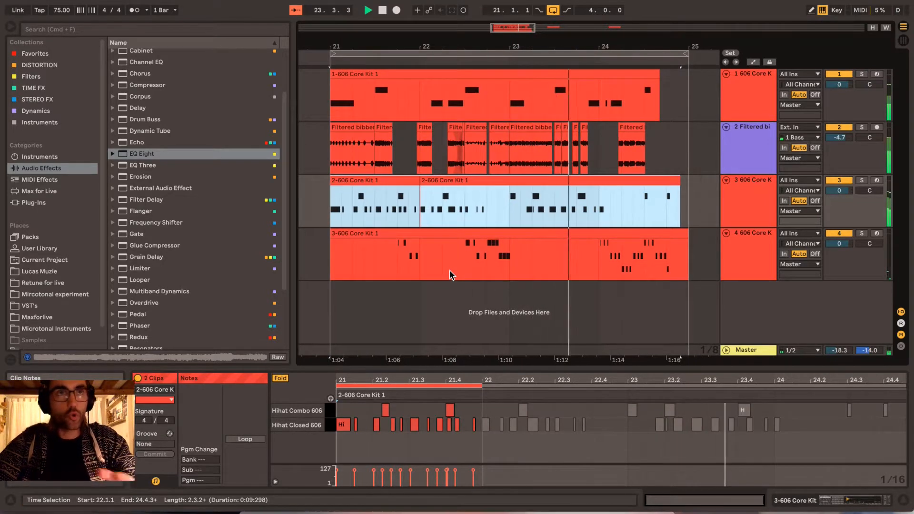
key("0")
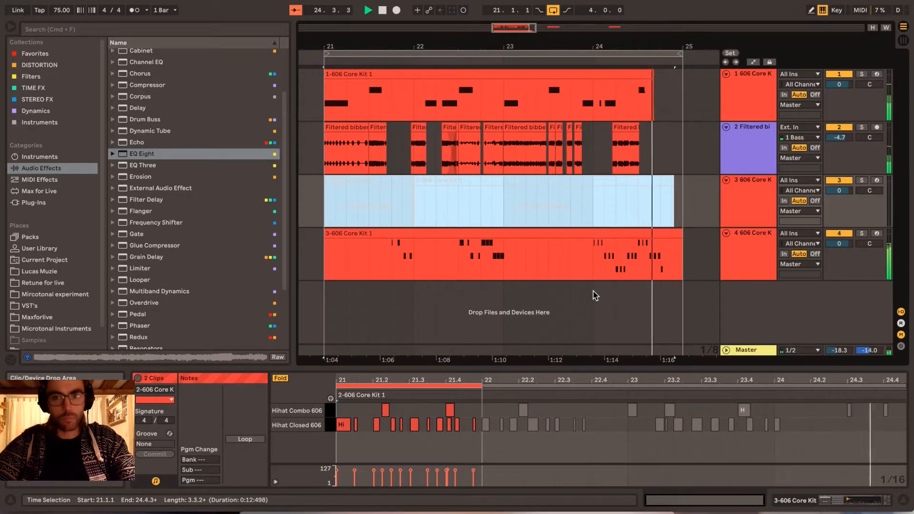
key("space")
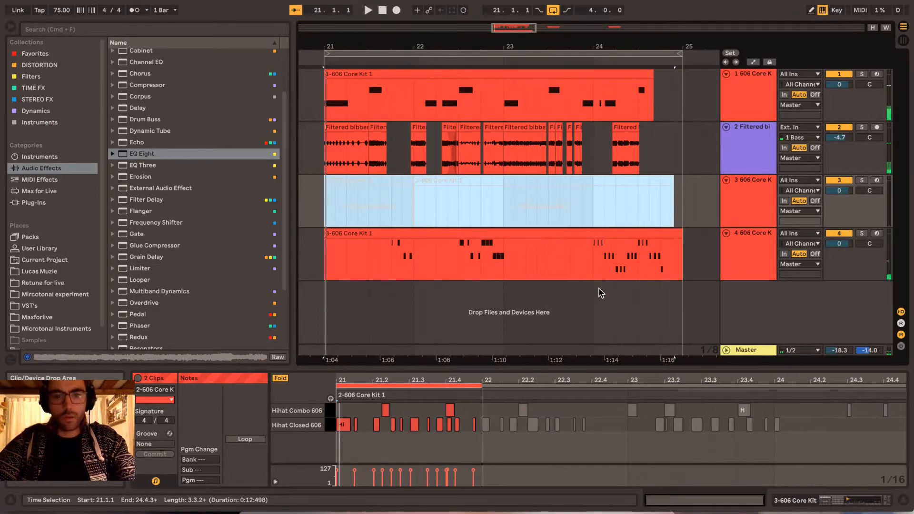
- Delete the third track, which holds the hi-hat clips
left_click(676, 199)
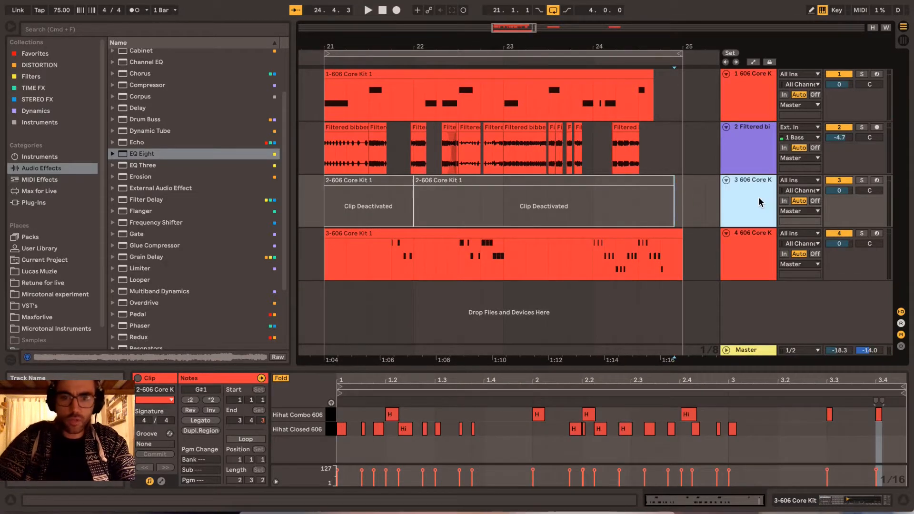
key("Delete")
left_click(746, 217)
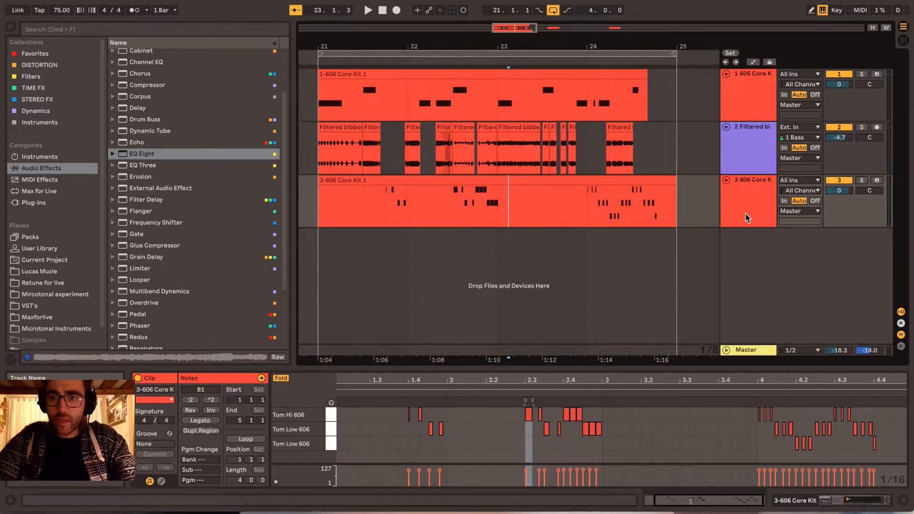
- Select the tom clip, play the arrangement and locate the tom fill starting at bar 24
left_click(498, 180)
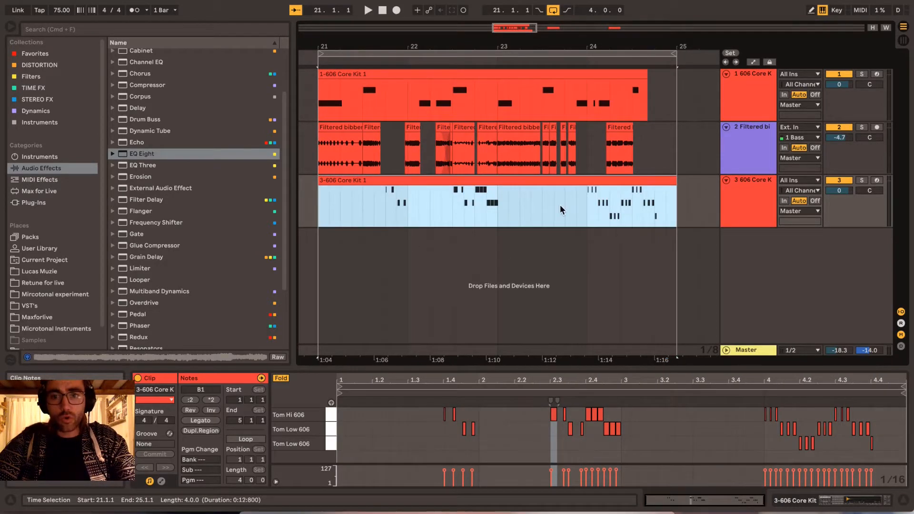
mouse_move(367, 204)
left_mouse_down()
mouse_move(683, 213)
mouse_move(356, 209)
left_mouse_up()
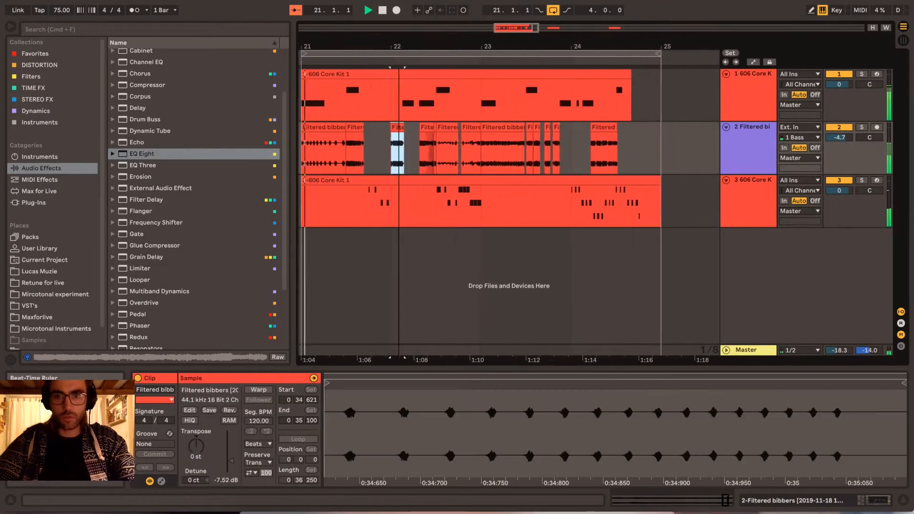
scroll(397, 148, "down", 1)
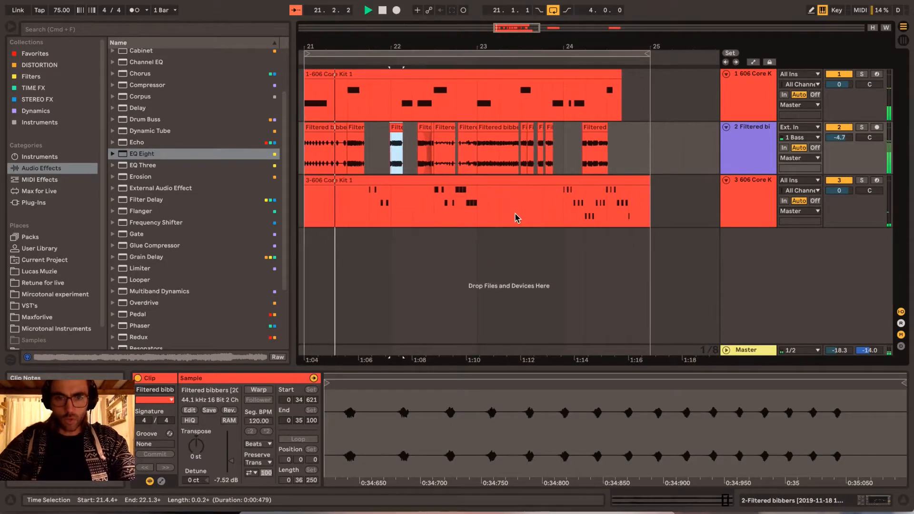
scroll(517, 218, "right", 1)
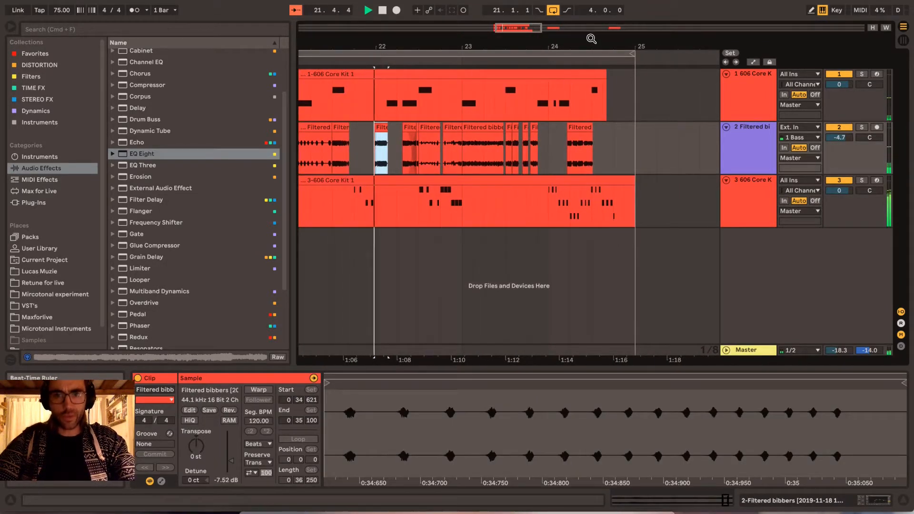
left_click_drag(592, 39, 464, 166)
left_click(434, 217)
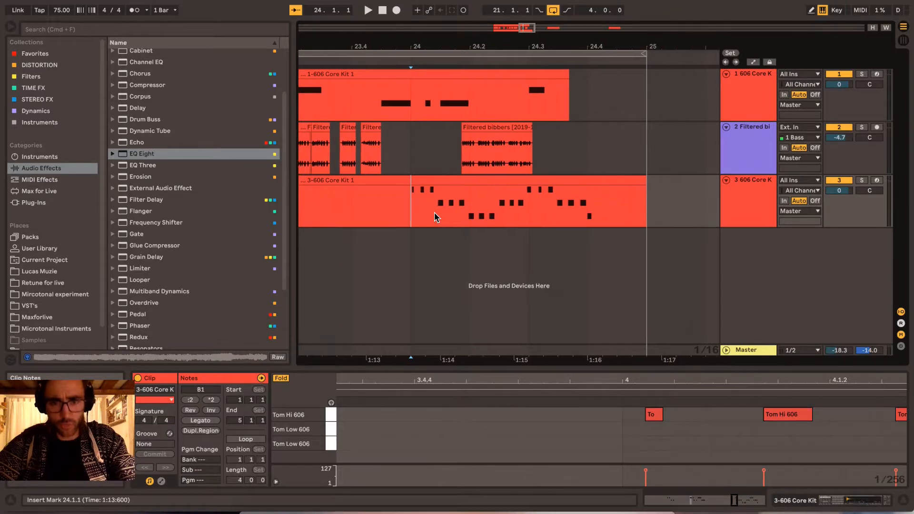
left_click_drag(497, 46, 496, 62)
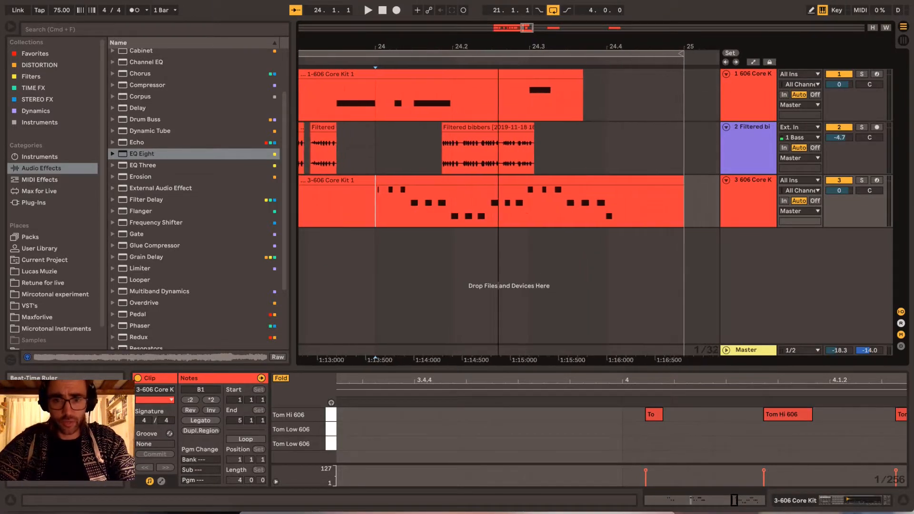
key("space")
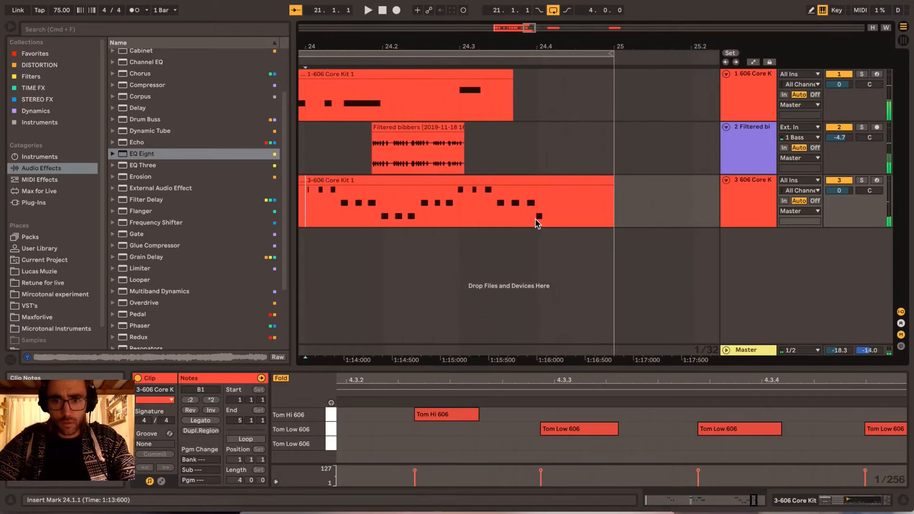
- Select the final low tom note near beat 24.4 and audition the tom fill from just before bar 24
left_click(536, 221)
left_click(625, 445)
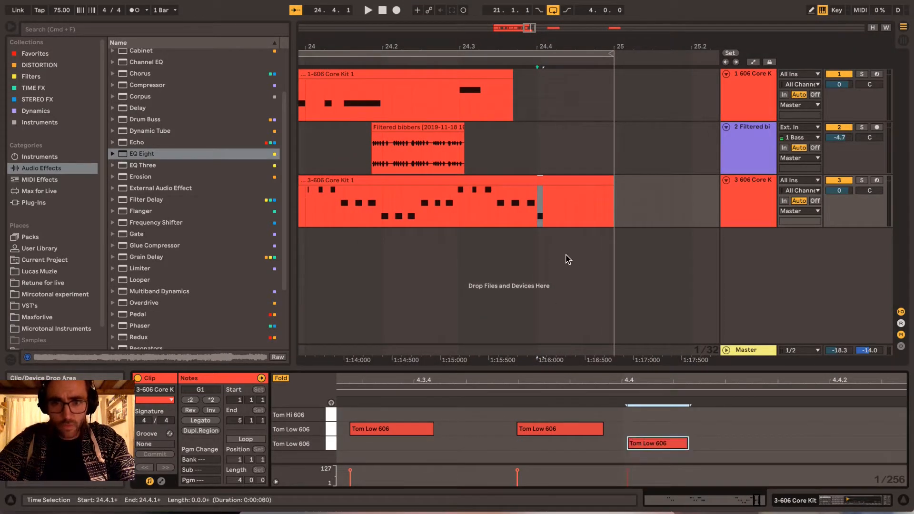
scroll(568, 259, "left", 2)
left_click(320, 207)
key("space")
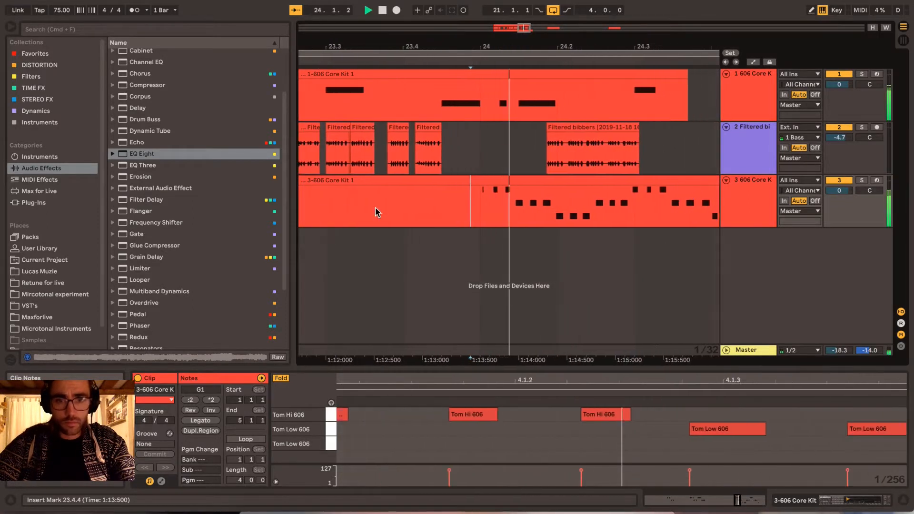
scroll(480, 247, "right", 4)
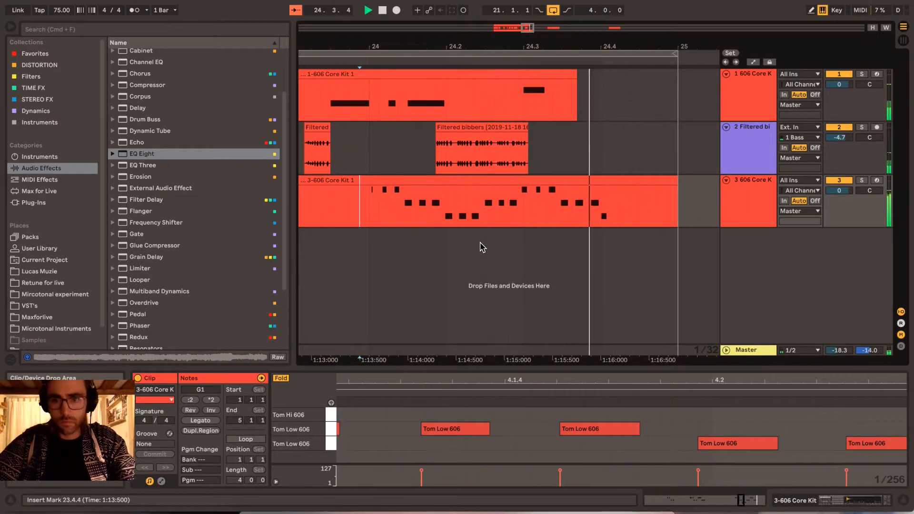
key("space")
- Shift the last seven tom notes slightly later so the group starts on beat 4.3, and audition the fill from bar 24
left_click(523, 206)
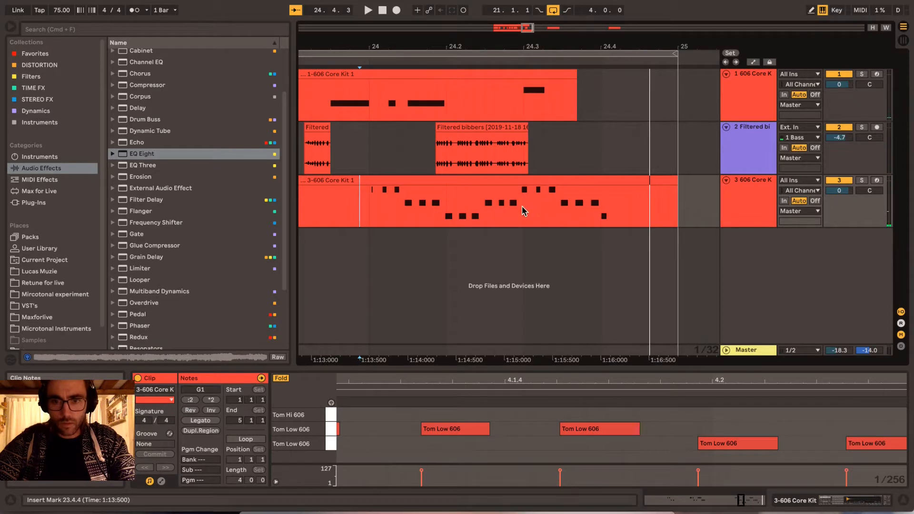
scroll(600, 453, "right", 4)
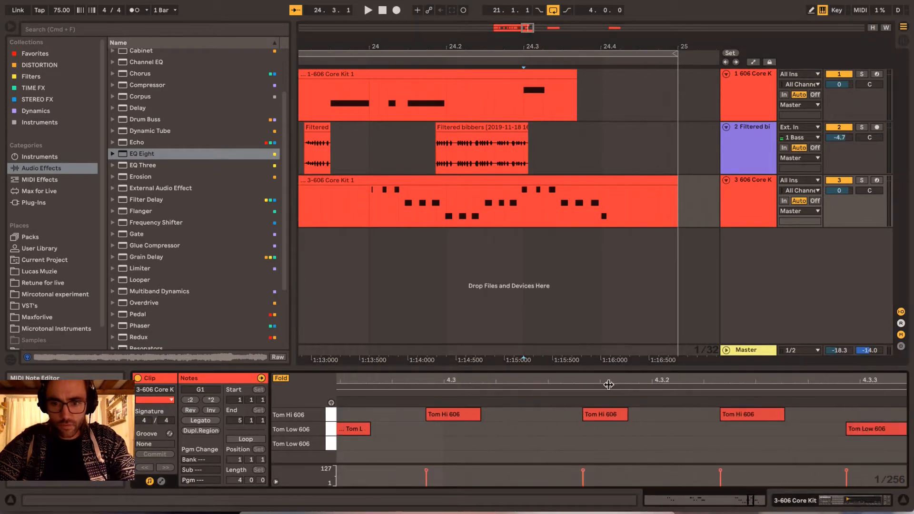
left_click_drag(610, 382, 467, 383)
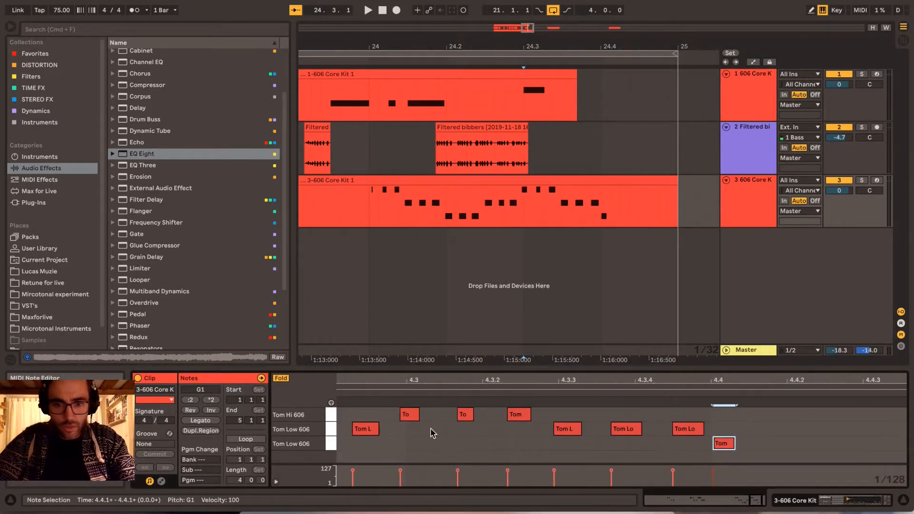
scroll(443, 447, "left", 1)
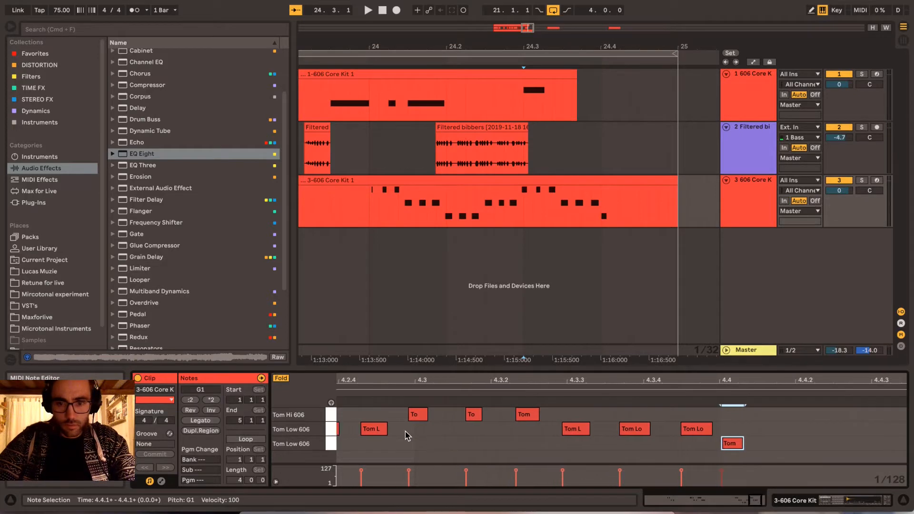
left_click_drag(402, 429, 775, 452)
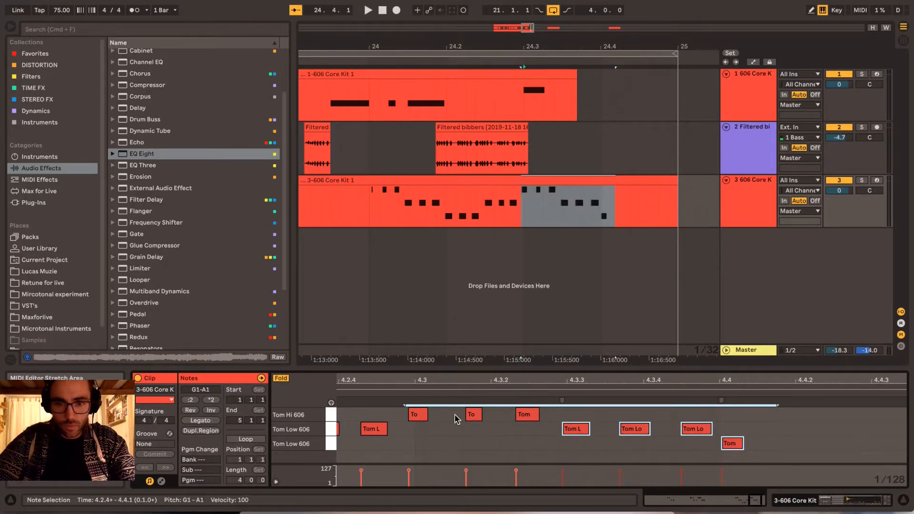
left_click_drag(400, 413, 735, 445)
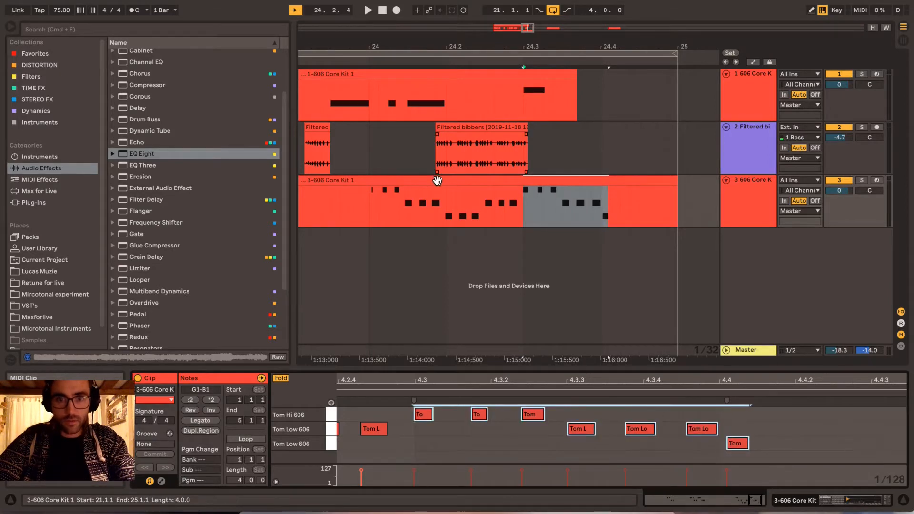
left_click(366, 213)
key("space")
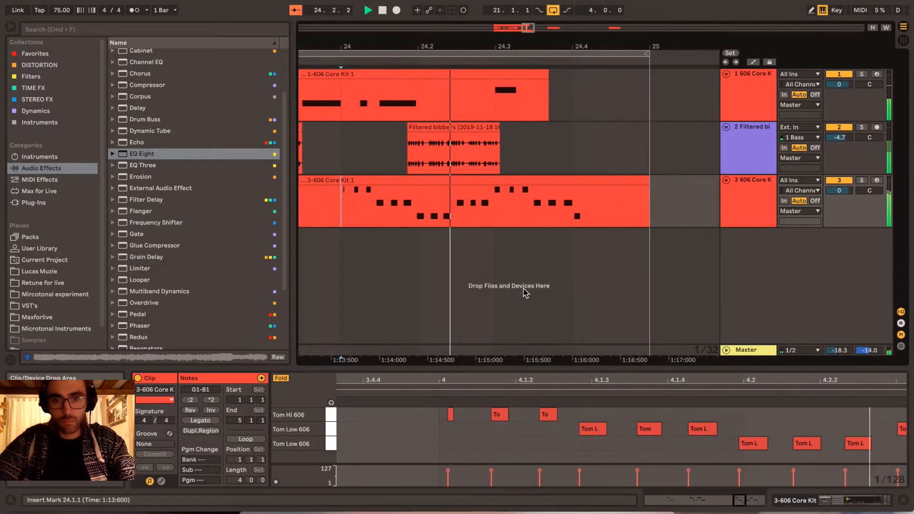
key("space")
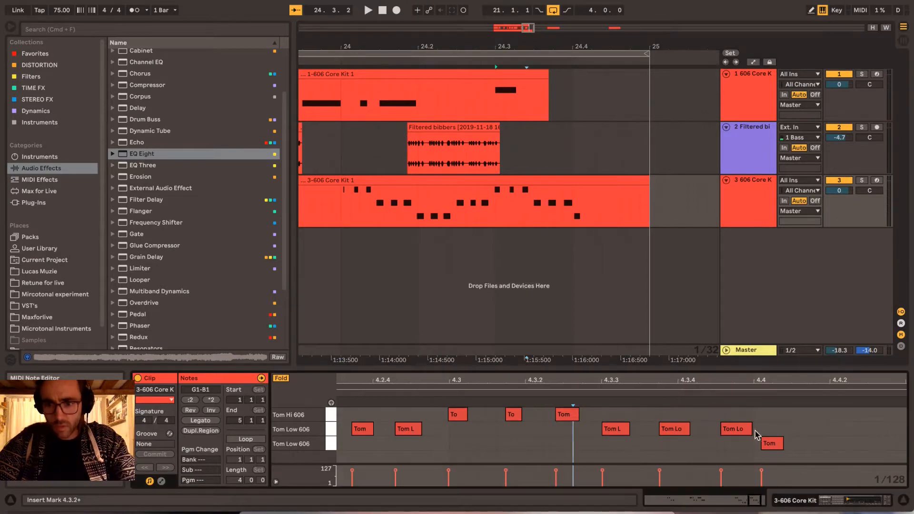
- Move the final low tom note slightly later, past beat 4.4, and audition the fill from bar 24
left_click_drag(609, 419, 790, 459)
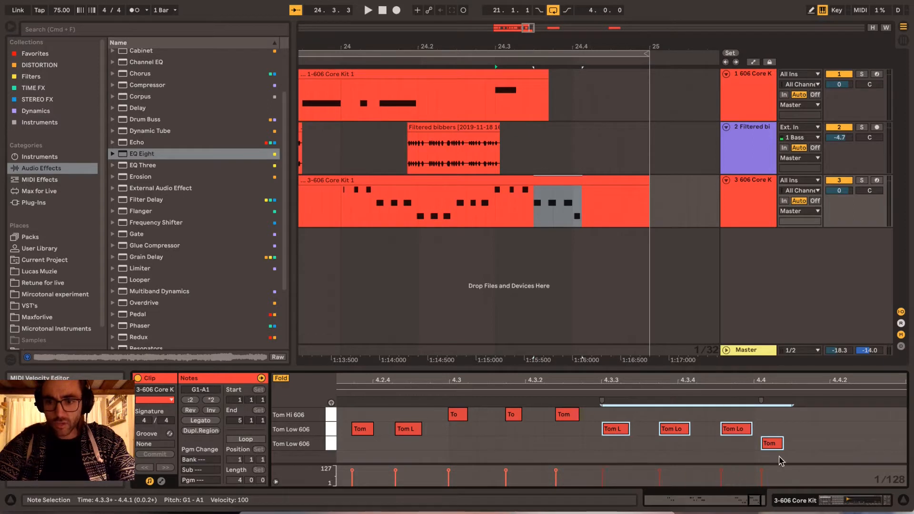
left_click(806, 448)
left_click_drag(776, 448, 797, 447)
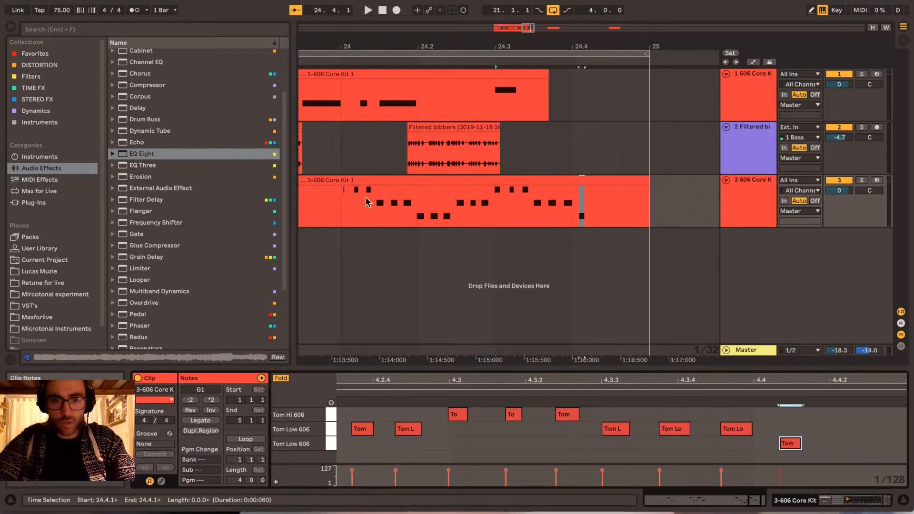
left_click(339, 209)
key("space")
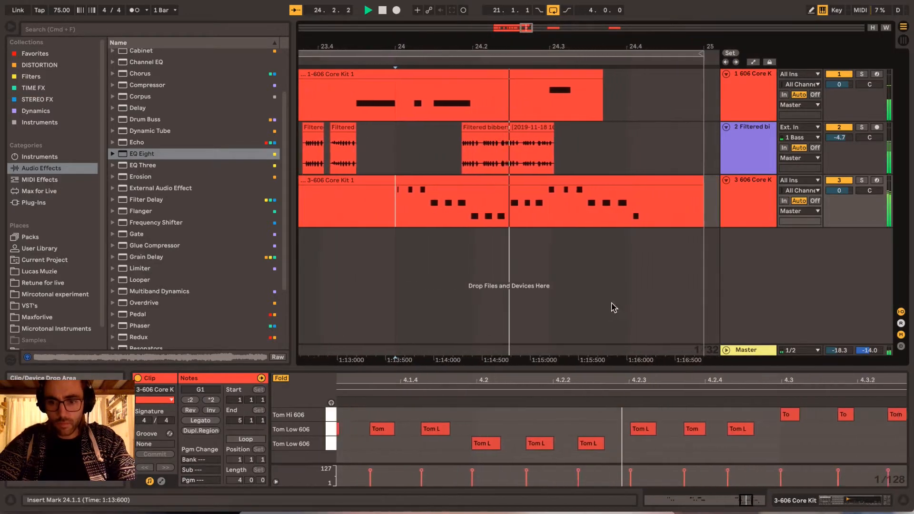
key("space")
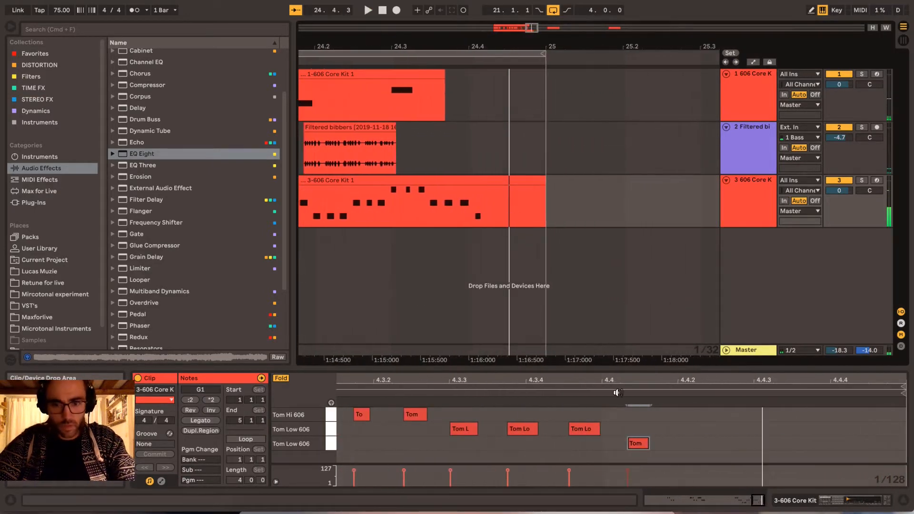
- Compress the timing of the last four tom notes slightly, keeping the first of them in place
left_click_drag(464, 451, 638, 423)
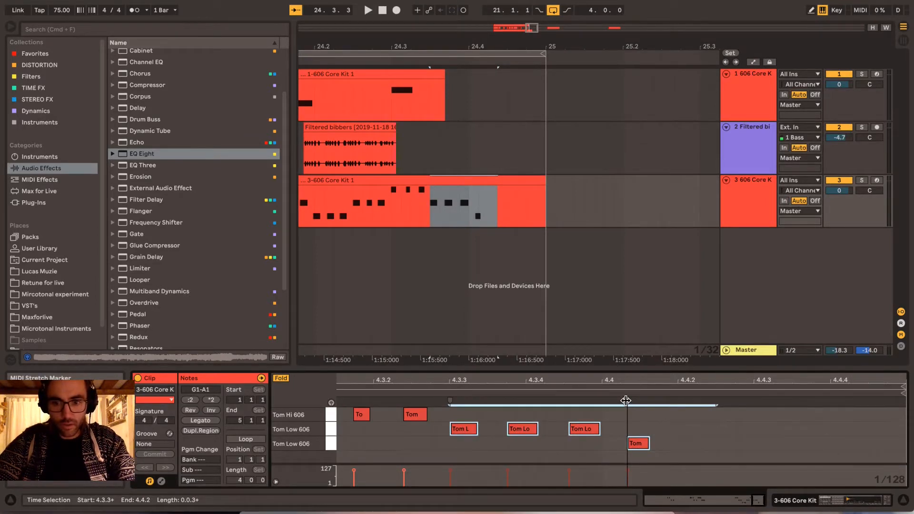
mouse_move(626, 401)
left_mouse_down()
mouse_move(639, 400)
mouse_move(617, 398)
left_mouse_up()
left_click(638, 418)
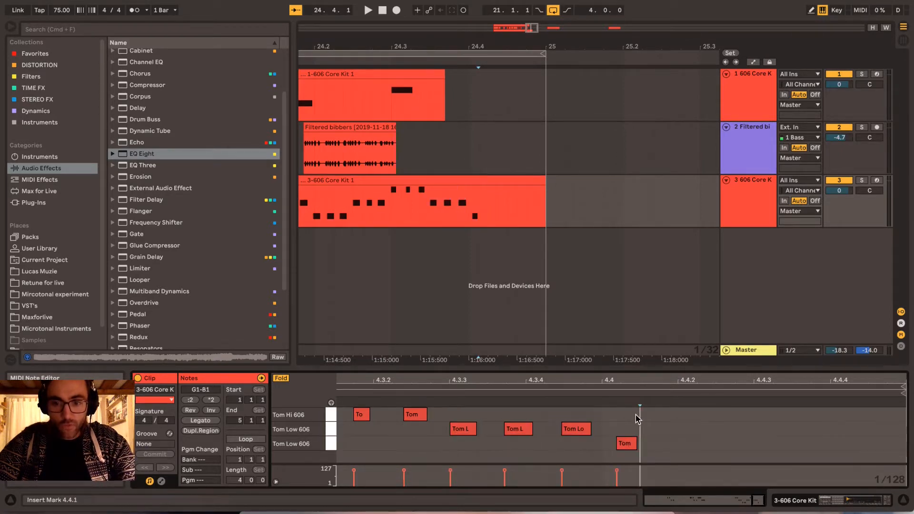
scroll(637, 417, "left", 3)
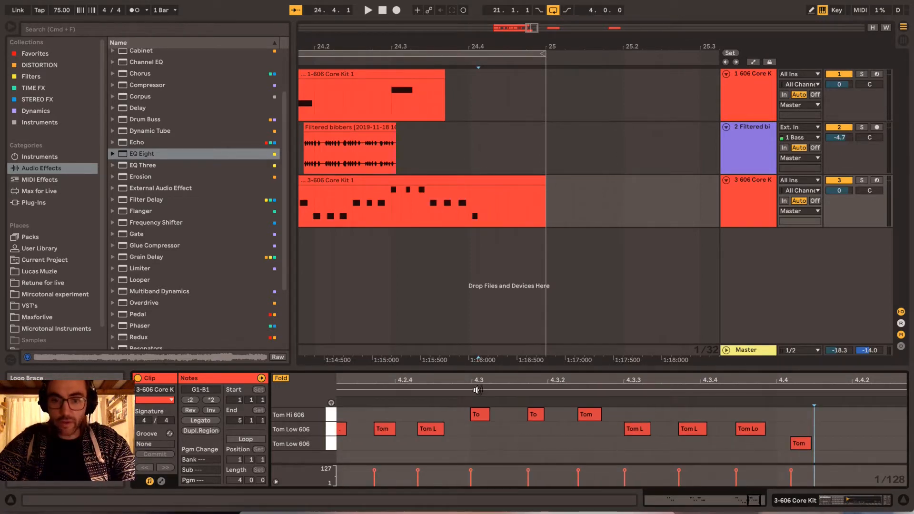
scroll(391, 200, "left", 5)
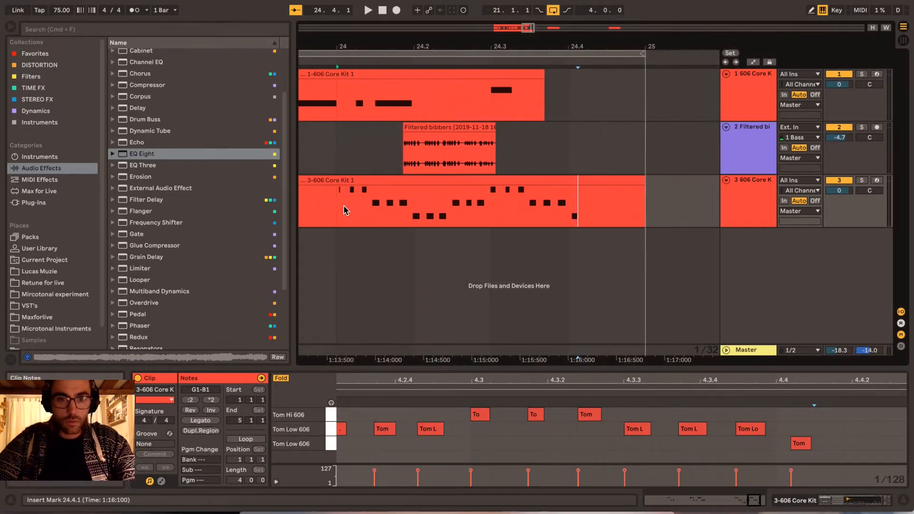
- Play the tom fill from bar 24 and from beat 24.3, and listen to the full four-bar loop
left_click(338, 206)
key("space")
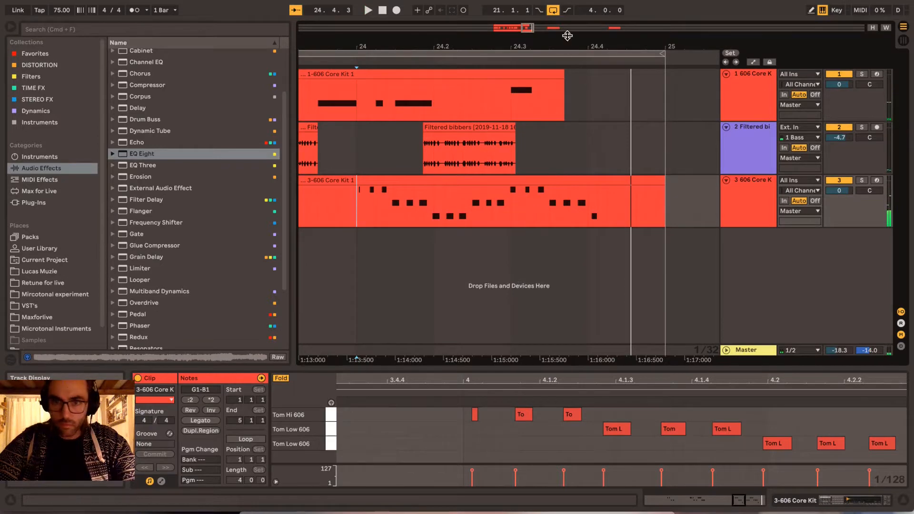
left_click(510, 211)
key("space")
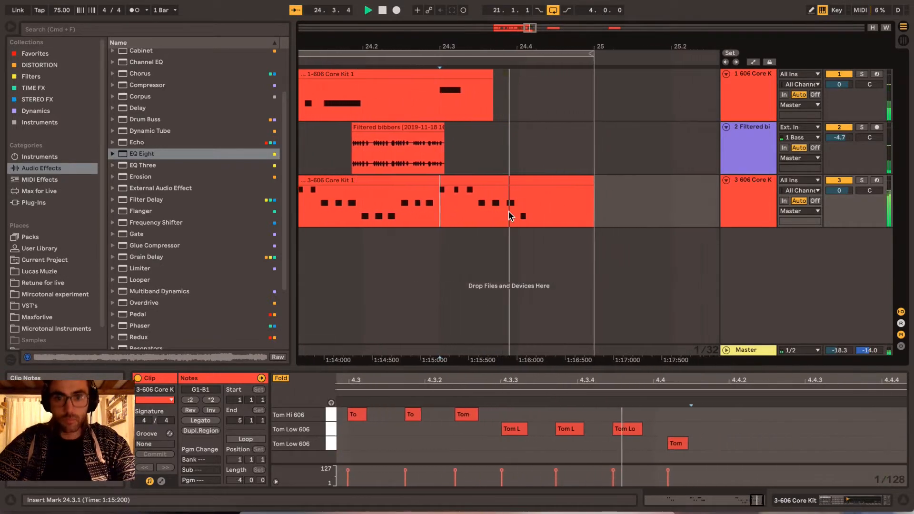
scroll(509, 211, "left", 2)
mouse_move(528, 46)
left_mouse_down()
mouse_move(532, 35)
mouse_move(617, 10)
mouse_move(616, 43)
left_mouse_up()
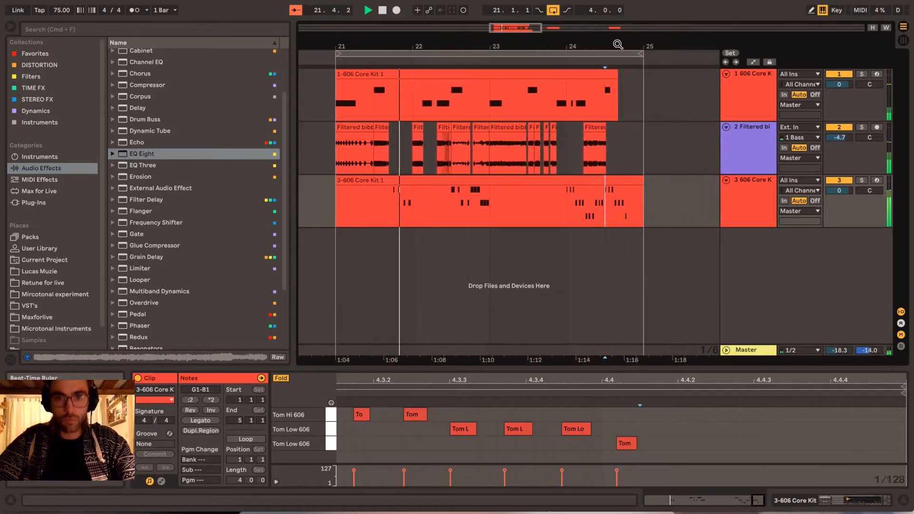
left_click(628, 149)
scroll(628, 149, "left", 2)
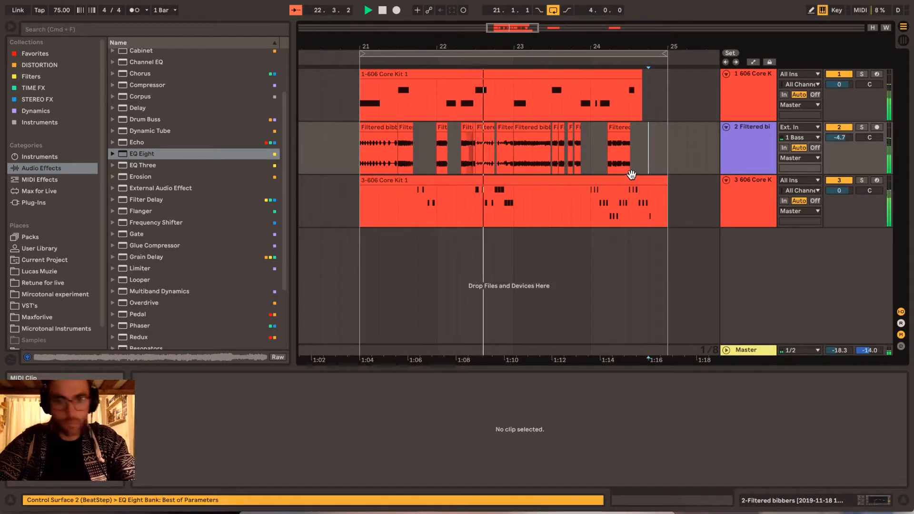
- Listen to the rest of the four-bar loop through its closing tom fill and stop playback
scroll(690, 192, "right", 2)
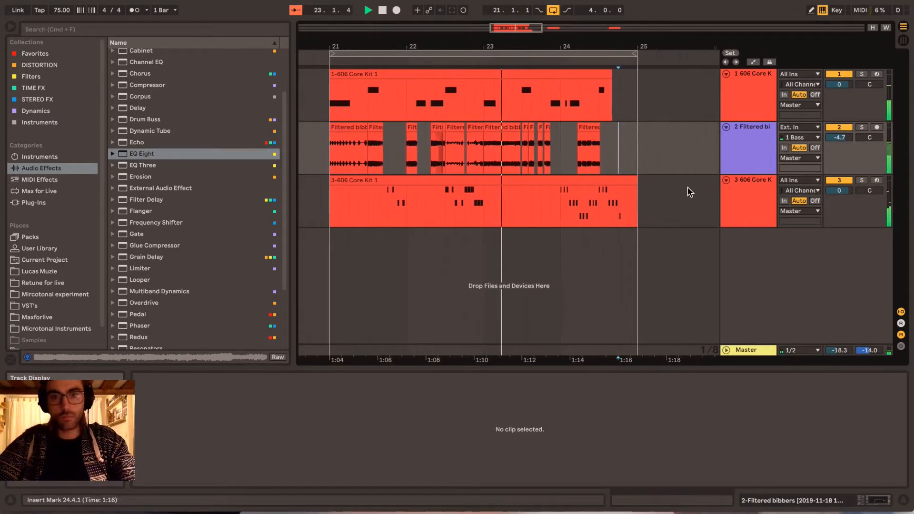
scroll(690, 192, "left", 1)
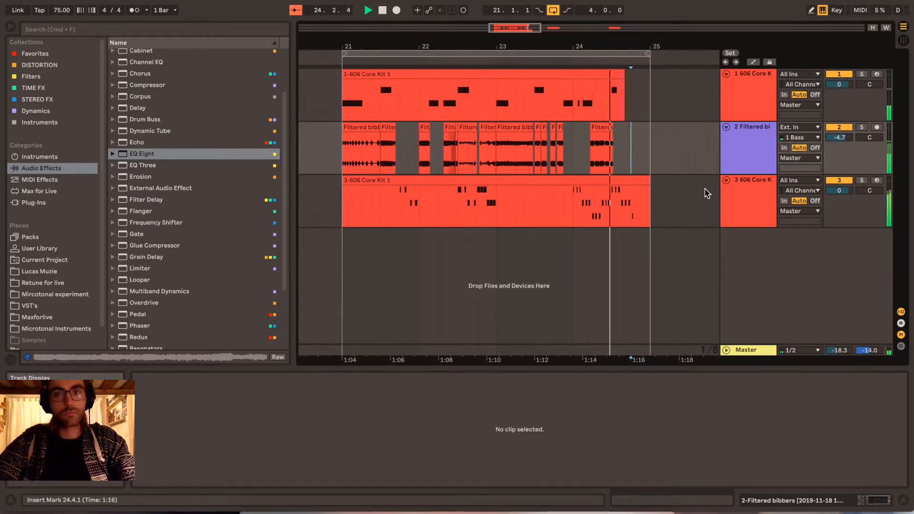
key("space")
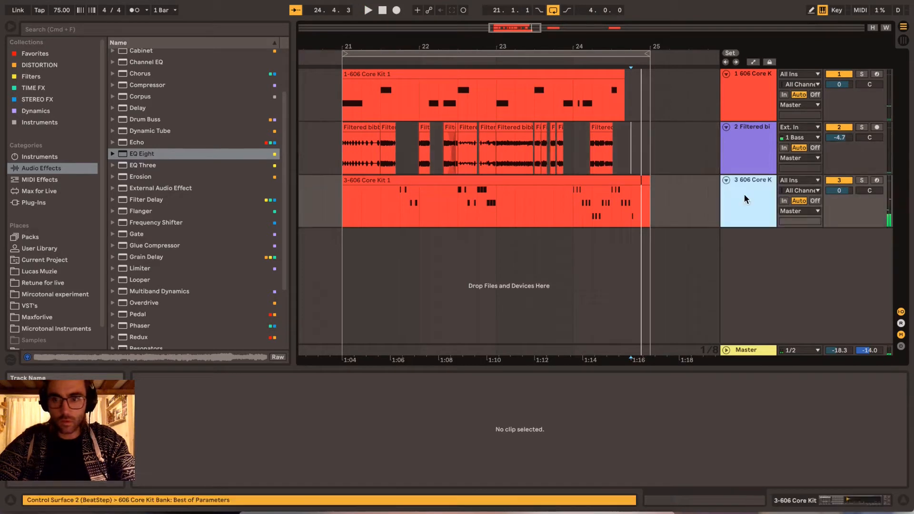
- Duplicate the 606 tom track and delete the MIDI clip on the copy
left_click(744, 194)
key("super+shift+t")
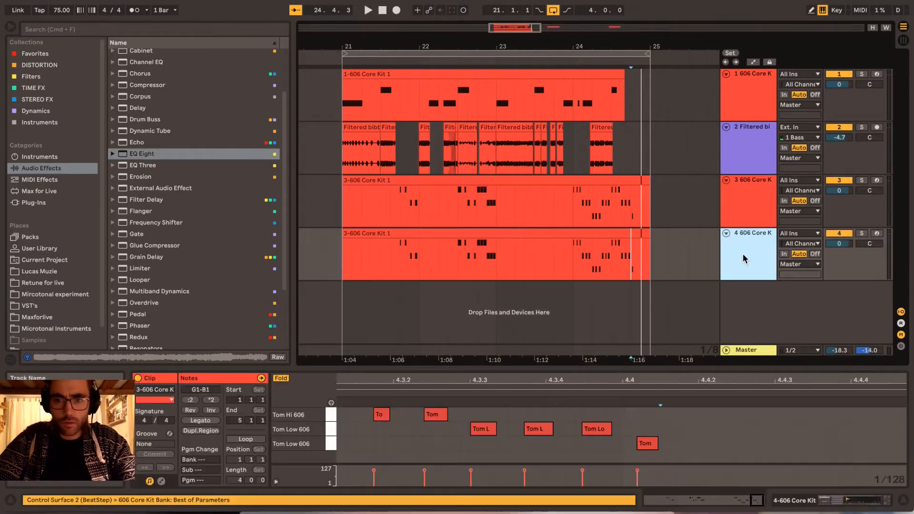
left_click(604, 233)
key("Delete")
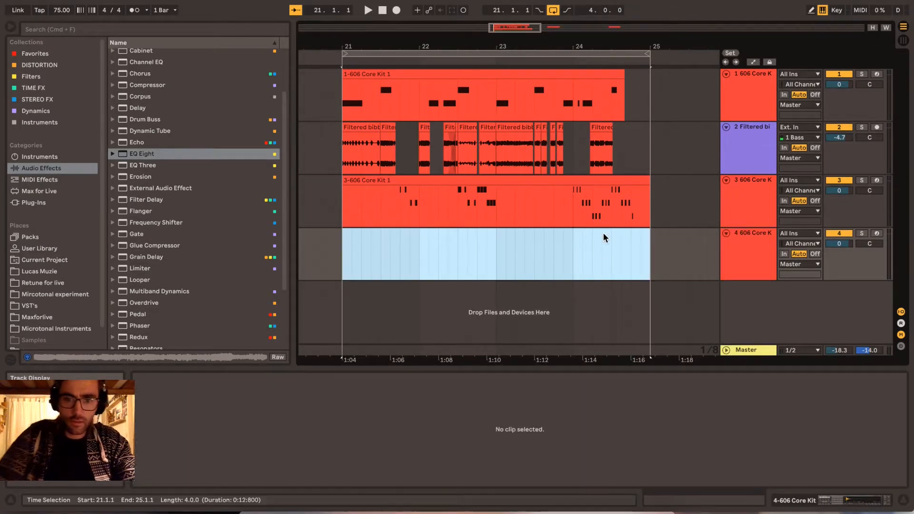
- Arm the empty 606 track and record a four-bar hi-hat pattern from bar 21 with the metronome on
left_click(338, 256)
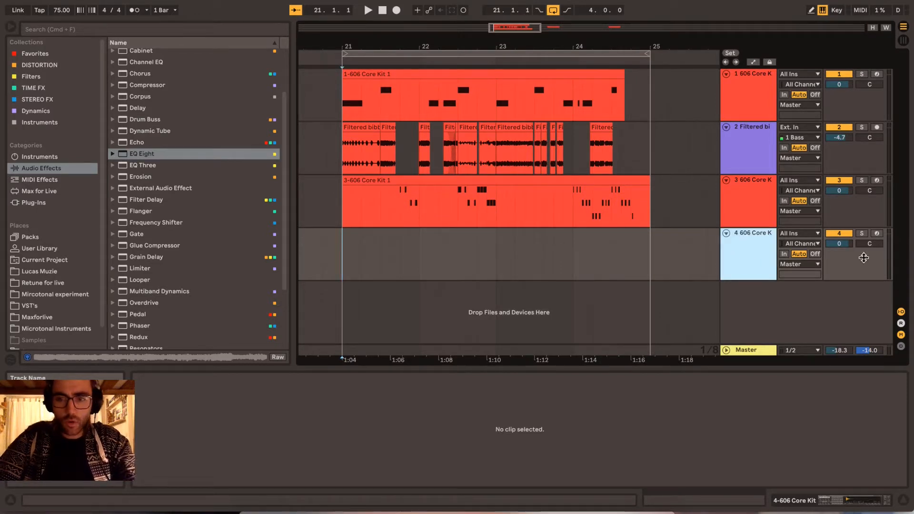
left_click(878, 233)
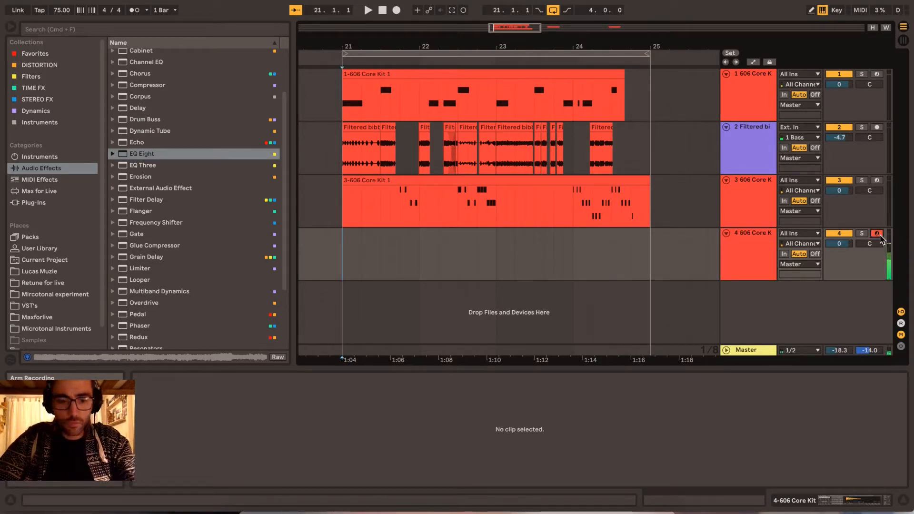
left_click(396, 10)
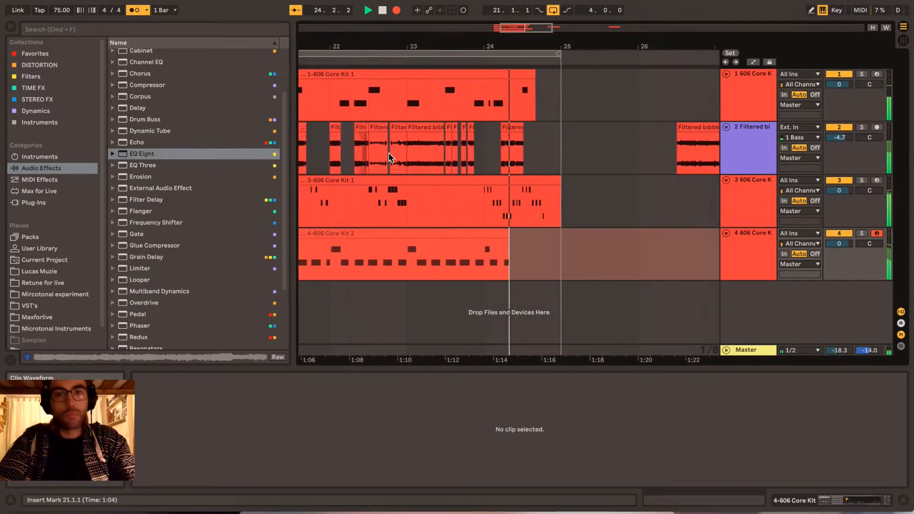
key("space")
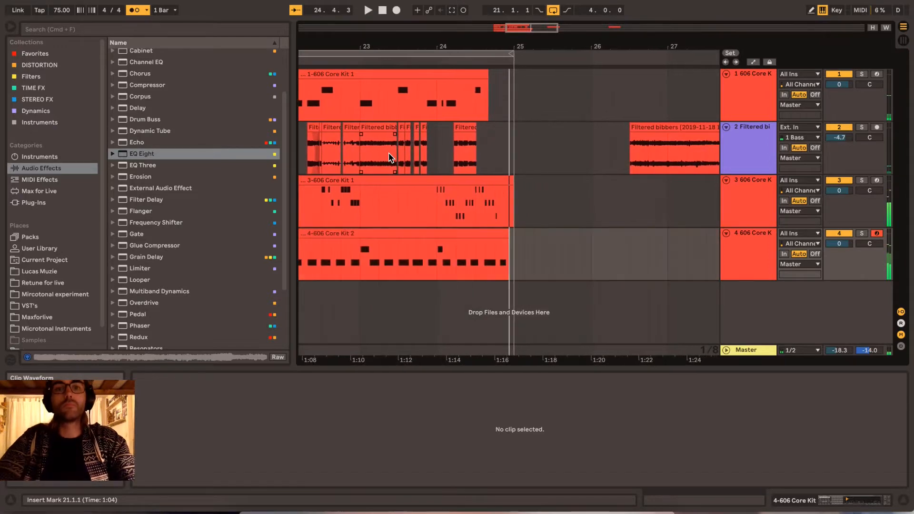
- Quantize all notes of the recorded hi-hat clip to 1/16, adjusting note starts by 100%
left_click(546, 231)
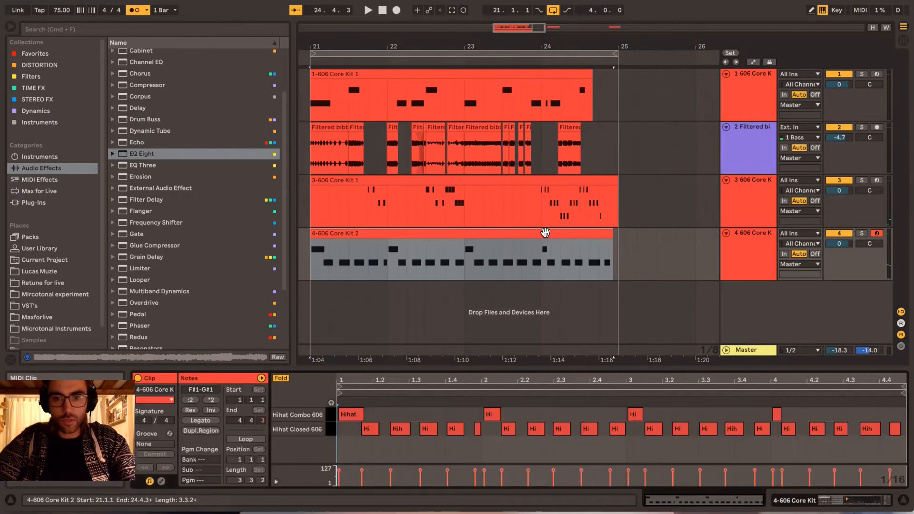
left_click(567, 421)
key("super+a")
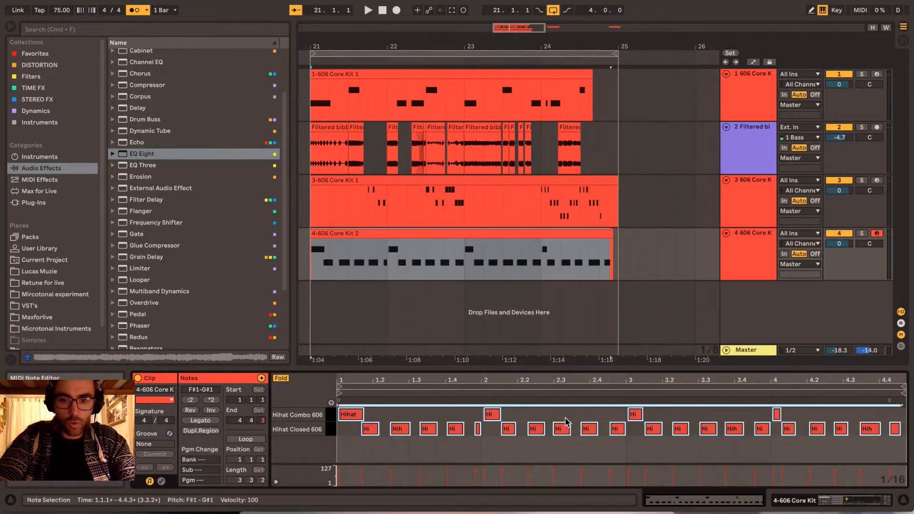
key("super+shift+u")
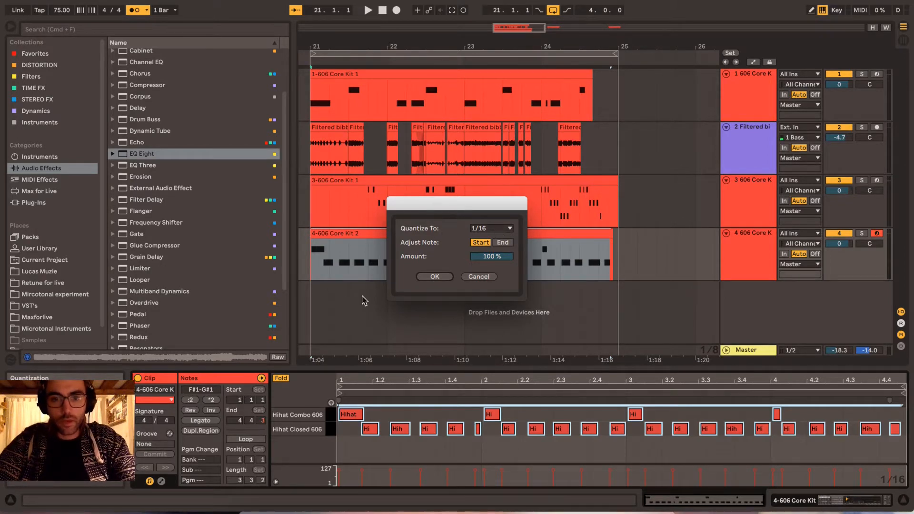
left_click(432, 276)
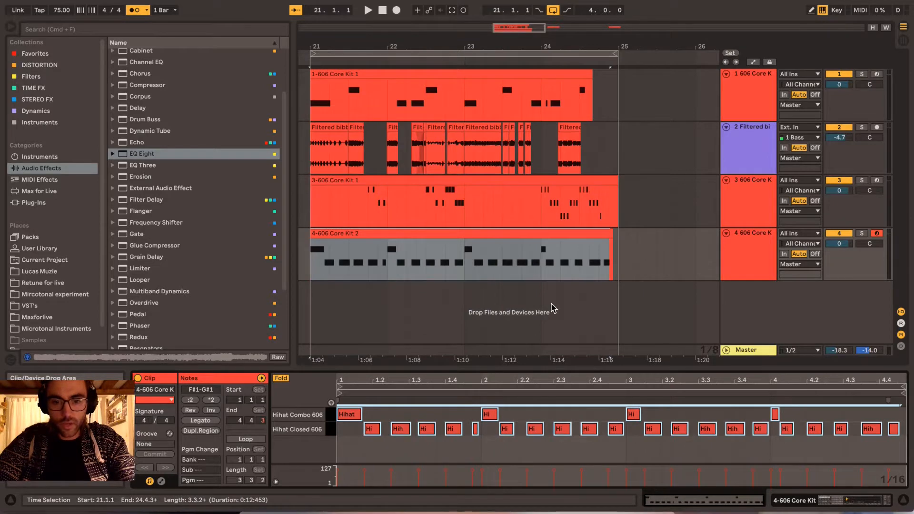
- Listen to the loop with the quantized hi-hats and switch the metronome off
key("space")
left_click(619, 283)
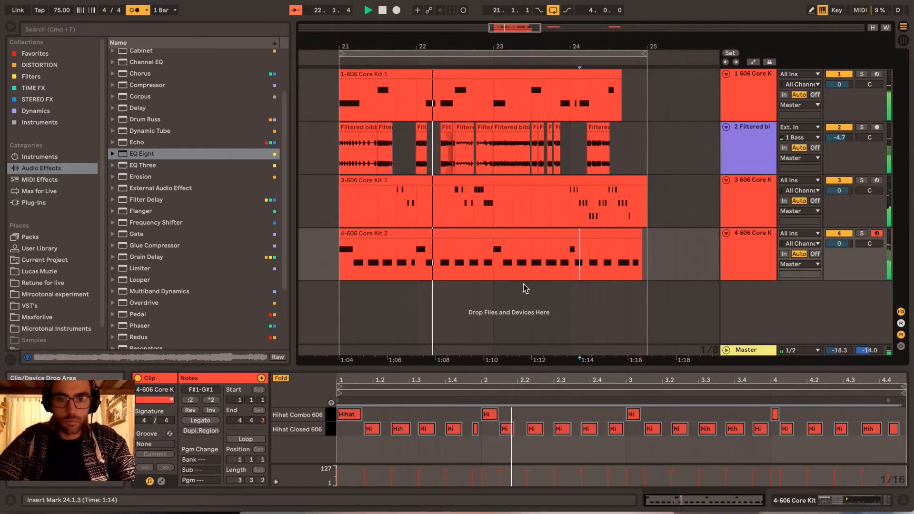
left_click(503, 279)
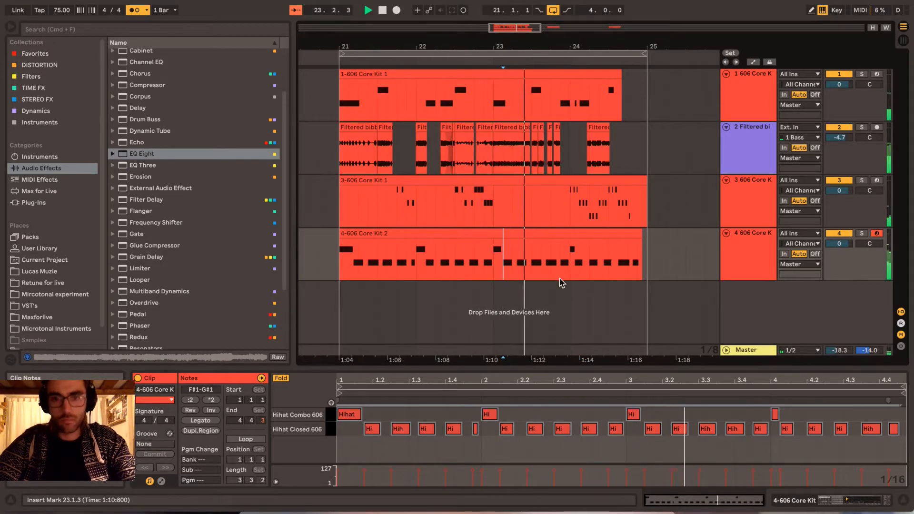
left_click(133, 10)
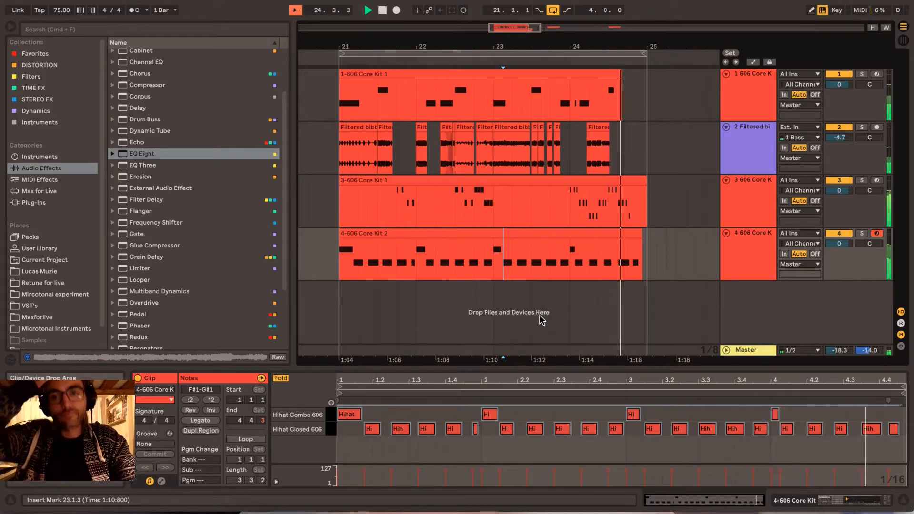
key("space")
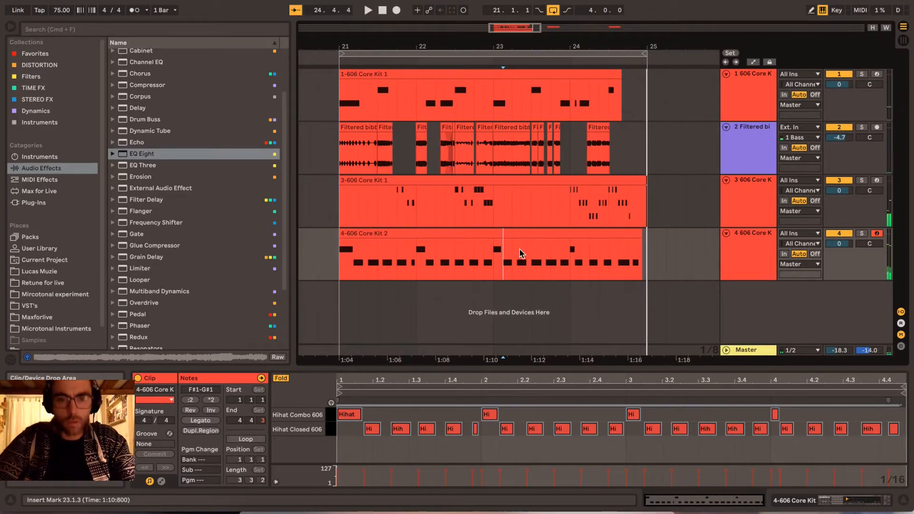
- Insert a new audio track below the Filtered bibbers track
left_click(463, 236)
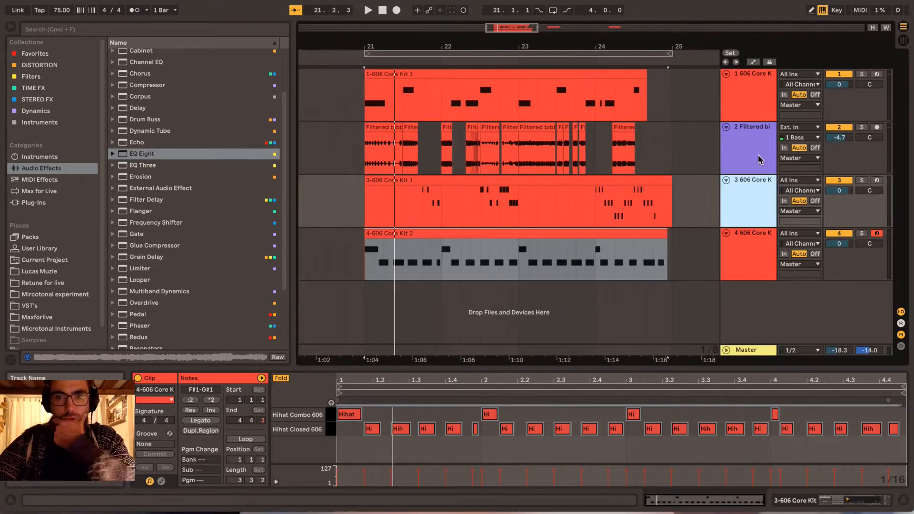
left_click(759, 159)
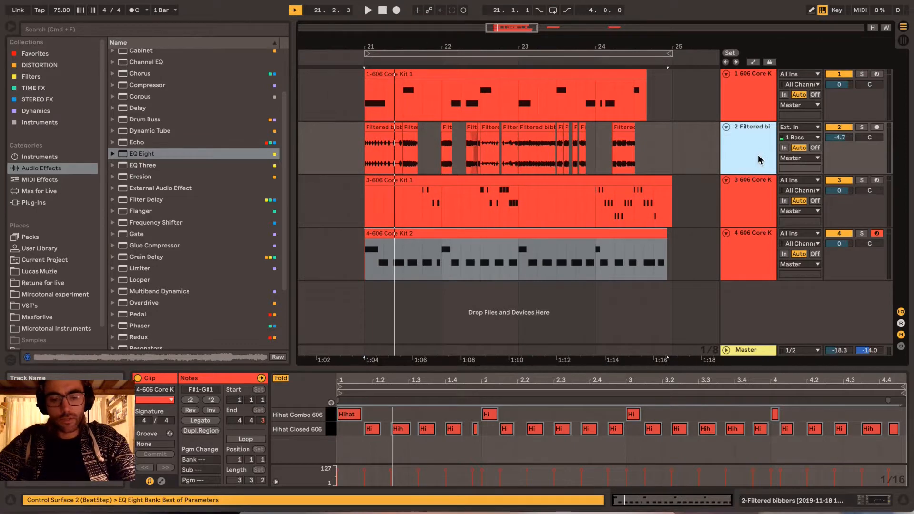
key("super+t")
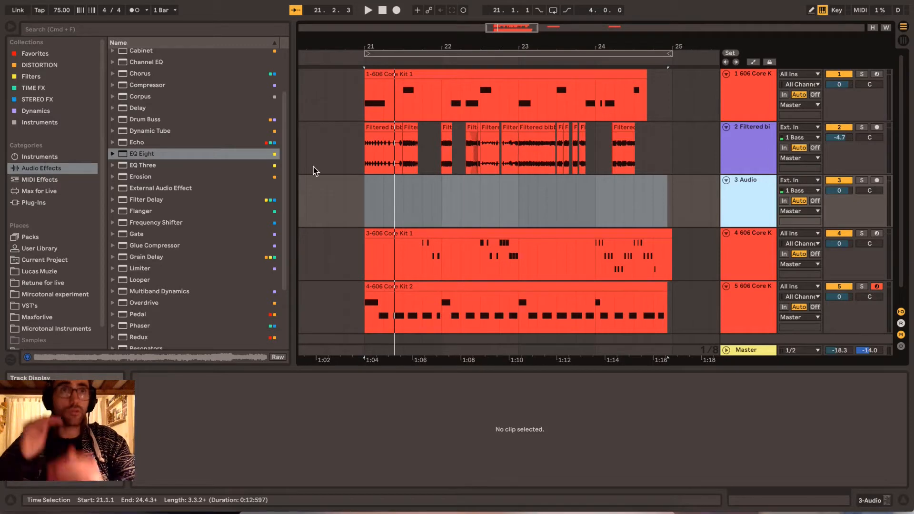
left_click(424, 203)
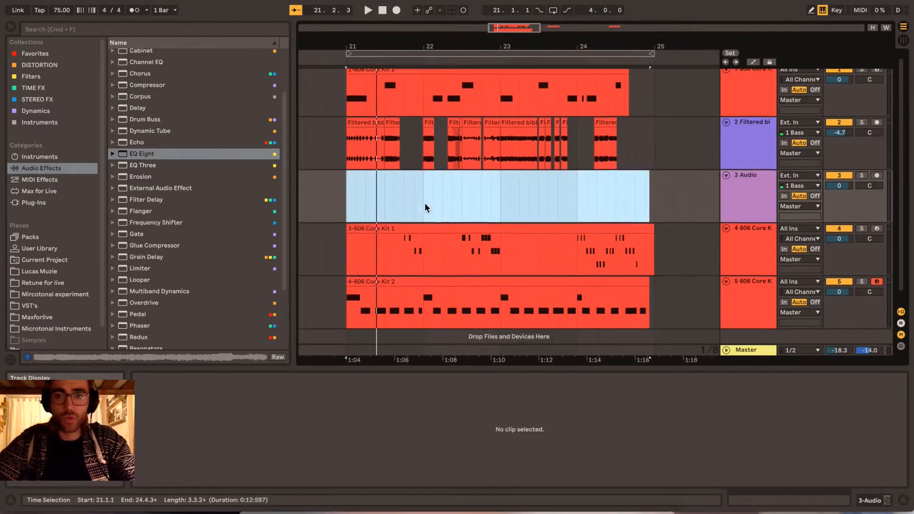
scroll(425, 201, "down", 1)
scroll(424, 201, "right", 2)
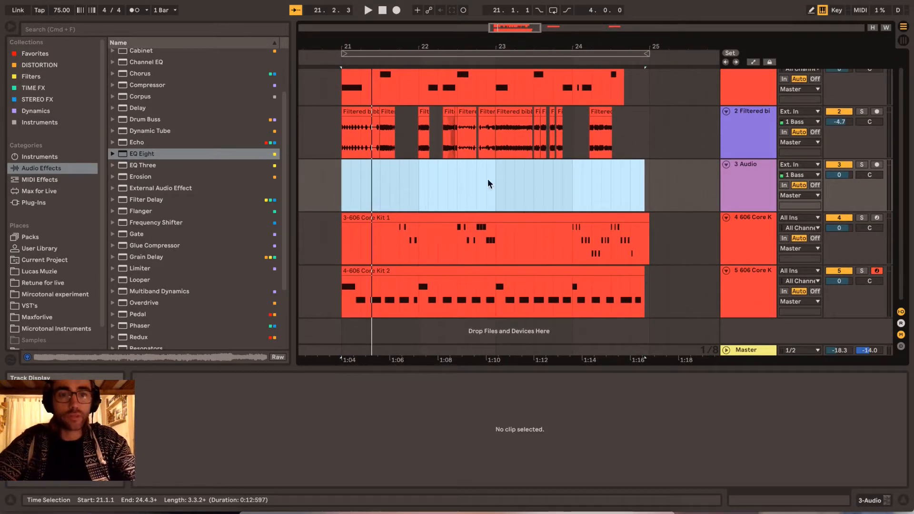
scroll(516, 171, "right", 1)
scroll(516, 171, "left", 2)
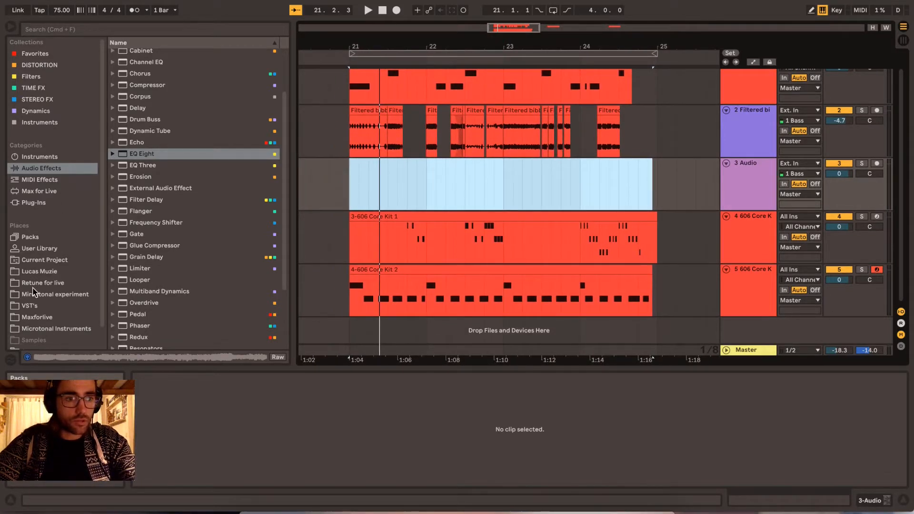
- Browse the Samples folder in Places and collapse the expanded project folders down to the main sample categories
scroll(32, 291, "down", 1)
left_click(33, 332)
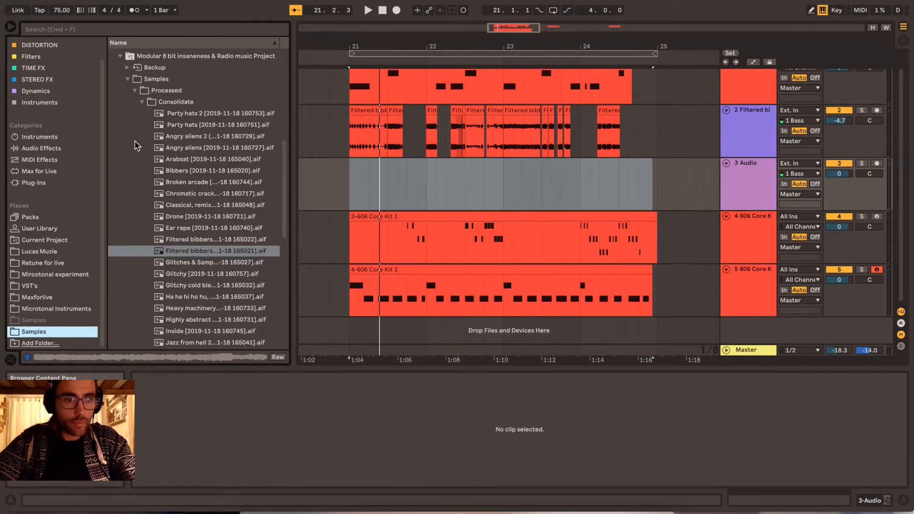
left_click(127, 79)
left_click(113, 286)
left_click(113, 329)
left_click(113, 298)
left_click(113, 306)
left_click(173, 320)
left_click(173, 286)
left_click(112, 251)
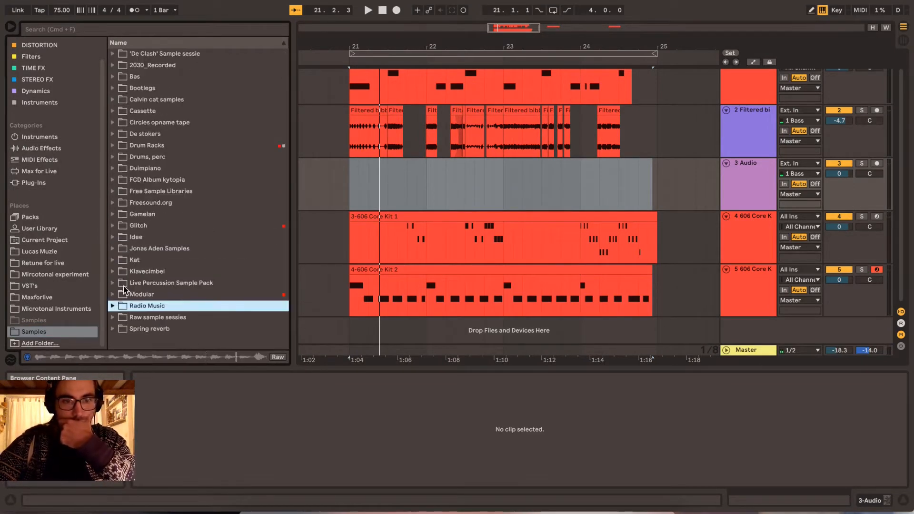
- Expand the Snare subfolder of the Modular sample folder and preview Snare noise 1.wav
left_click(112, 294)
scroll(119, 305, "down", 3)
left_click(120, 310)
scroll(120, 311, "down", 5)
left_click(170, 194)
left_click(171, 309)
left_click(170, 194)
scroll(609, 196, "left", 1)
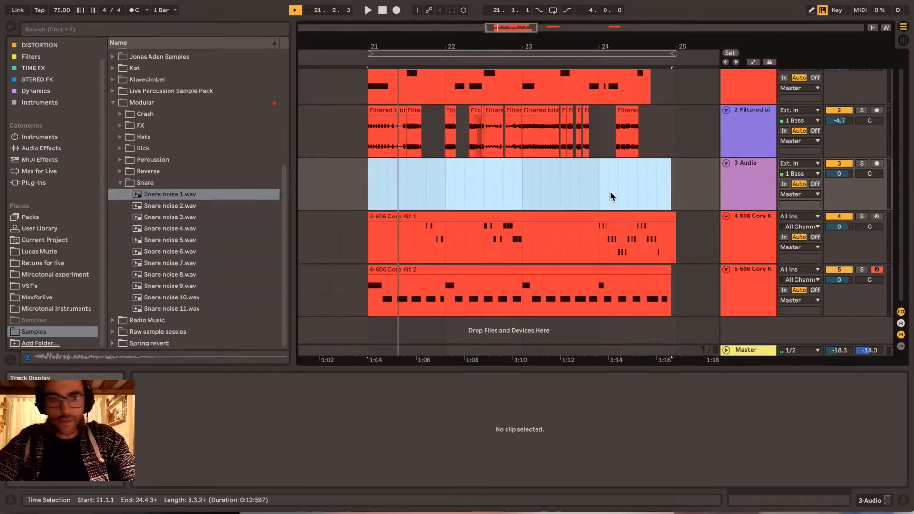
- Audition the first snare noise samples and place Snare noise 1.wav on the new audio track at 21.2.2
scroll(611, 195, "right", 2)
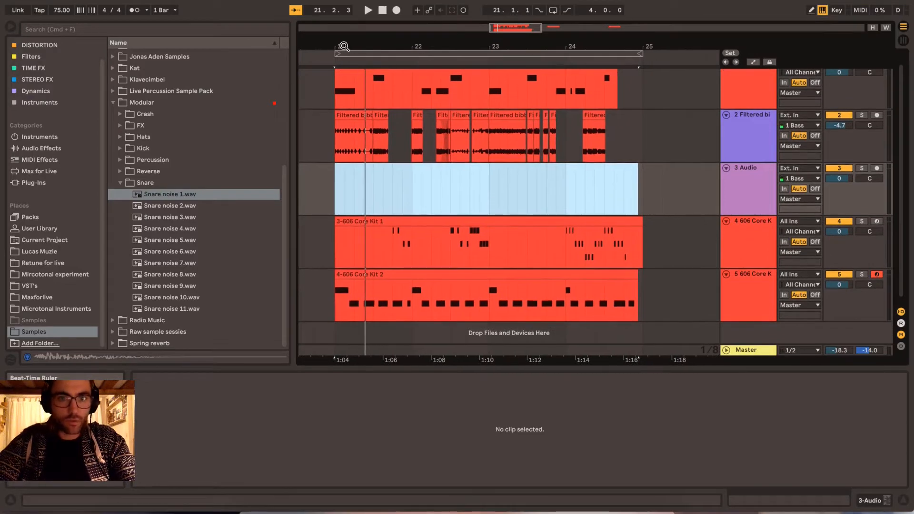
left_click_drag(344, 46, 344, 71)
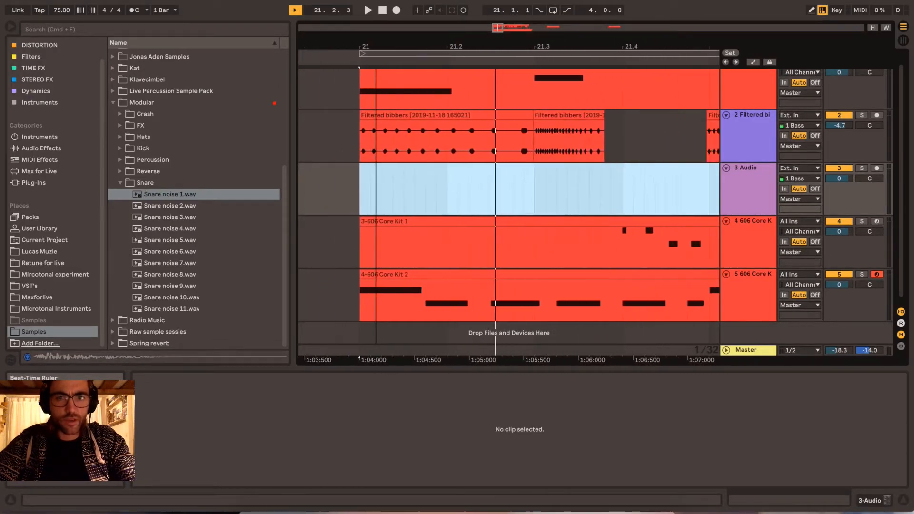
left_click_drag(376, 45, 378, 45)
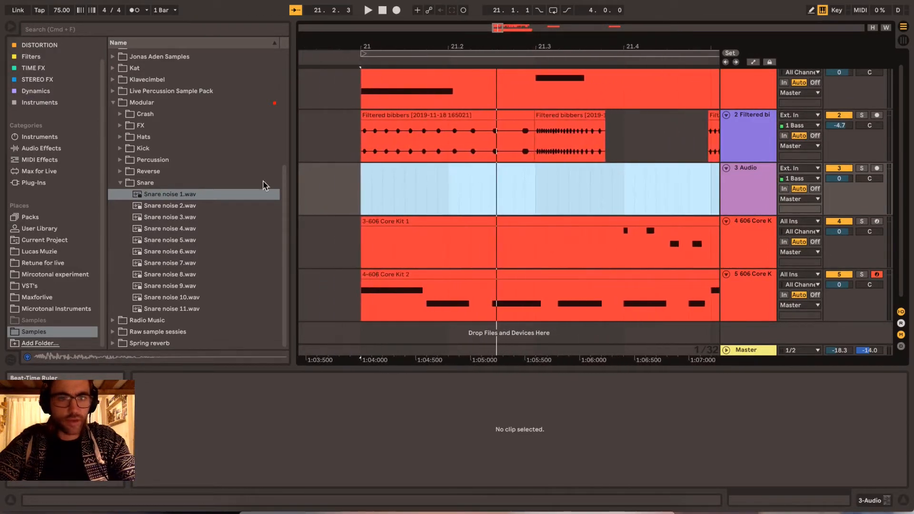
left_click(162, 194)
key("Down")
key("Down")
key("Down")
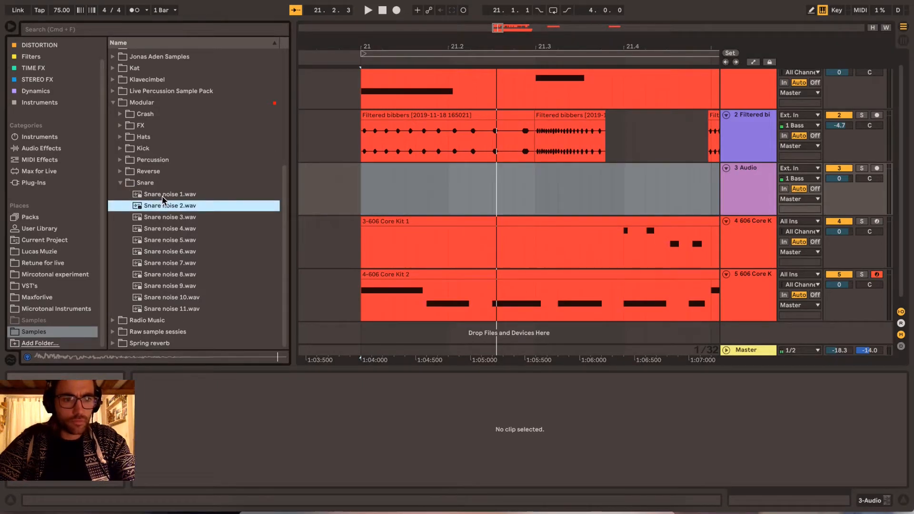
left_click_drag(159, 195, 487, 202)
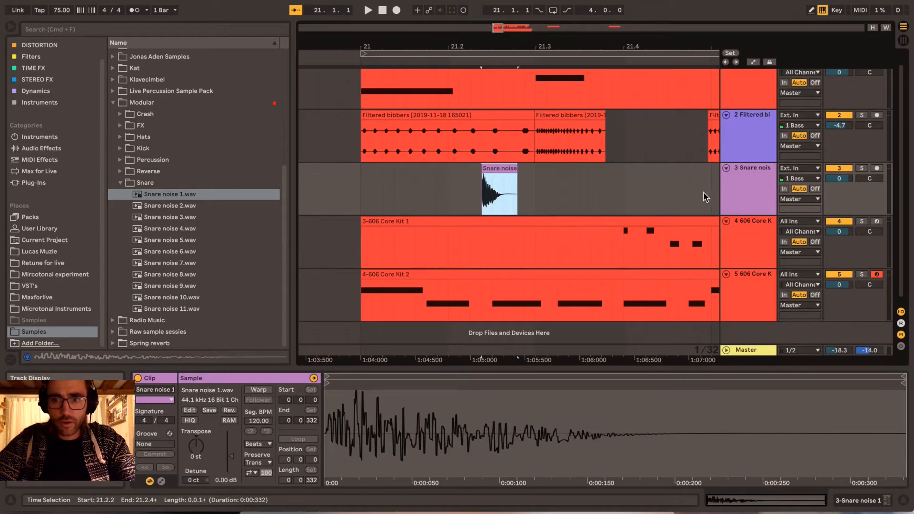
- Add a Utility to the snare track, lower its gain to -25.4 dB, and audition the hit
left_click(746, 197)
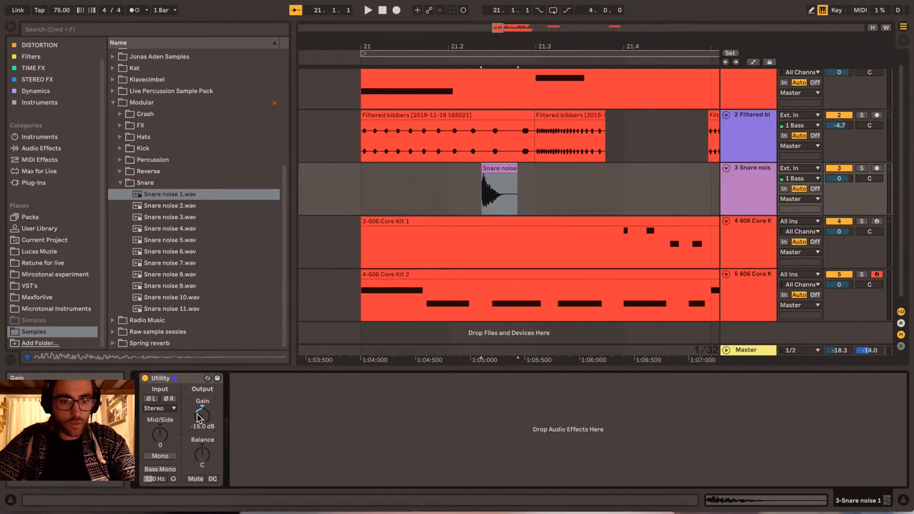
key("space")
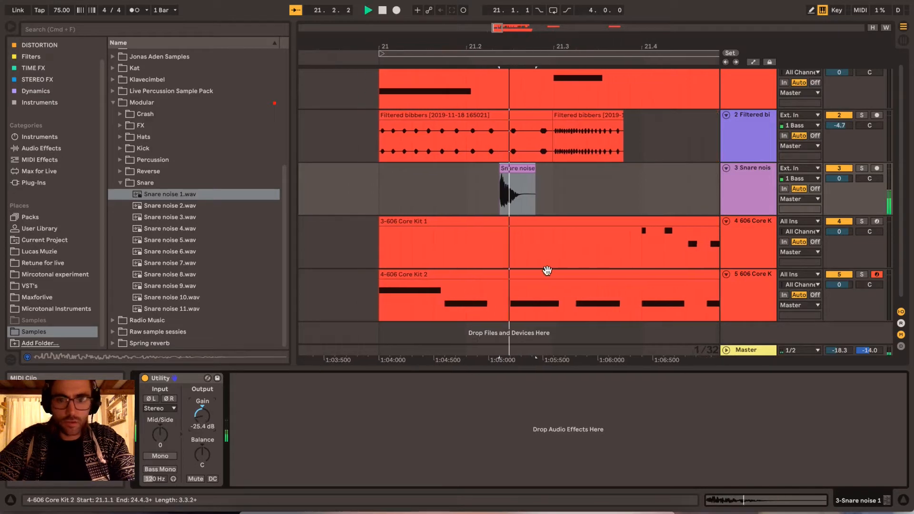
key("space")
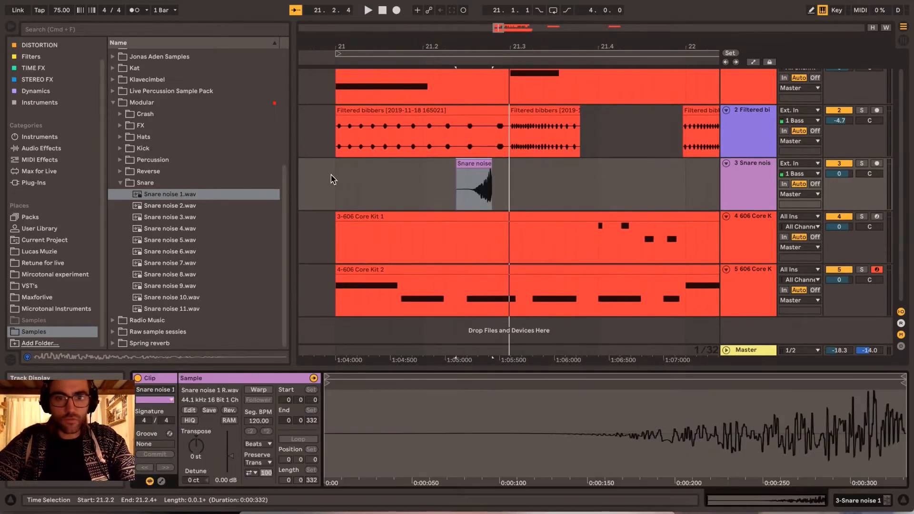
- Reverse the snare noise clip, move it to 22.1.2, and audition it from bar 21
left_click(333, 178)
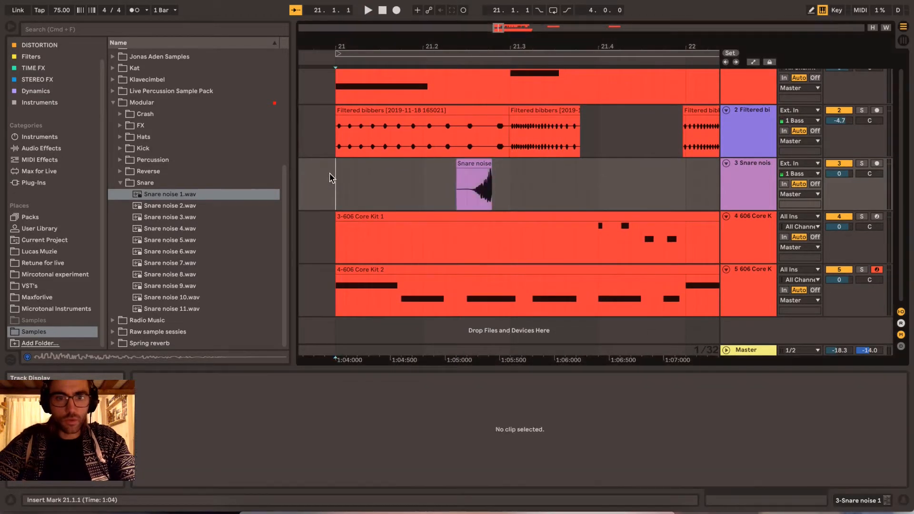
left_click_drag(460, 163, 716, 177)
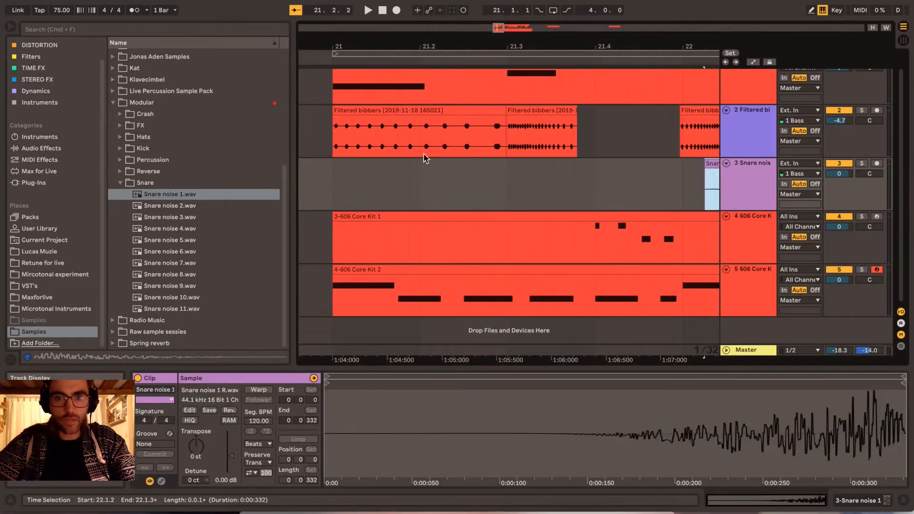
left_click(333, 171)
key("space")
scroll(614, 180, "right", 4)
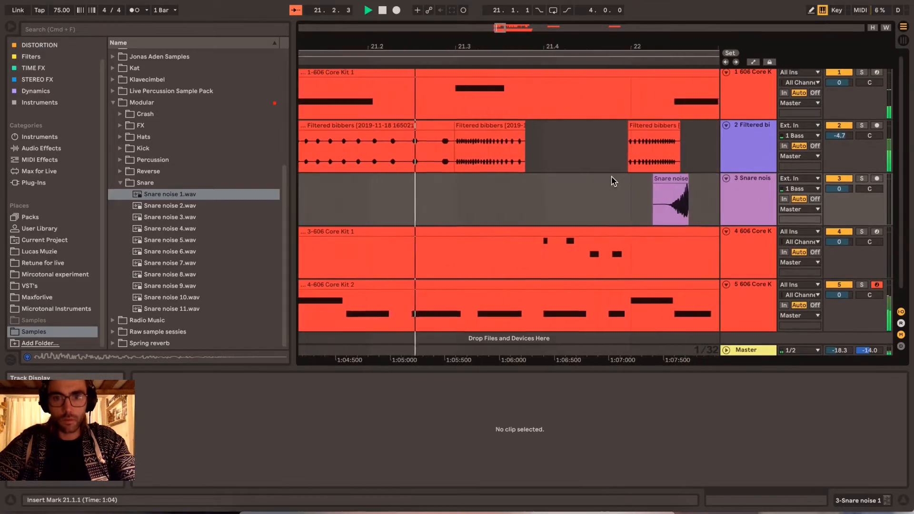
- Move the reversed snare noise clip so it starts at 21.2.3 and ends on 21.3, and audition it from bar 21
key("space")
left_click_drag(632, 177, 415, 181)
scroll(391, 192, "left", 3)
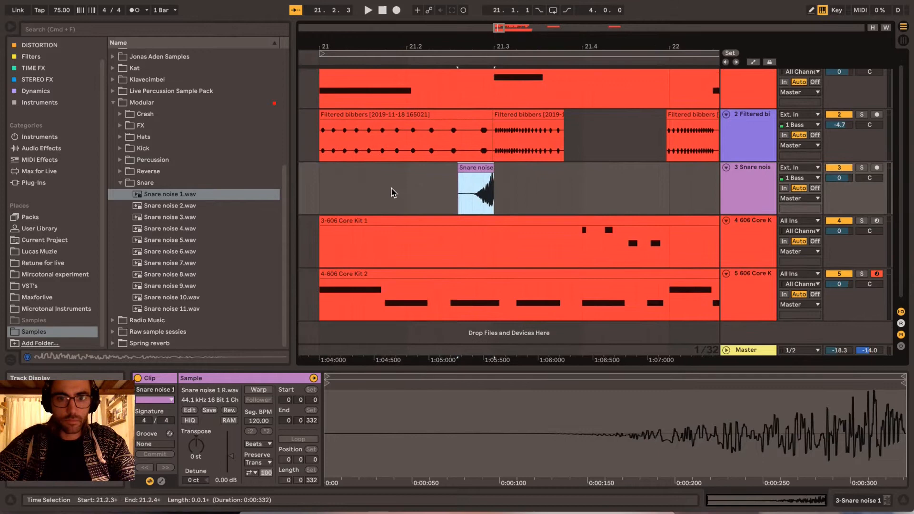
left_click(321, 193)
key("space")
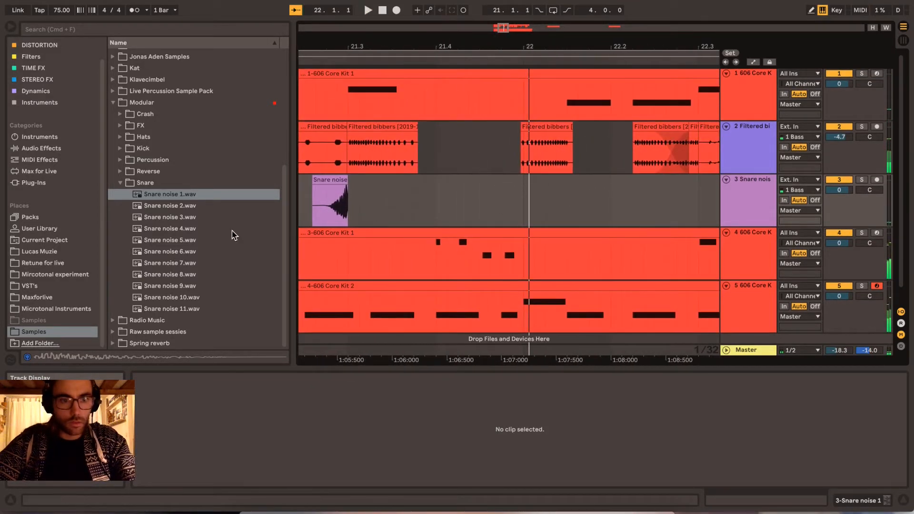
- Place Snare noise 2.wav on the snare noise track at 22.1.1 and audition it from bar 21
left_click_drag(165, 209, 528, 208)
scroll(408, 204, "left", 5)
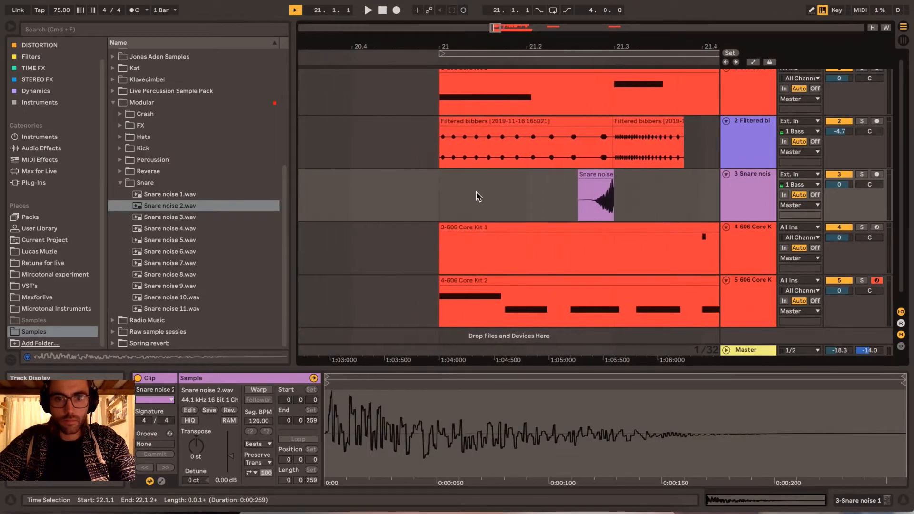
left_click(437, 206)
key("space")
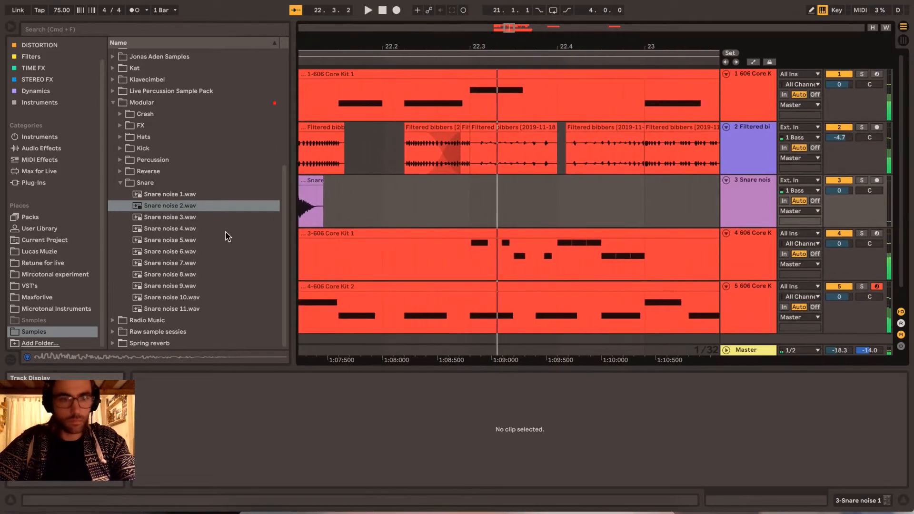
- Place Snare noise 3.wav at 22.2.3, reverse the clip, and shift it so it ends on 22.3
left_click_drag(150, 218, 325, 220)
left_click_drag(435, 222, 437, 220)
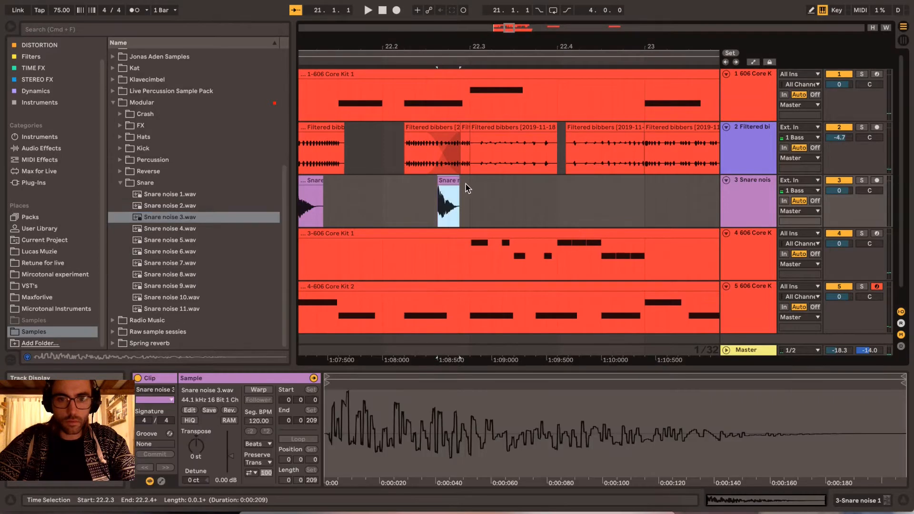
left_click(229, 410)
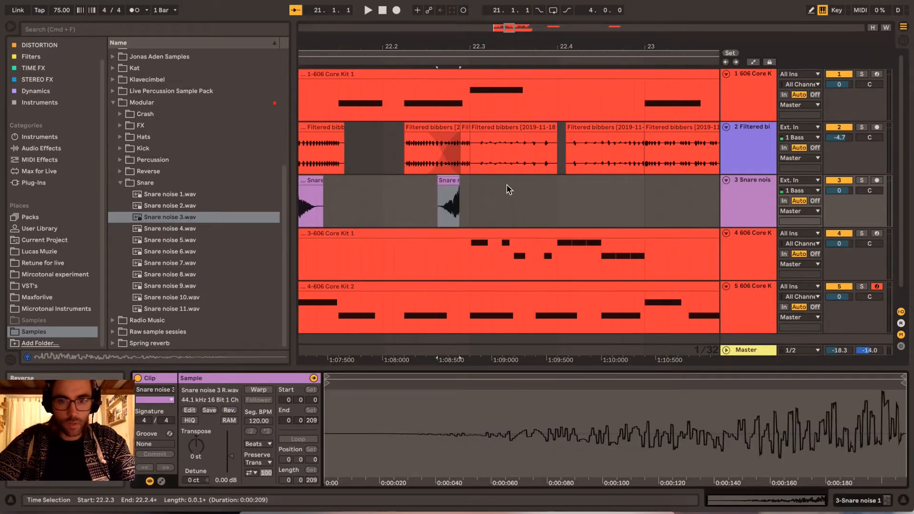
left_click_drag(449, 184, 456, 180)
scroll(456, 181, "left", 10)
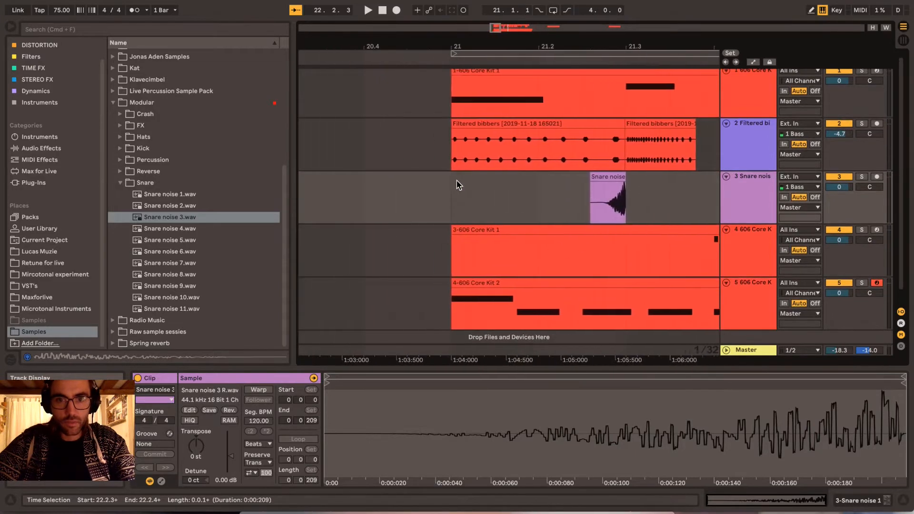
- Audition the loop from bar 21 to hear the snare noise hits placed so far
left_click(453, 201)
left_click(460, 202)
key("space")
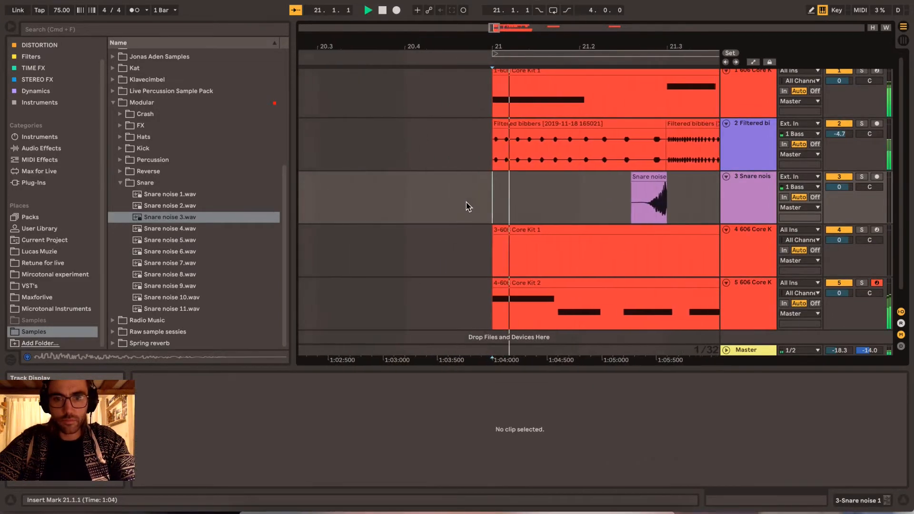
scroll(466, 202, "right", 3)
scroll(466, 206, "right", 5)
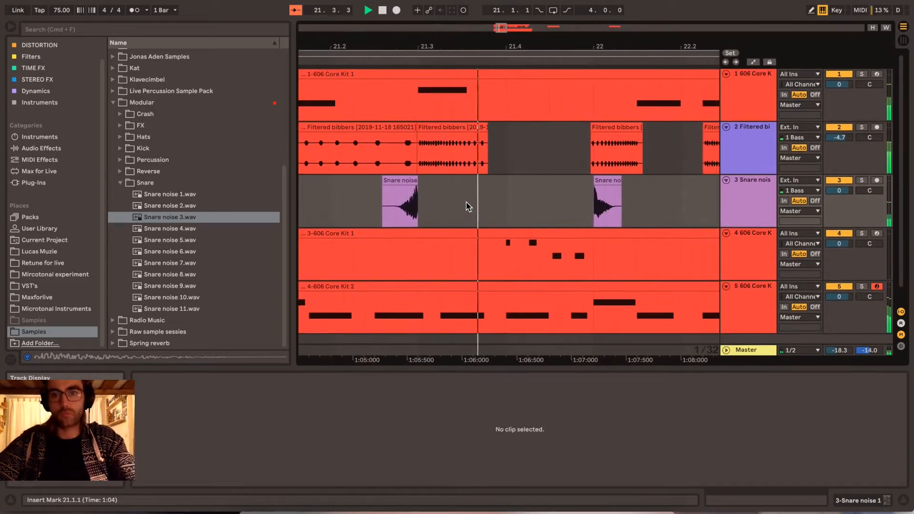
scroll(469, 207, "right", 5)
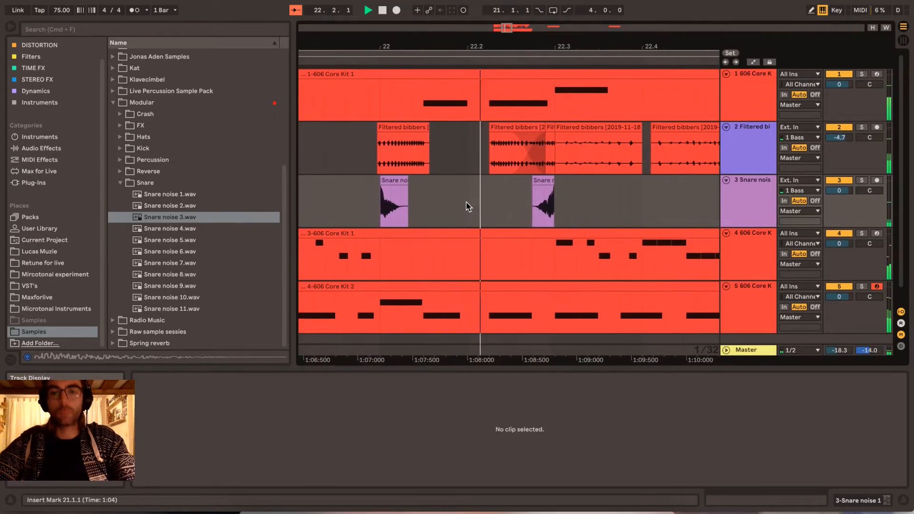
scroll(469, 206, "left", 3)
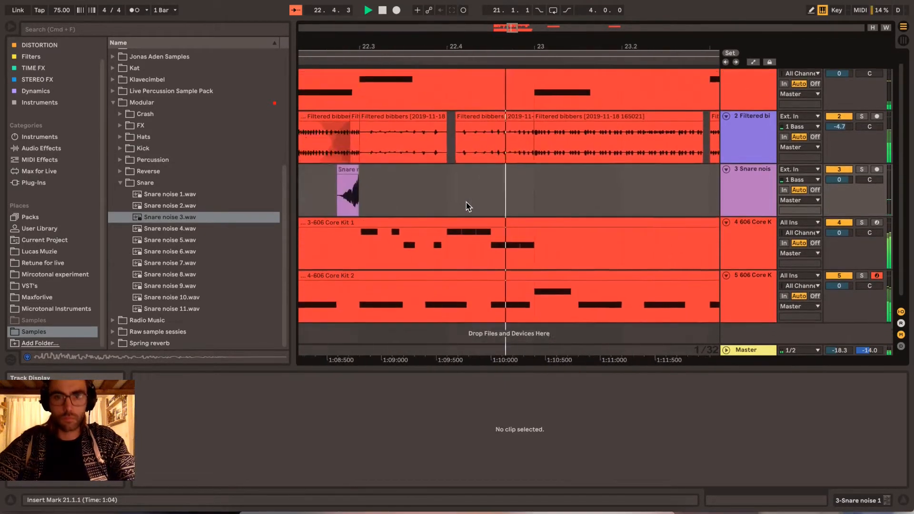
scroll(468, 207, "right", 2)
key("space")
scroll(493, 197, "right", 3)
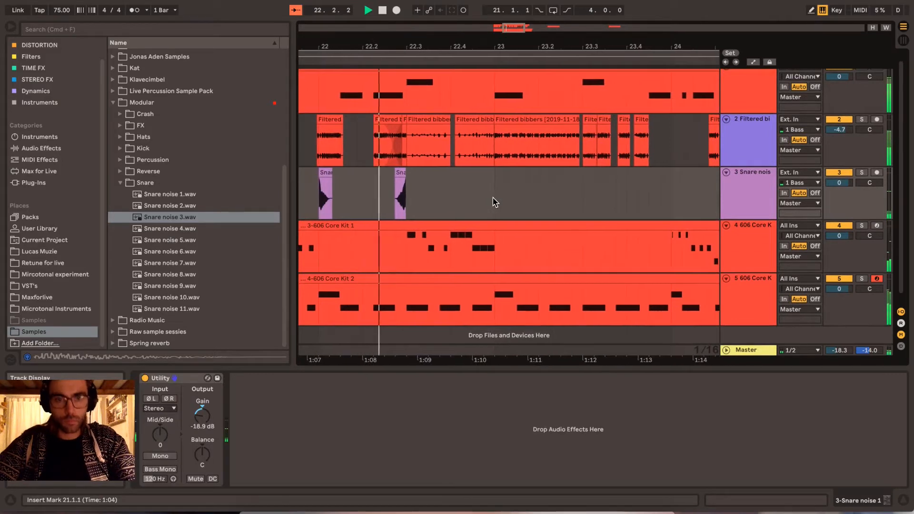
scroll(495, 202, "right", 3)
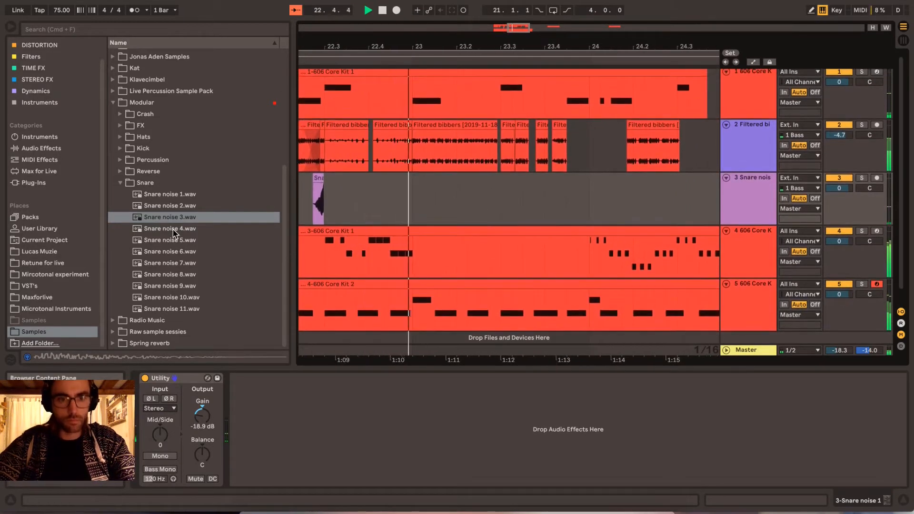
- Place Snare noise 4.wav on the snare noise track at 23.1.1 and audition it in the loop
left_click(173, 230)
left_click_drag(415, 202, 425, 183)
key("space")
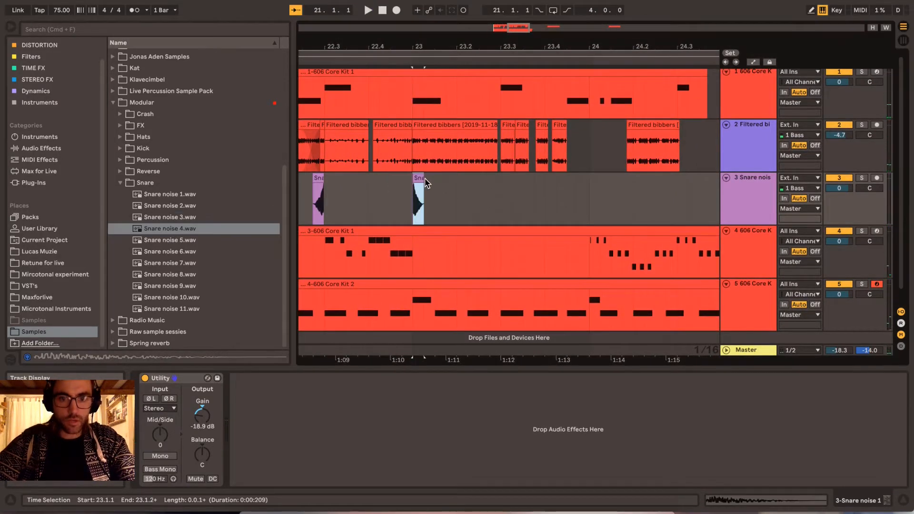
scroll(416, 183, "left", 3)
scroll(416, 183, "right", 4)
scroll(416, 183, "left", 3)
key("space")
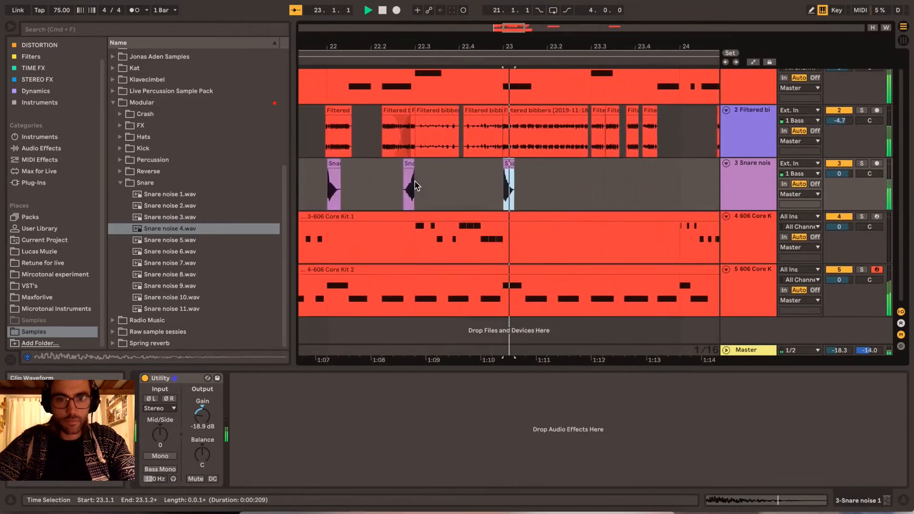
scroll(416, 183, "right", 3)
scroll(533, 217, "right", 2)
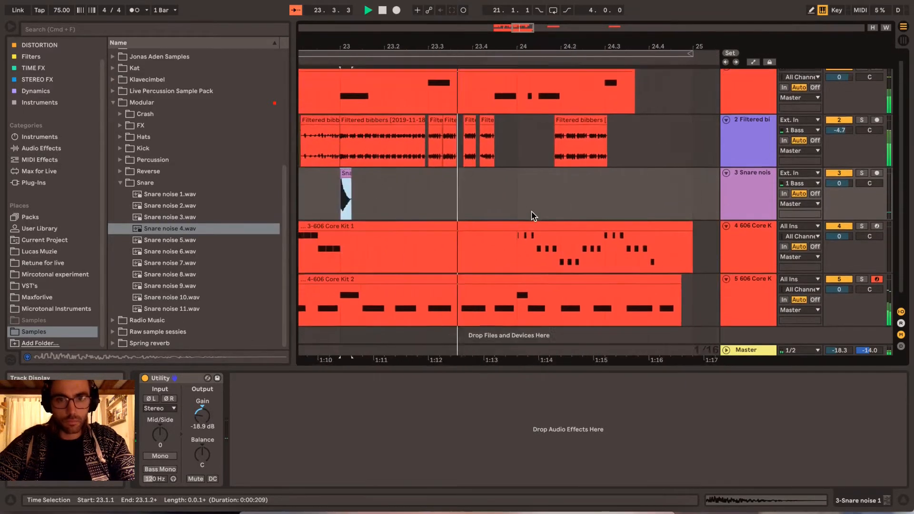
scroll(533, 217, "left", 1)
- Place Snare noise 5.wav at 23.2.3, reverse it, shift it to end on 23.3, and audition it
key("space")
left_click_drag(162, 240, 426, 206)
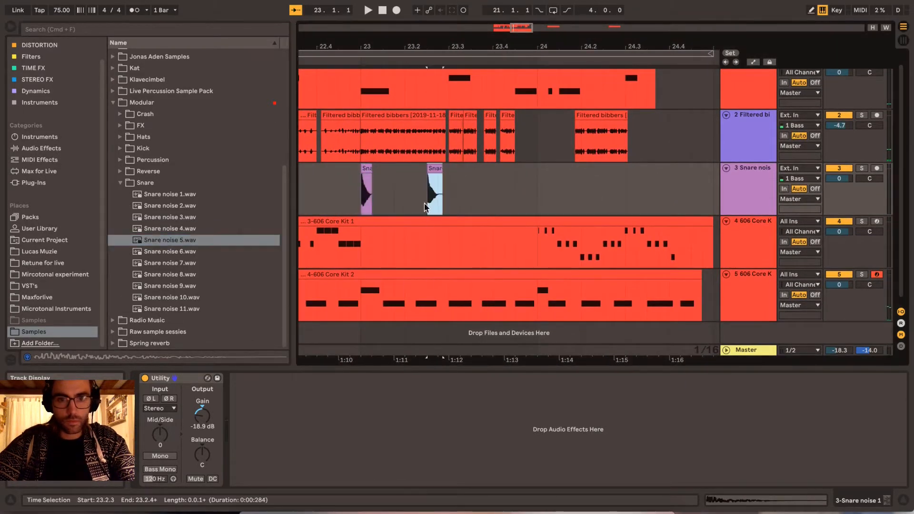
left_click_drag(435, 169, 434, 169)
left_click(229, 411)
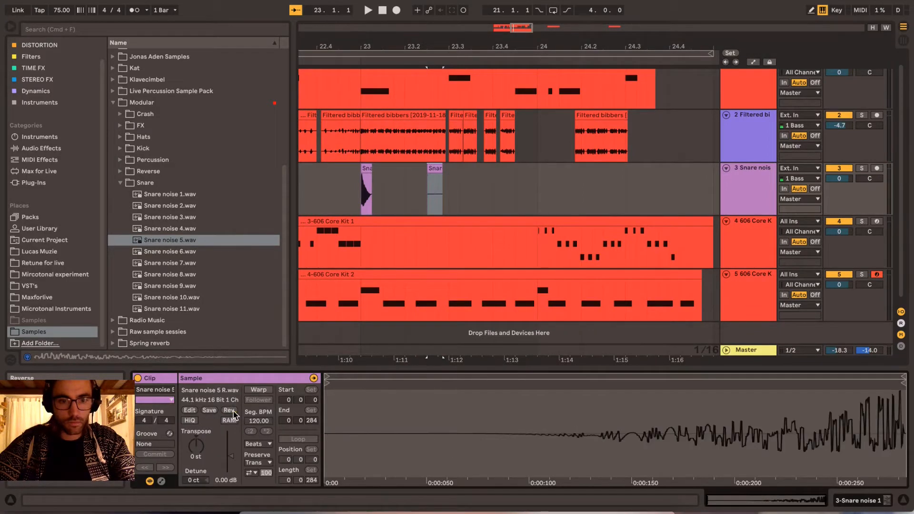
left_click_drag(435, 177, 440, 173)
left_click(339, 190)
key("space")
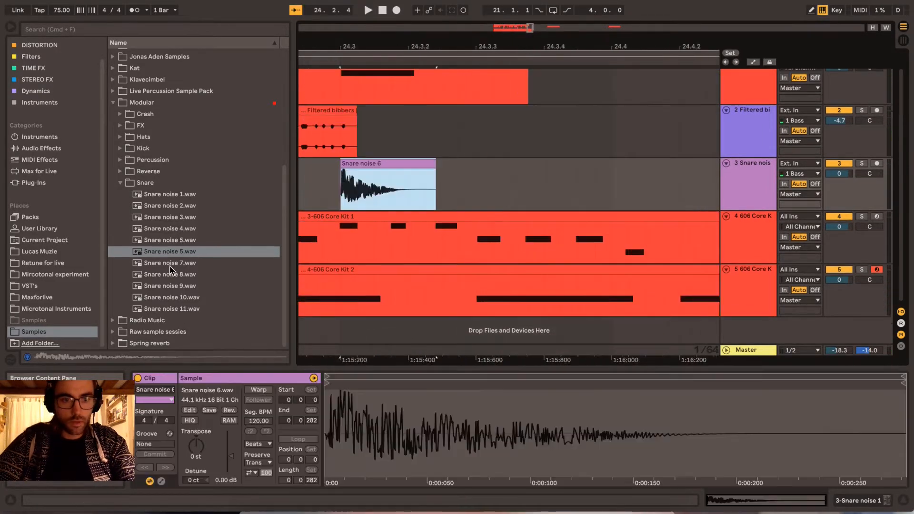
- Place Snare noise 7 through 11 and Snare noise 1 back to back after the Snare noise 6 clip at 24.3, following the hi-hat notes
left_click_drag(170, 263, 391, 203)
left_click_drag(176, 278, 434, 192)
left_click_drag(190, 287, 480, 191)
left_click_drag(166, 298, 526, 190)
left_click_drag(170, 309, 575, 184)
left_click_drag(176, 195, 625, 187)
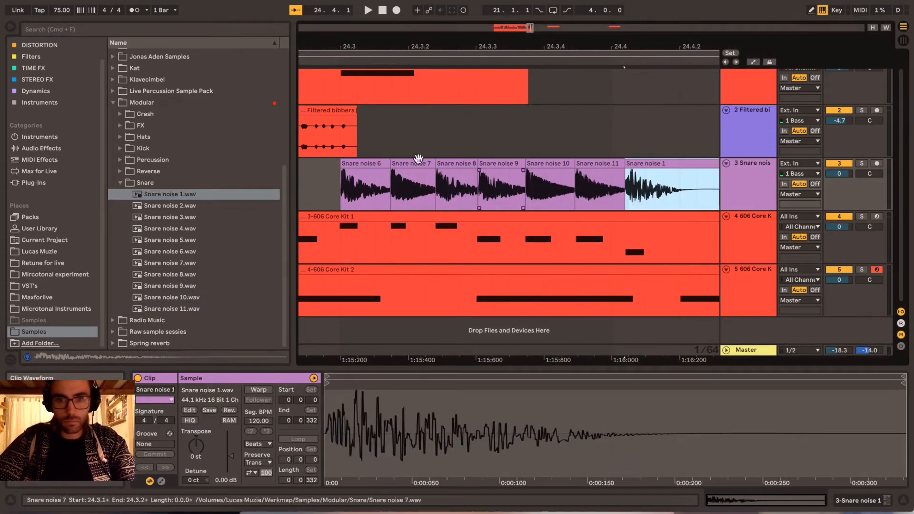
- Audition the snare noise roll at 24.3 and the full four-bar loop
left_click(370, 167)
key("space")
key("space")
left_click_drag(575, 43, 509, 44)
left_click(481, 184)
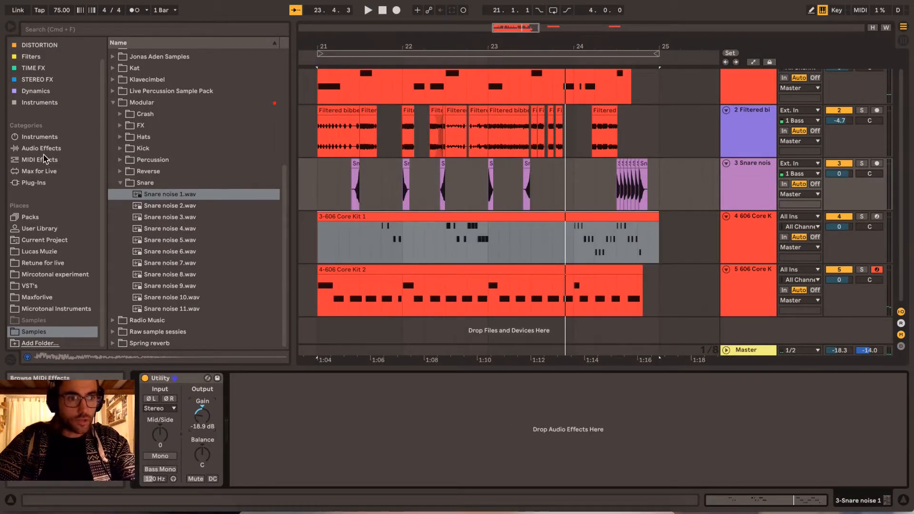
- Add an EQ Eight after the Utility on the snare noise track and make band 1 a low cut at 109 Hz with Q 0.63
left_click(74, 150)
left_click_drag(123, 149, 169, 157)
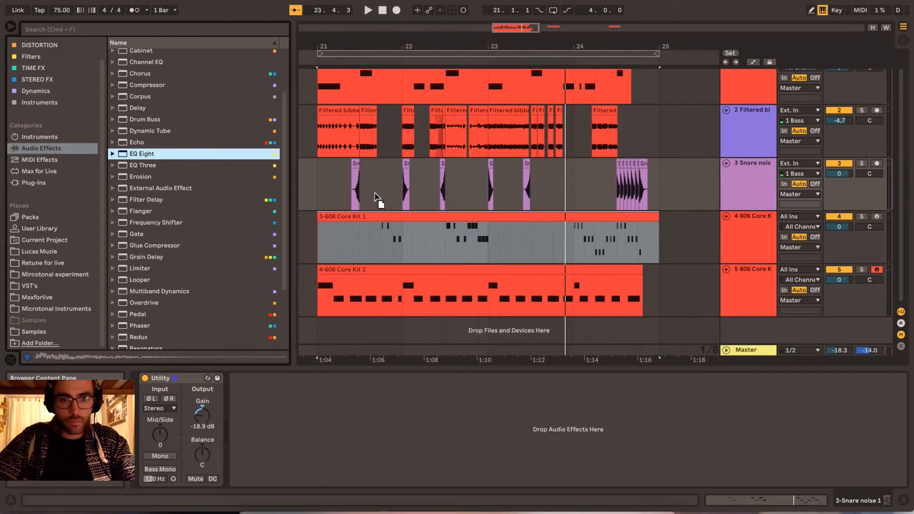
left_click_drag(376, 197, 327, 367)
left_click(282, 472)
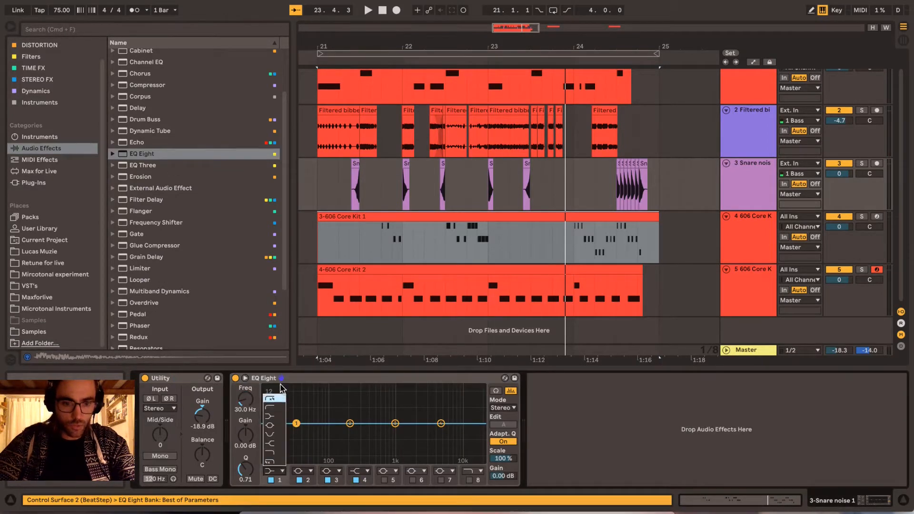
left_click(279, 400)
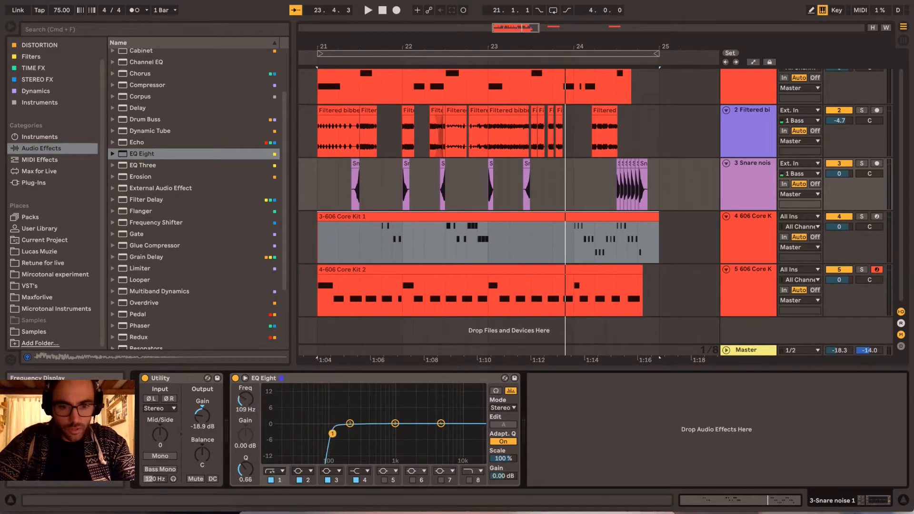
left_click_drag(332, 433, 333, 435)
- Play the loop and raise the EQ Eight output gain to 1.88 dB
key("space")
scroll(610, 153, "right", 3)
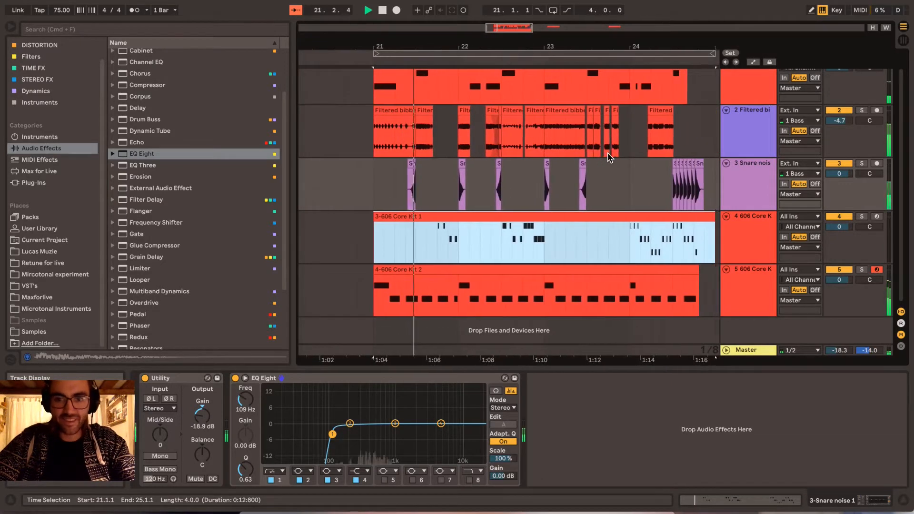
left_click(609, 183)
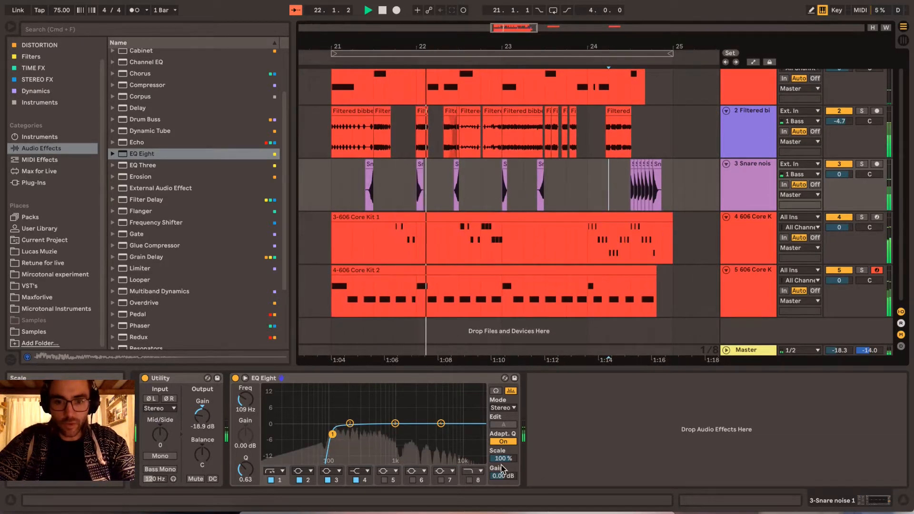
left_click_drag(503, 476, 503, 473)
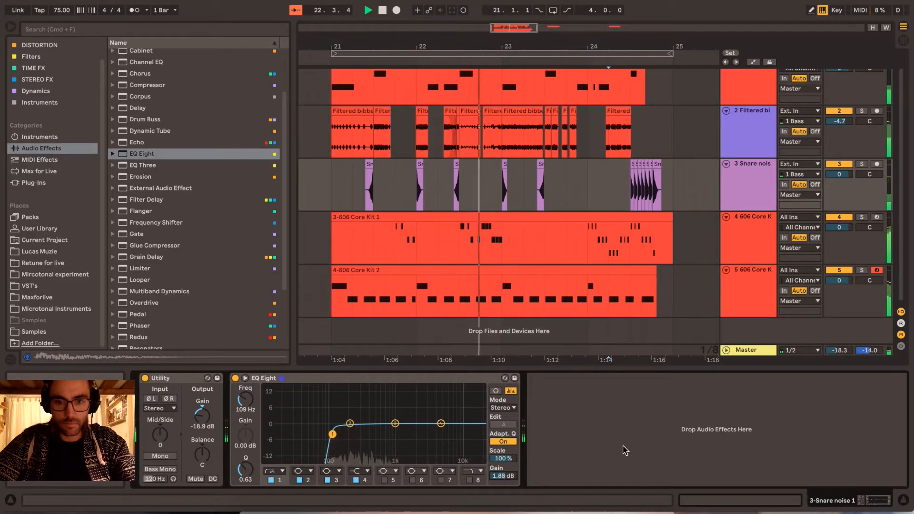
left_click(599, 168)
left_click(790, 175)
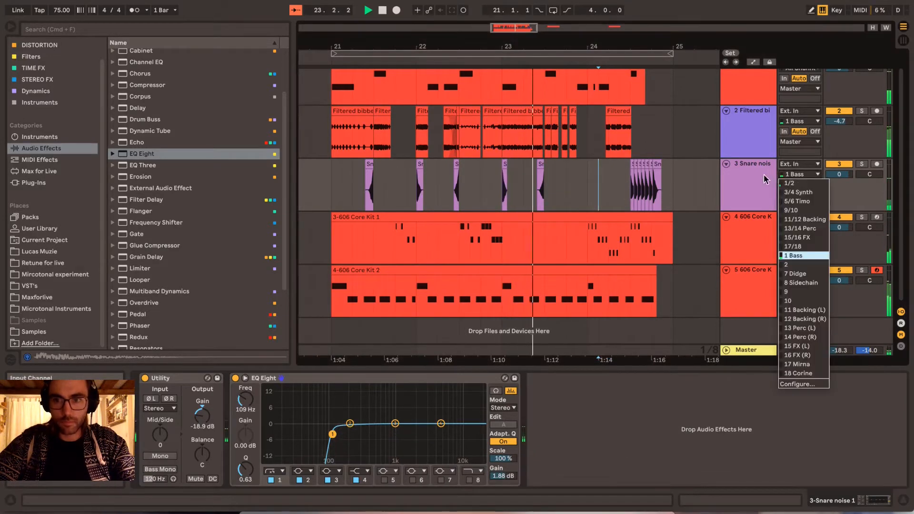
left_click(761, 177)
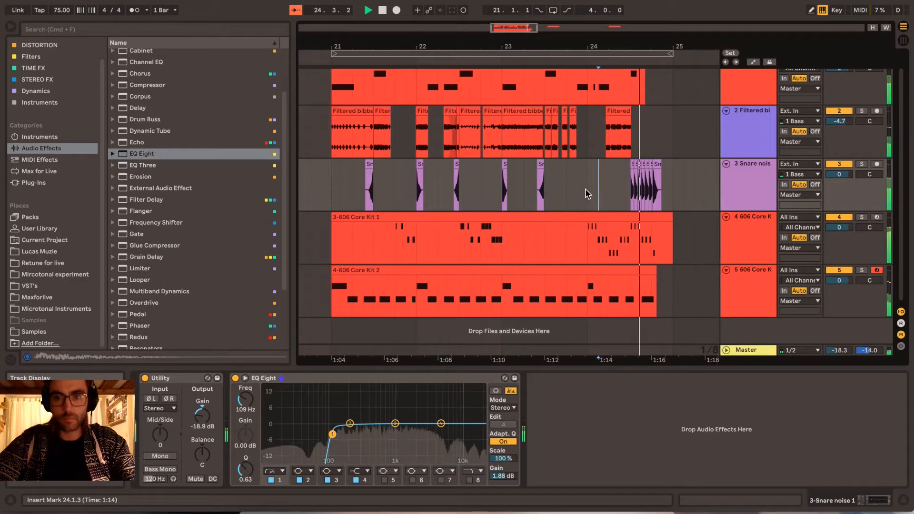
- Stop playback and insert a new audio track below the snare noise track
left_click(761, 190)
key("space")
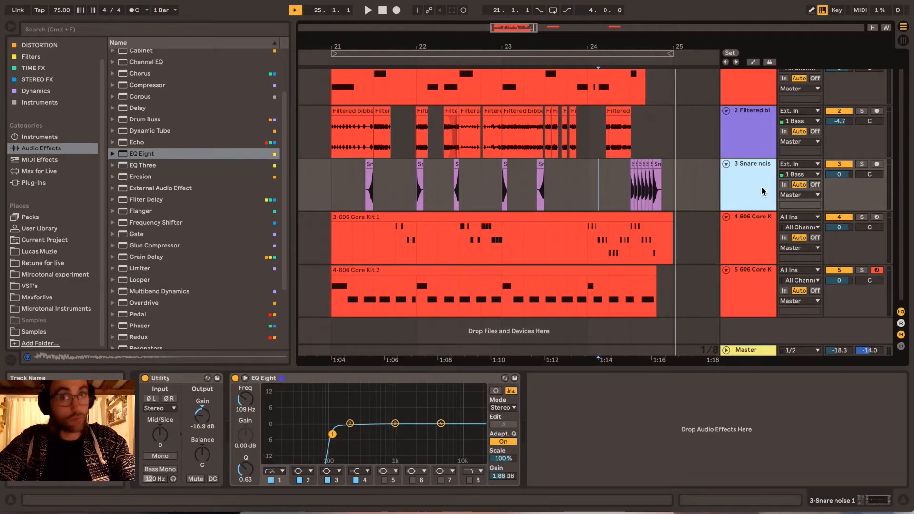
key("super+t")
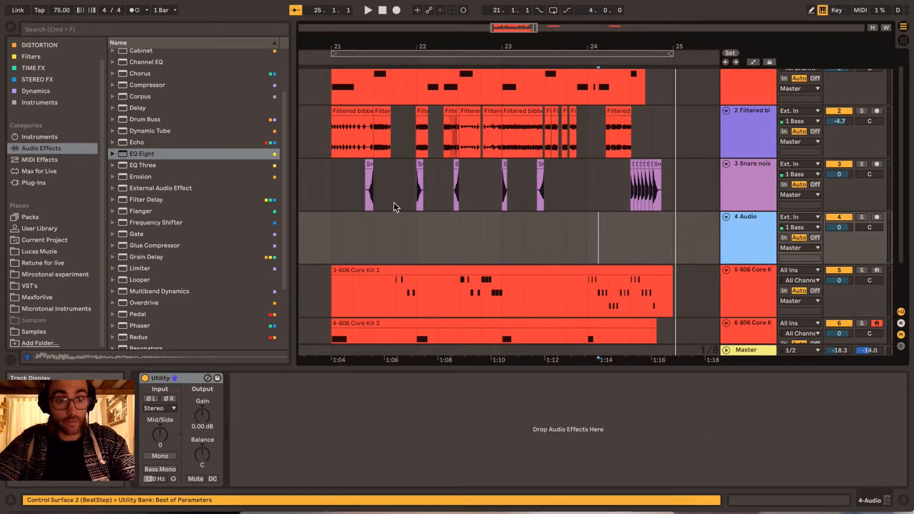
- Return to the Samples place and expand the Reverse subfolder of the Modular folder
left_click(34, 331)
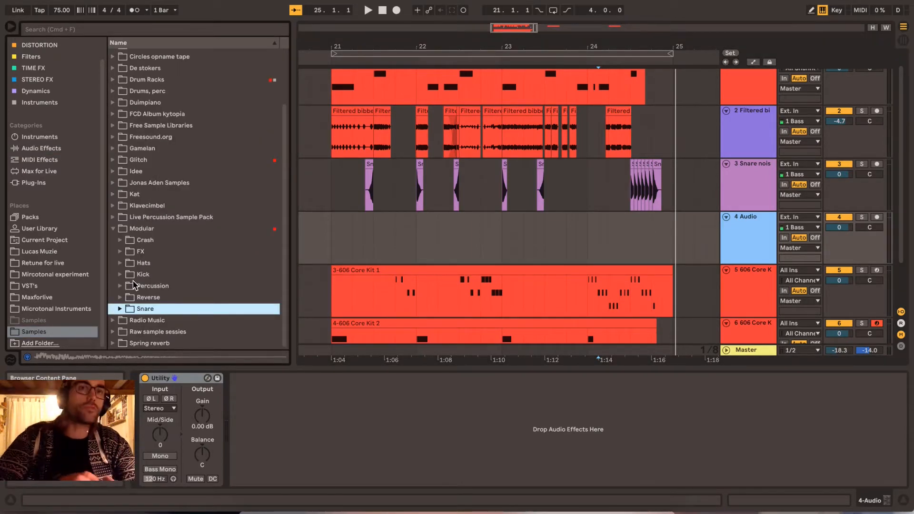
left_click(120, 297)
scroll(123, 302, "down", 5)
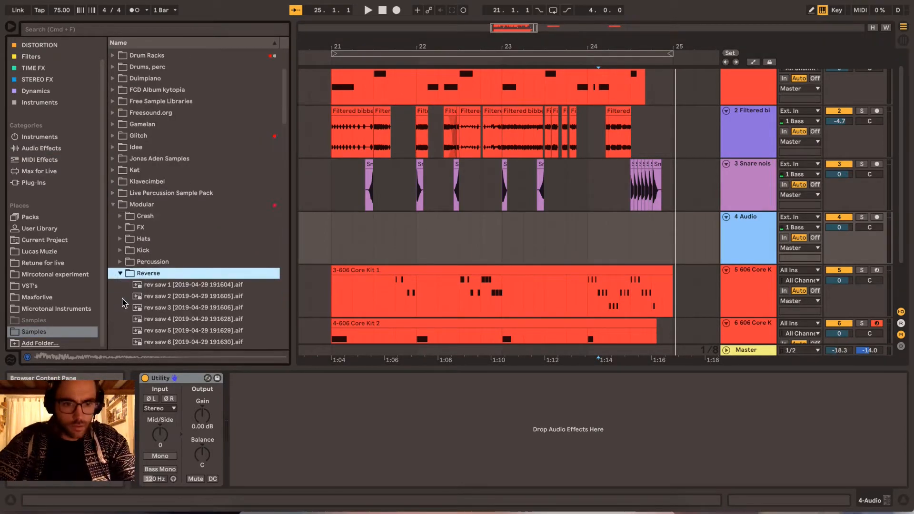
- Audition the reverse saw and square samples in the Reverse folder, focusing on rev square 45 back to 36
key("Down")
key("Down")
key("Down")
key("Down")
key("Down")
key("Down")
key("Down")
key("Down")
key("Down")
key("Down")
key("Down")
key("Down")
key("Down")
key("Down")
key("Down")
key("Down")
key("Down")
key("Down")
key("Down")
key("Down")
scroll(167, 197, "down", 3)
key("Down")
key("Down")
key("Down")
key("Down")
key("Down")
key("Down")
key("Down")
key("Down")
key("Down")
key("Down")
key("Down")
key("Down")
key("Down")
key("Down")
key("Down")
key("Down")
key("Down")
key("Down")
key("Down")
key("Down")
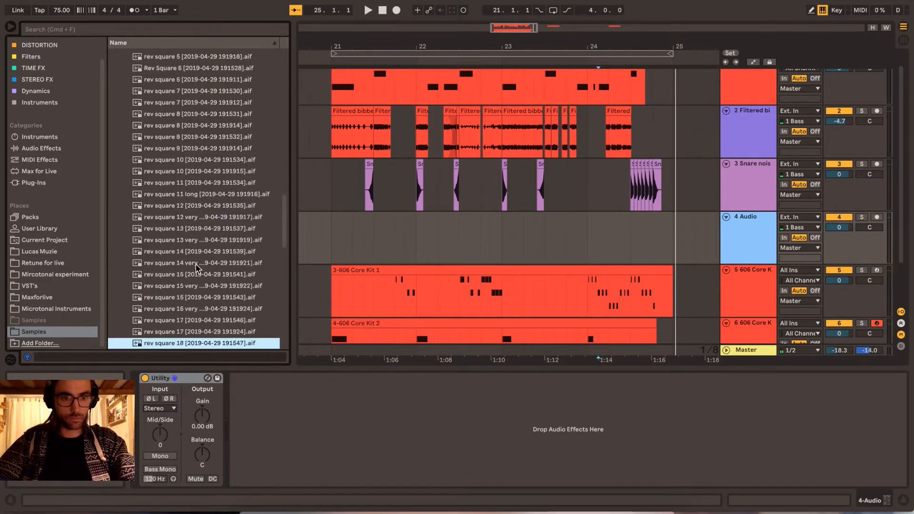
key("Up")
key("Up")
key("Up")
key("Up")
key("Up")
key("Up")
key("Up")
key("Up")
key("Up")
key("Up")
key("Up")
key("Up")
key("Up")
key("Up")
key("Up")
key("Up")
key("Up")
key("Up")
key("Up")
key("Up")
key("Up")
key("Up")
key("Up")
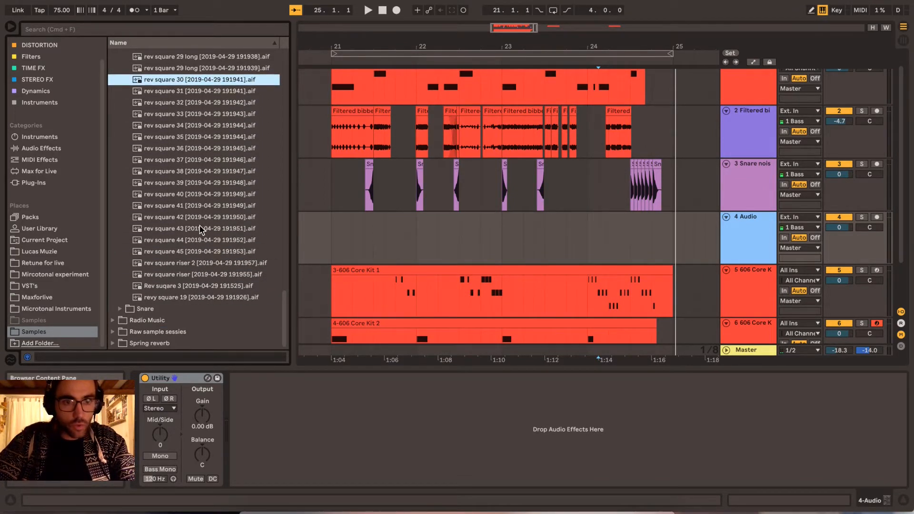
left_click(207, 255)
key("Up")
key("Up")
key("Up")
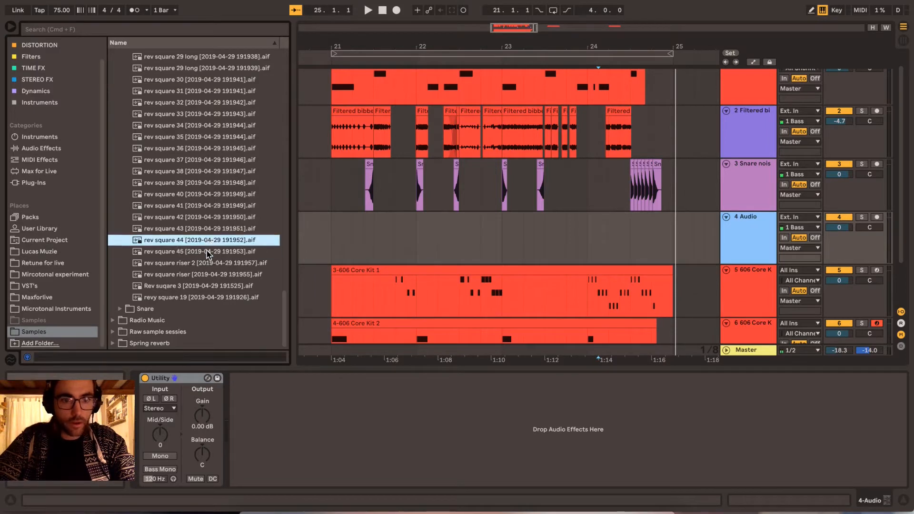
key("Up")
key("Up")
key("Up")
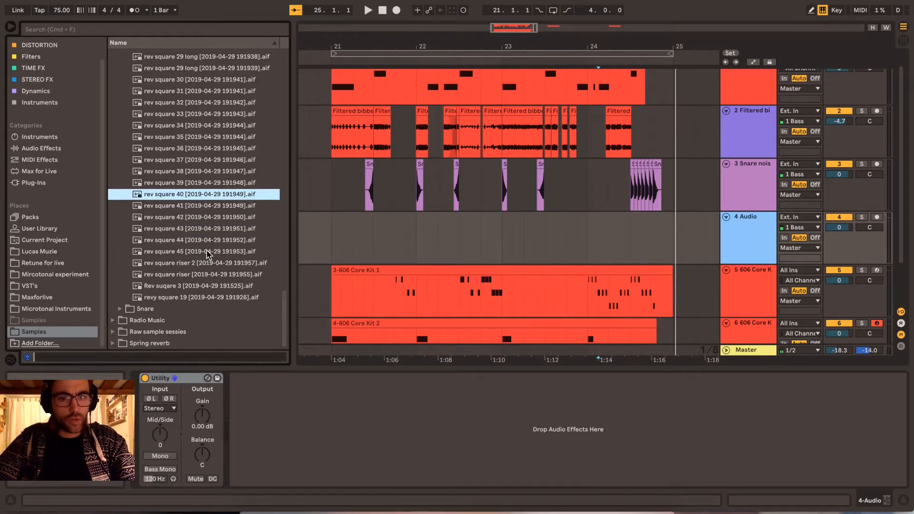
key("Up")
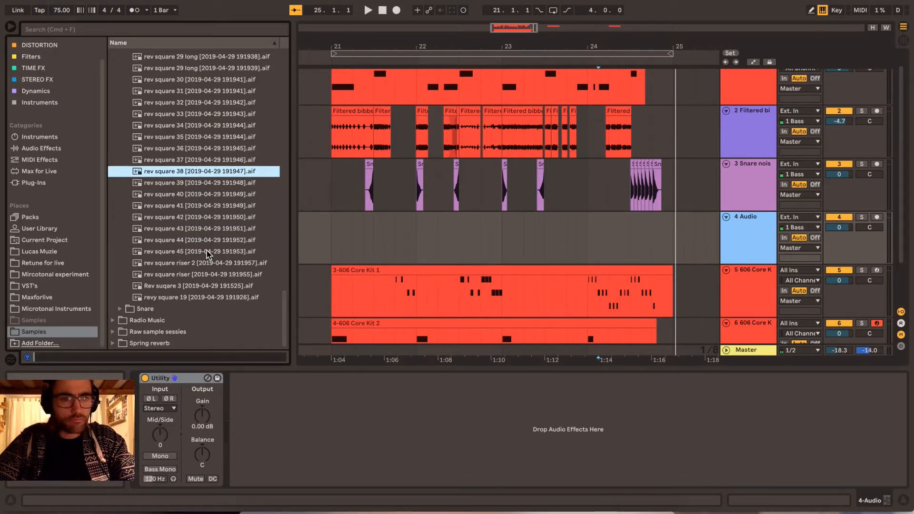
key("Up")
key("Up")
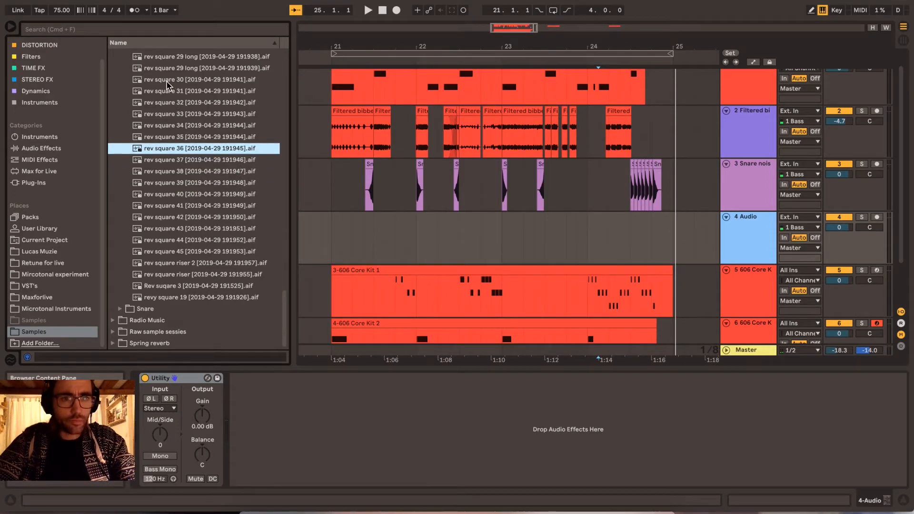
- Place rev square 30 at bar 21 on the empty audio track and lower its Utility gain to -20.9 dB
left_click_drag(166, 80, 343, 233)
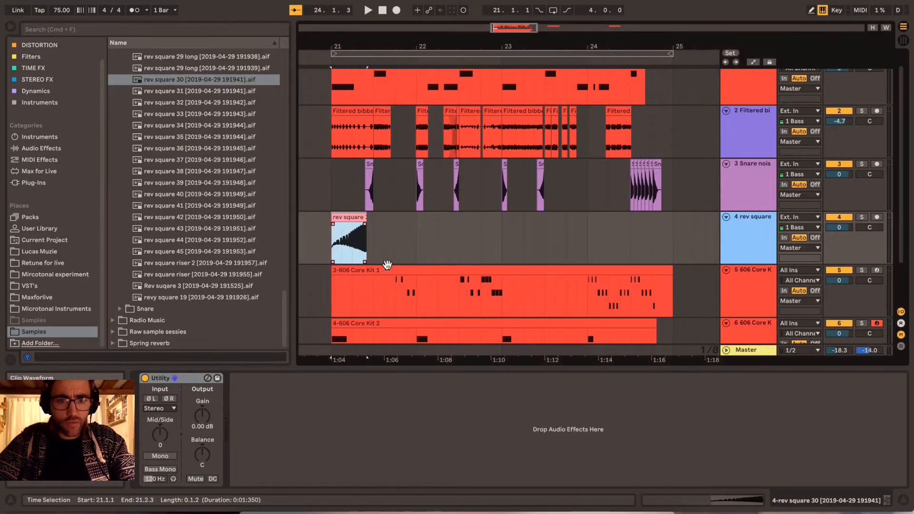
left_click_drag(343, 46, 405, 46)
key("space")
scroll(594, 257, "right", 1)
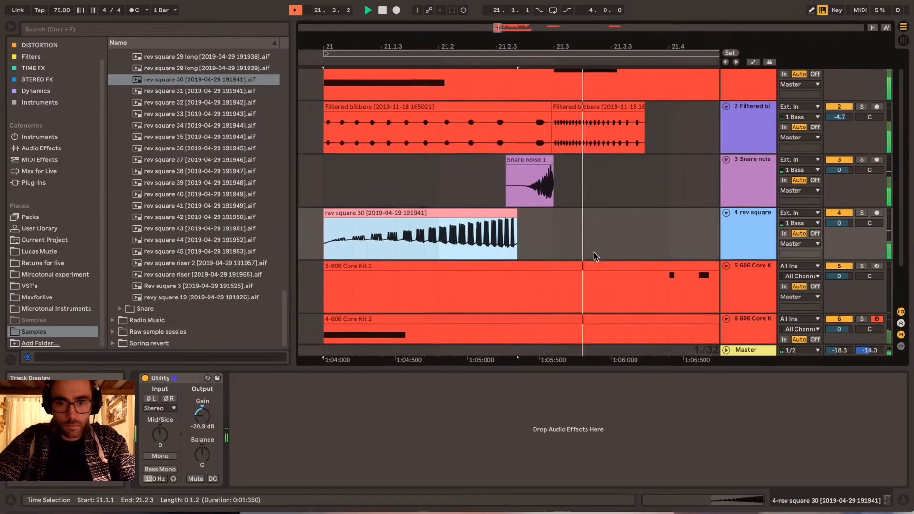
- Play the rev square 30 clip in the loop and shift it so that it ends at beat 21.3
scroll(594, 257, "left", 4)
key("space")
key("space")
scroll(594, 257, "right", 4)
scroll(594, 257, "up", 1)
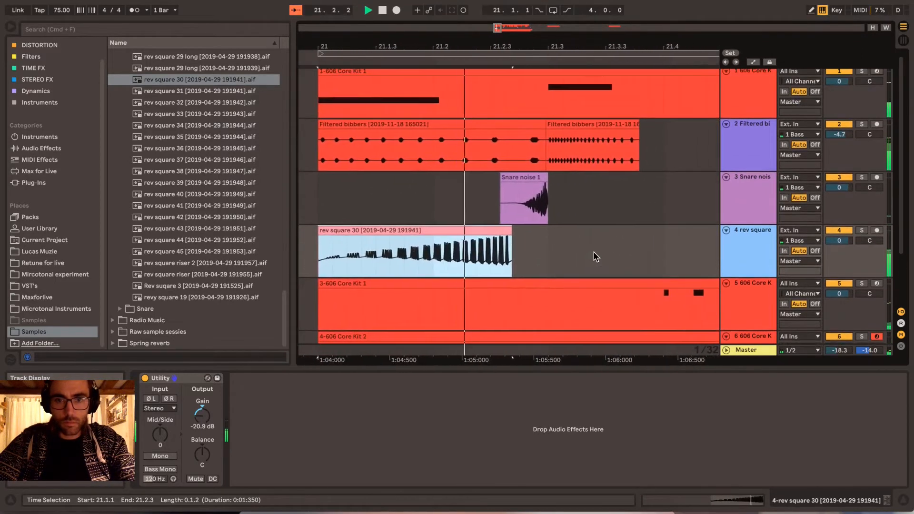
key("space")
left_click_drag(490, 235, 528, 232)
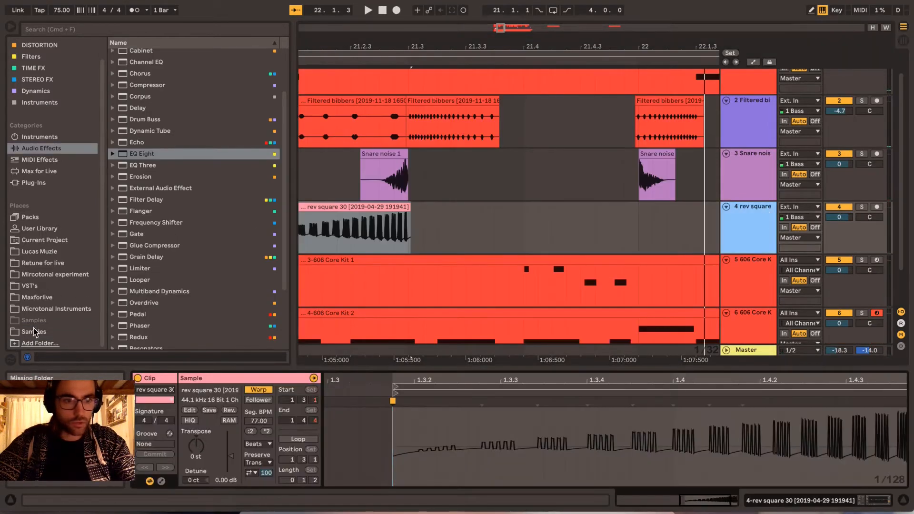
- Place rev square 31 on the same track, reverse it and butt it against the end of rev square 30
left_click(33, 331)
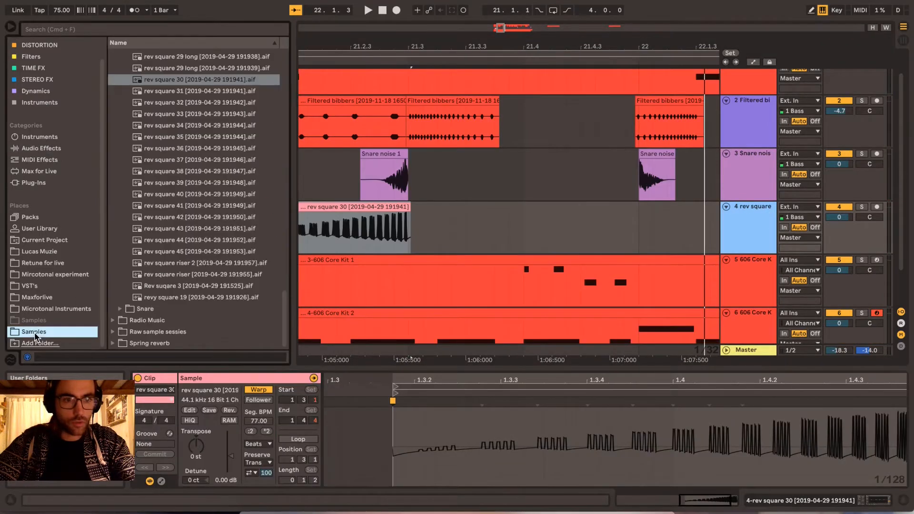
left_click_drag(180, 92, 452, 221)
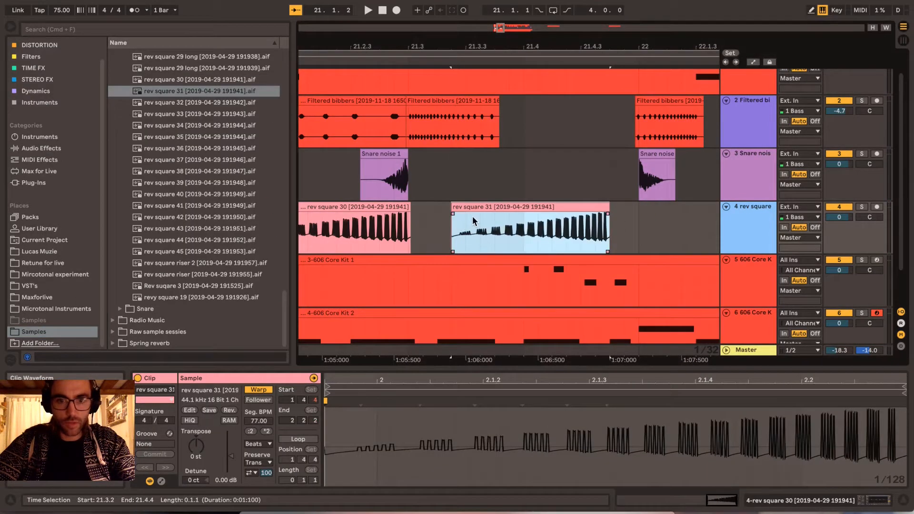
left_click(230, 411)
left_click_drag(537, 207, 496, 217)
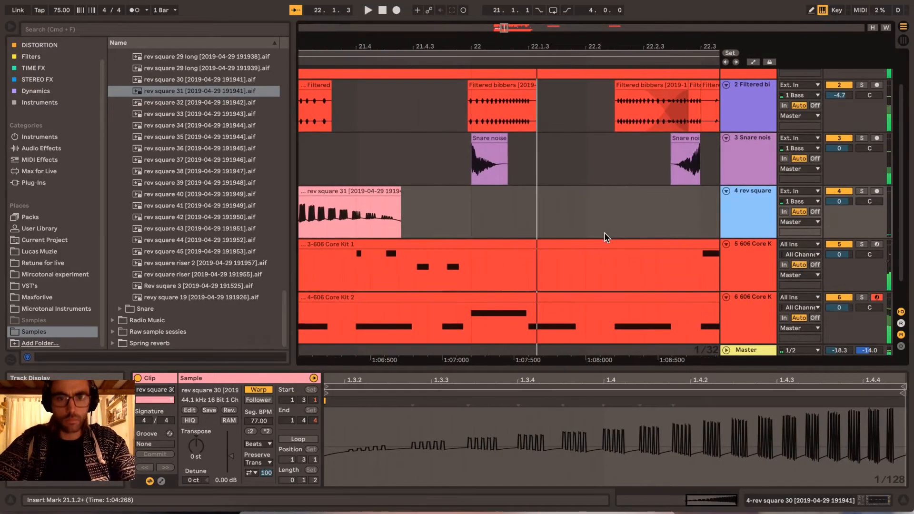
- Add rev square 35 ending at bar 22, followed by a reversed rev square 34 starting at bar 22
left_click_drag(190, 137, 369, 203)
left_click_drag(369, 203, 369, 202)
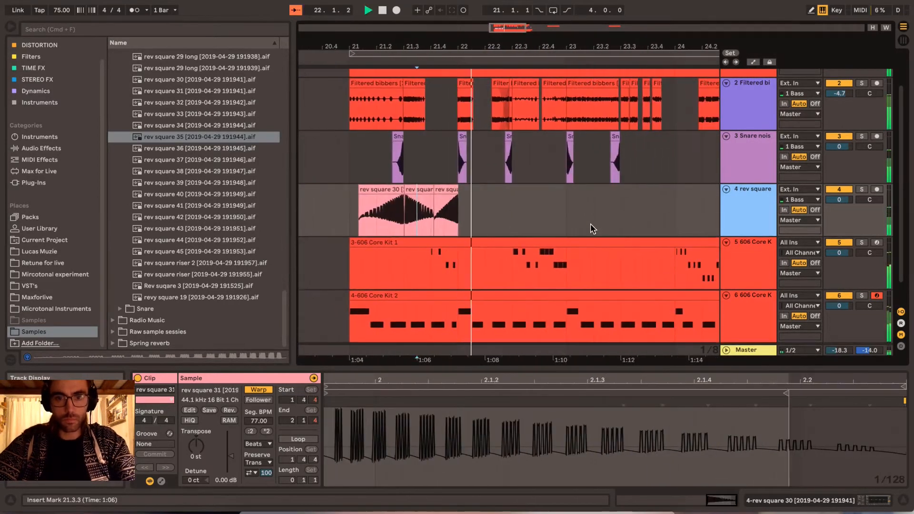
left_click_drag(191, 126, 423, 203)
key("r")
left_click_drag(458, 194, 428, 195)
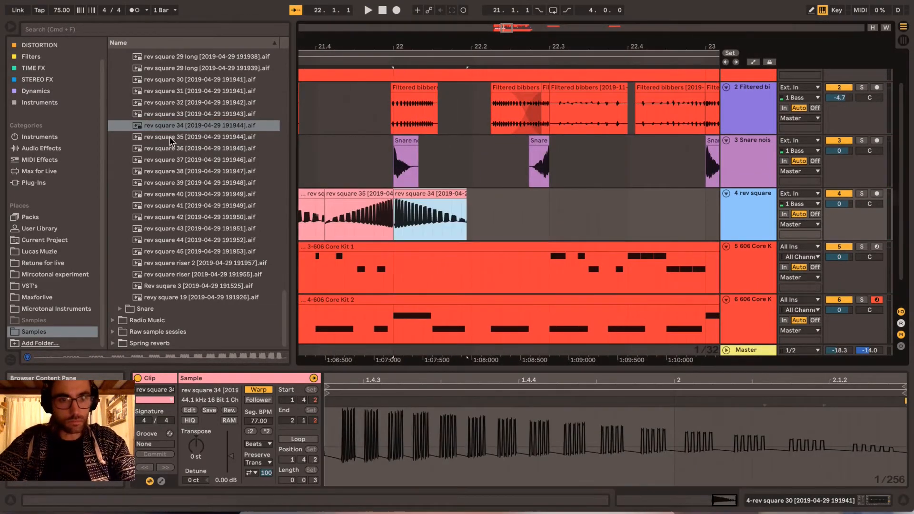
- Add rev square 35 leading up to beat 22.3 and a reversed rev square 36 at bar 21
left_click_drag(173, 138, 479, 221)
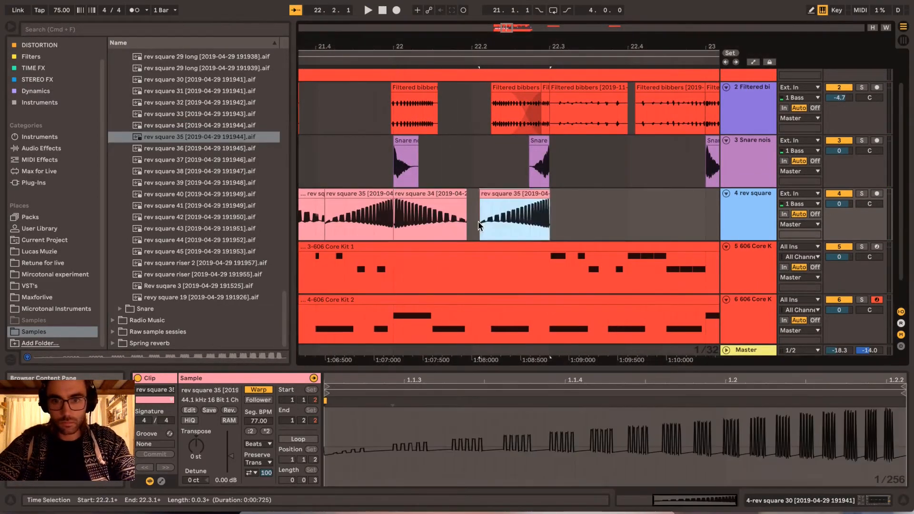
scroll(428, 216, "left", 5)
left_click(332, 208)
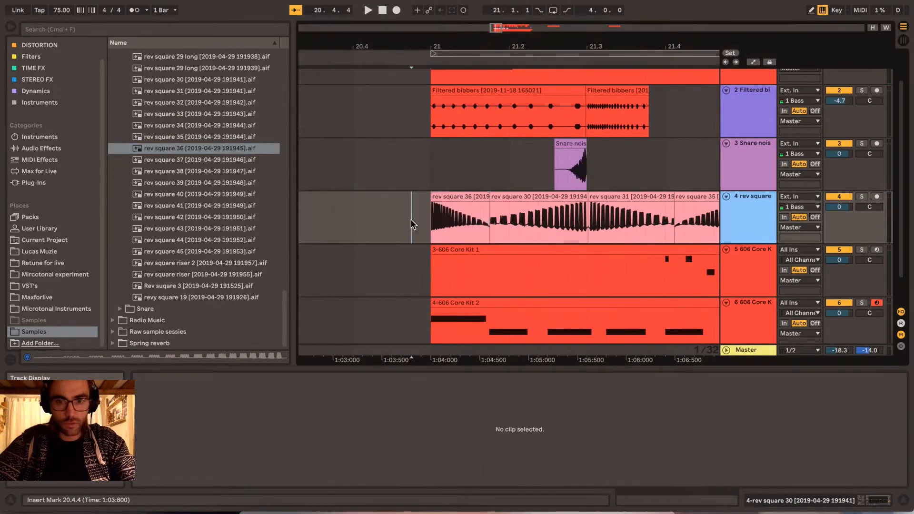
- Play the loop and add a reversed rev square clip at beat 22.3 and rev square 38 ending at bar 23
key("space")
left_click_drag(195, 171, 541, 219)
left_click_drag(541, 218, 541, 218)
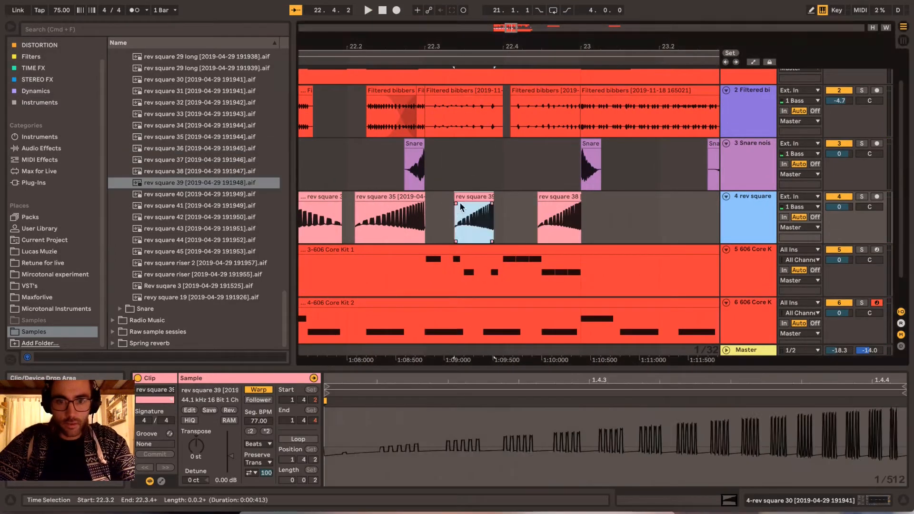
key("r")
left_click_drag(465, 194, 435, 194)
key("space")
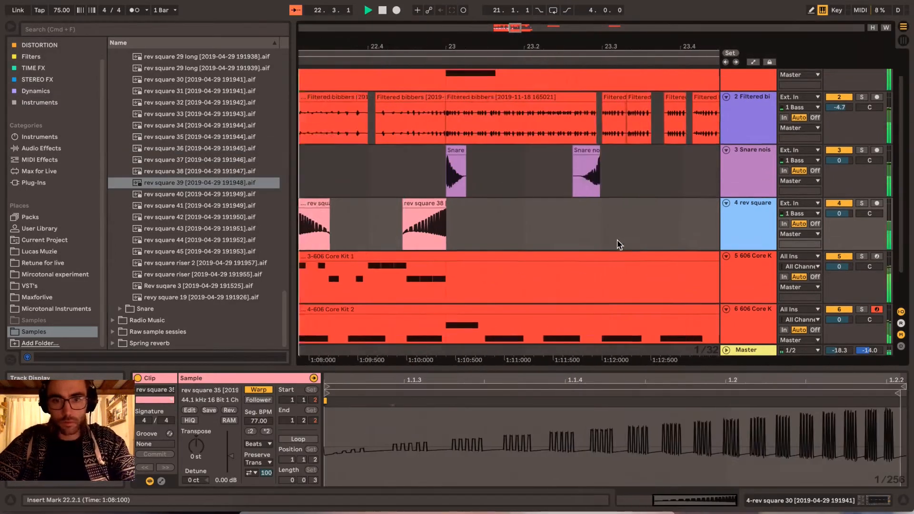
- Add a reversed rev square 40 at bar 23 and rev square 41 ending at beat 23.3
scroll(562, 234, "right", 3)
key("space")
left_click_drag(195, 194, 481, 213)
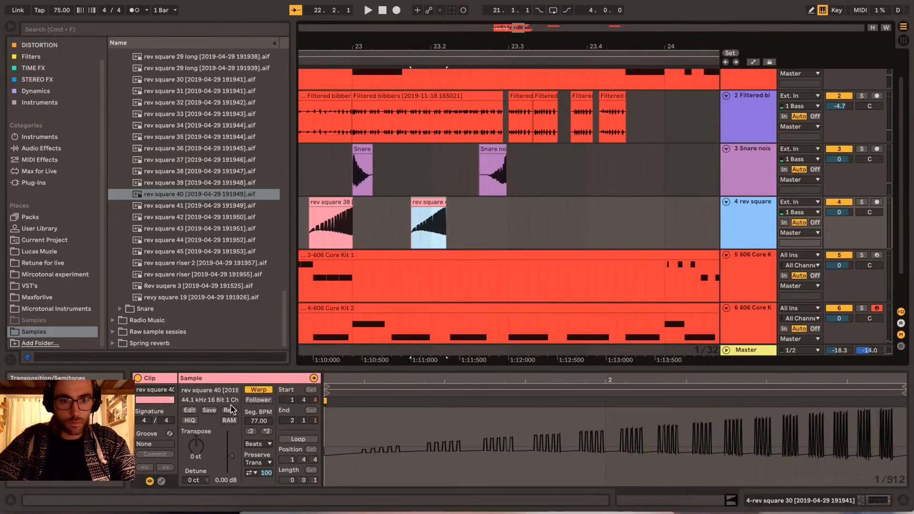
key("r")
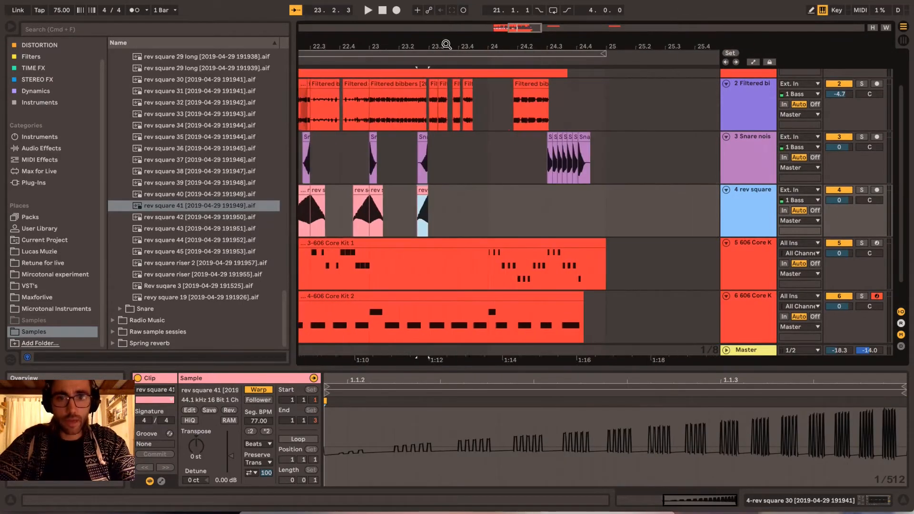
- Play the arrangement from bar 21 to check the reverse square clips
left_click_drag(446, 44, 718, 43)
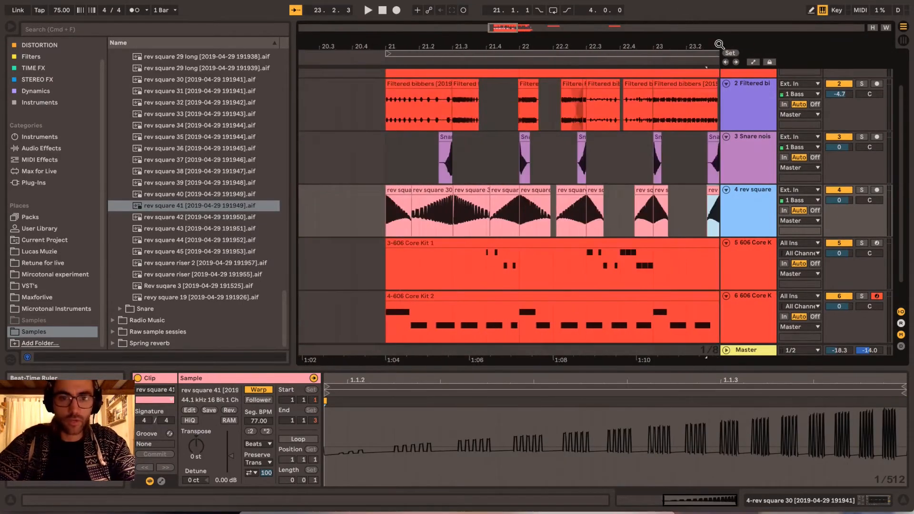
left_click_drag(391, 44, 369, 119)
left_click(369, 189)
key("space")
scroll(486, 258, "down", 1)
key("space")
scroll(486, 258, "right", 15)
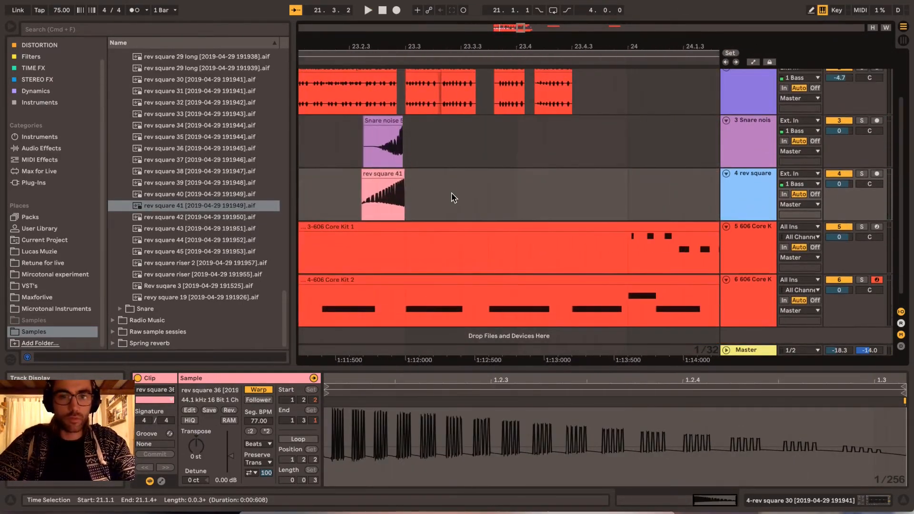
- Add rev square 42, reverse it and butt it against the end of rev square 41
left_click_drag(169, 219, 421, 174)
left_click(229, 411)
left_click_drag(434, 175, 417, 183)
- Add rev square 43 leading into bar 24 and a reversed rev square 44 right after it
left_click_drag(175, 230, 502, 193)
scroll(503, 193, "right", 2)
left_click_drag(441, 174, 540, 173)
mouse_move(175, 241)
left_mouse_down()
mouse_move(581, 190)
mouse_move(569, 170)
mouse_move(454, 185)
mouse_move(504, 183)
mouse_move(498, 172)
mouse_move(484, 172)
left_mouse_up()
left_click(229, 411)
- Add two rev square clips meeting at beat 24.3, with the second one reversed, and play back bar 24
scroll(548, 191, "right", 6)
left_click(229, 410)
left_click(421, 191)
key("space")
key("space")
key("space")
key("space")
key("space")
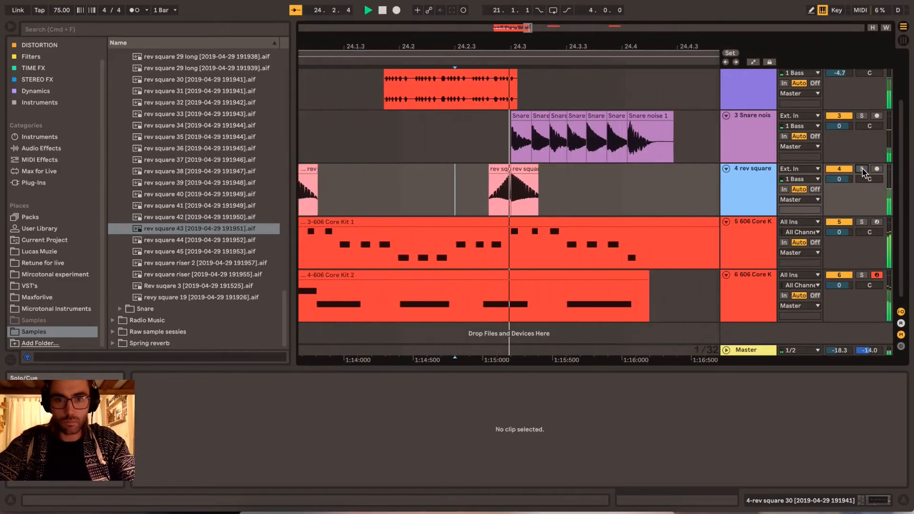
scroll(666, 195, "down", 1)
key("space")
- Audition Rev suqare 3 and place it on the rev square track from about 24.4.2 to bar 25
left_click(171, 287)
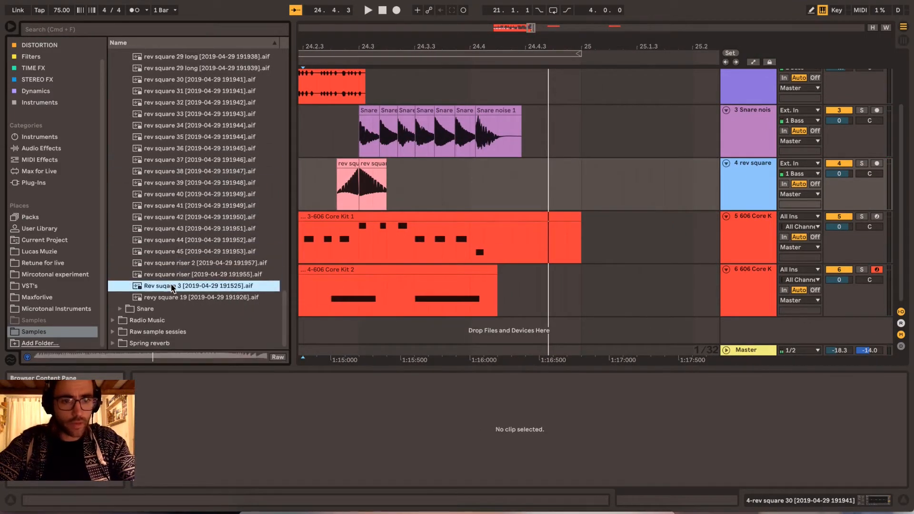
left_click_drag(171, 289, 495, 189)
key("space")
left_click_drag(550, 166, 550, 166)
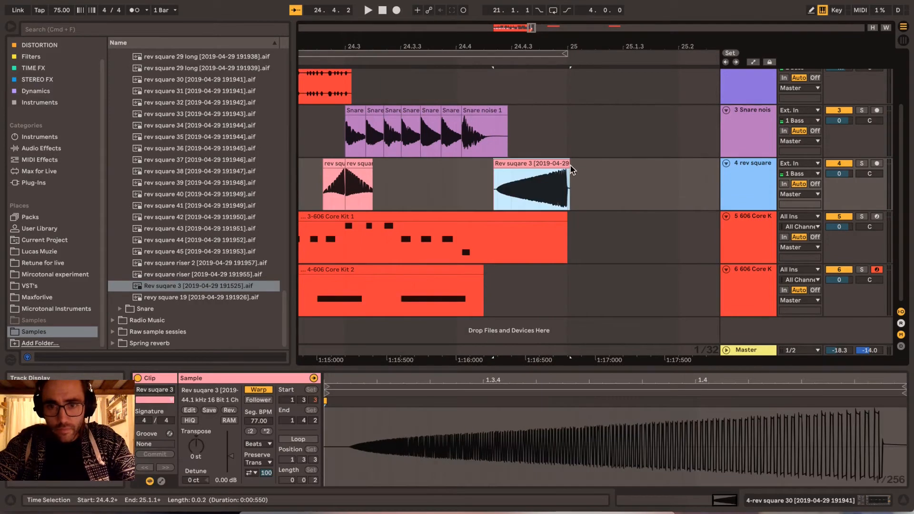
- Play the whole four-bar loop from bar 21 to hear the finished reverse track
left_click_drag(548, 47, 587, 17)
left_click(522, 53)
key("space")
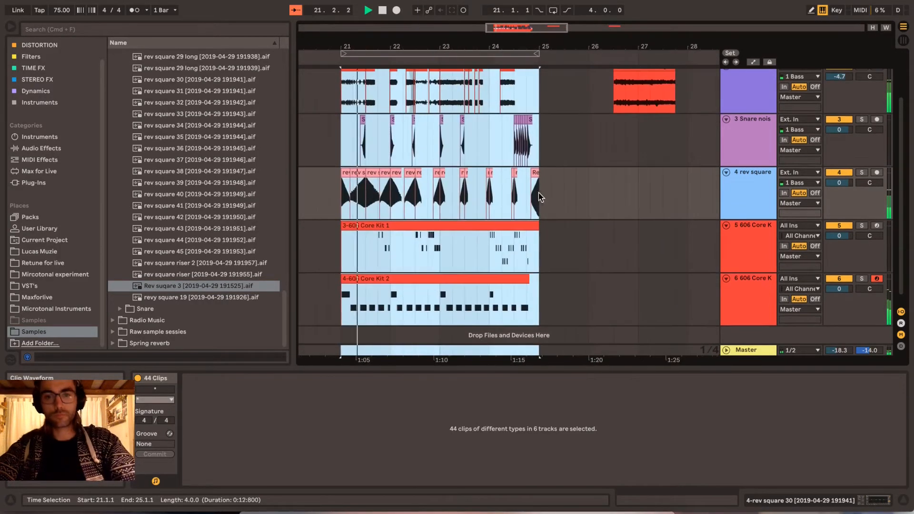
left_click(638, 182)
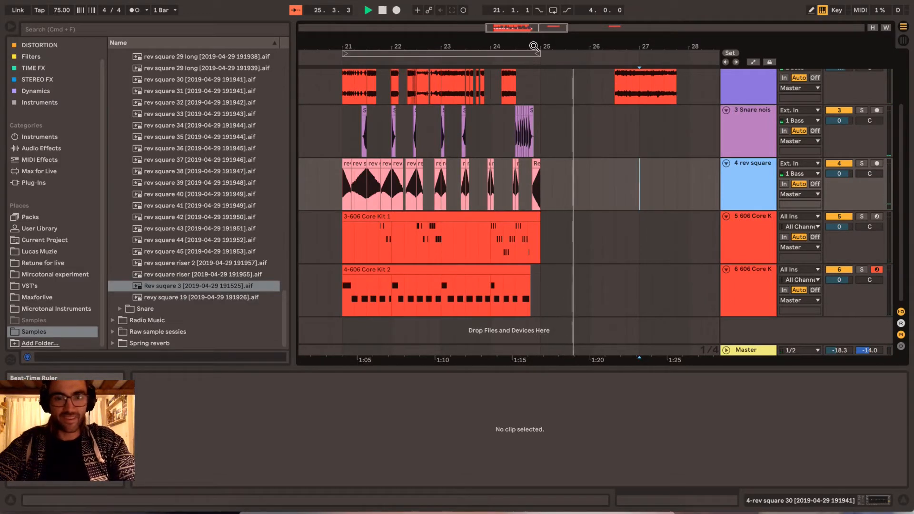
key("space")
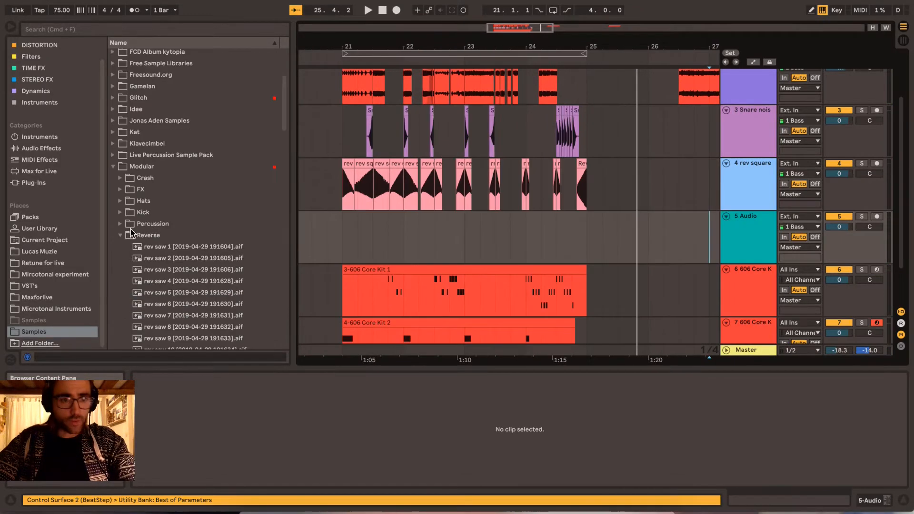
- Insert an audio track below the rev square track and place Alien invasion 4 rev crash from the FX folder at about 21.1.2
left_click(120, 236)
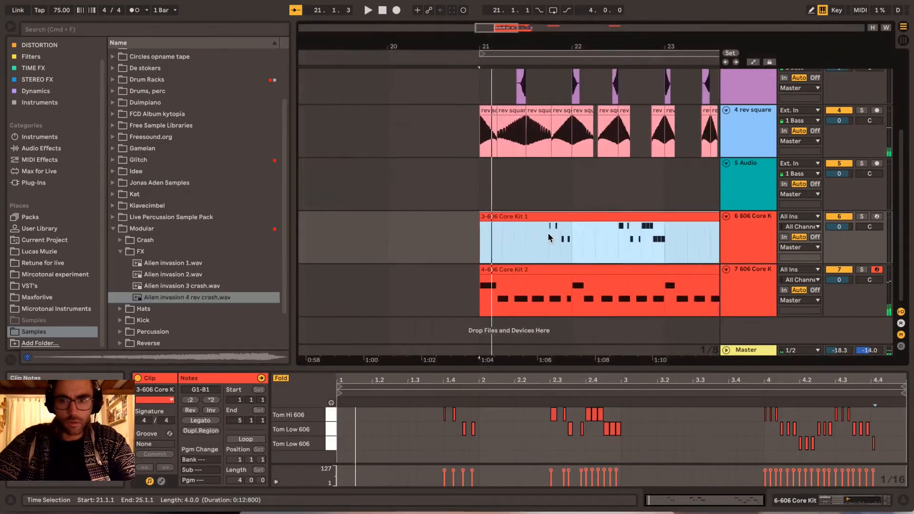
scroll(547, 232, "right", 5)
scroll(548, 232, "up", 5)
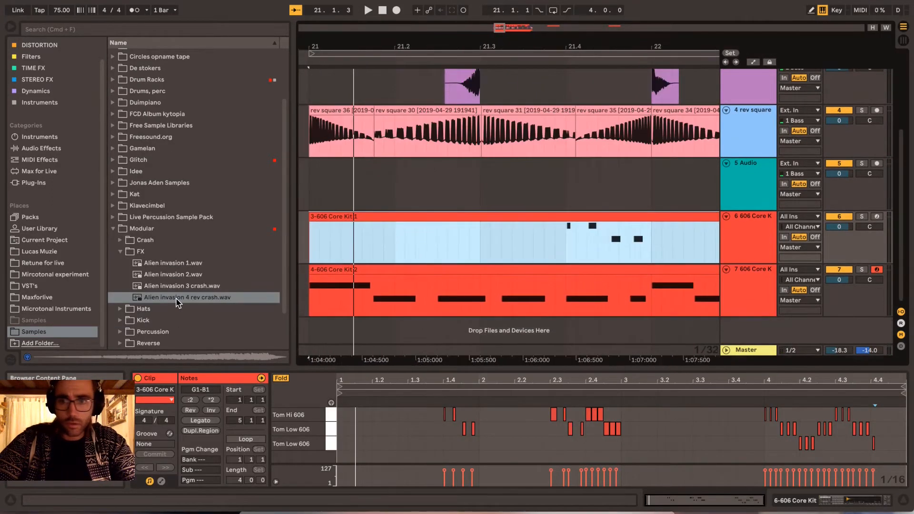
left_click_drag(179, 298, 341, 190)
- Lower the Utility gain on the Alien invasion track to -21.5 dB
left_click(746, 184)
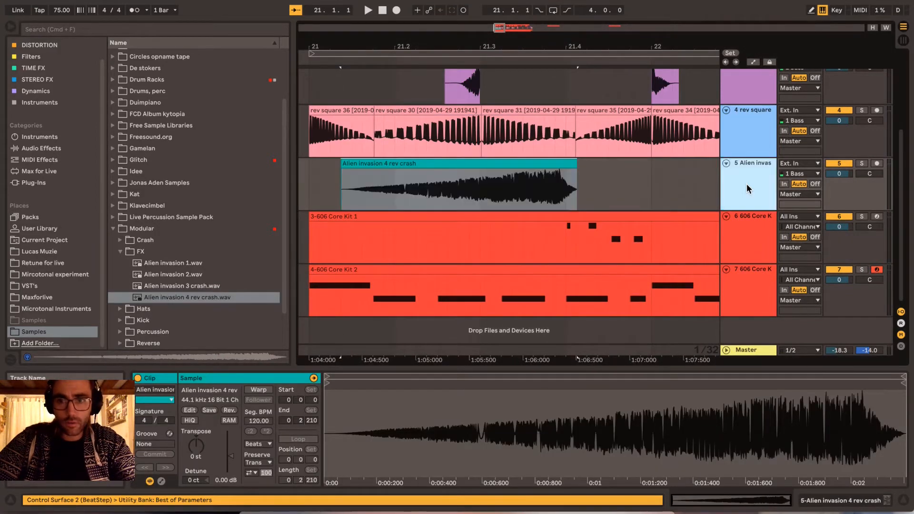
key("shift+Tab")
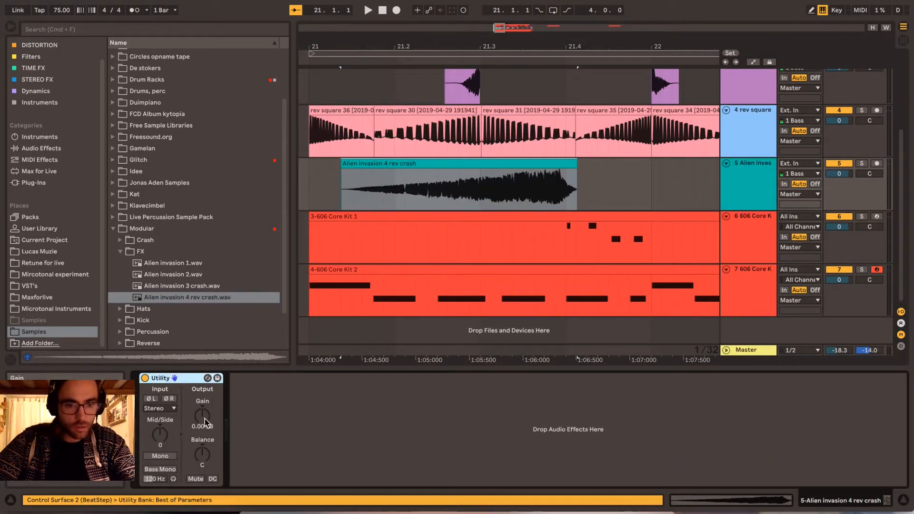
left_click_drag(206, 422, 205, 457)
left_click_drag(206, 422, 206, 424)
- Play back the Alien invasion clip and trim its end to just before beat 21.4
key("space")
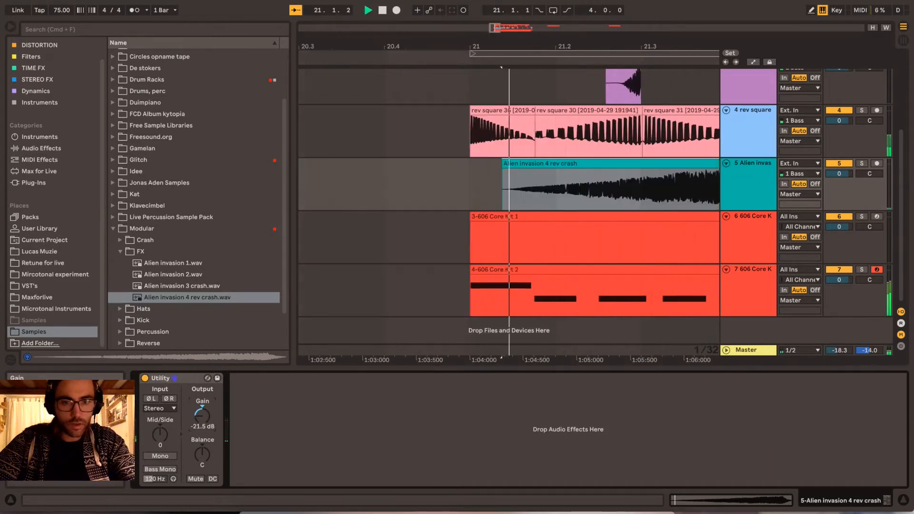
scroll(560, 227, "right", 2)
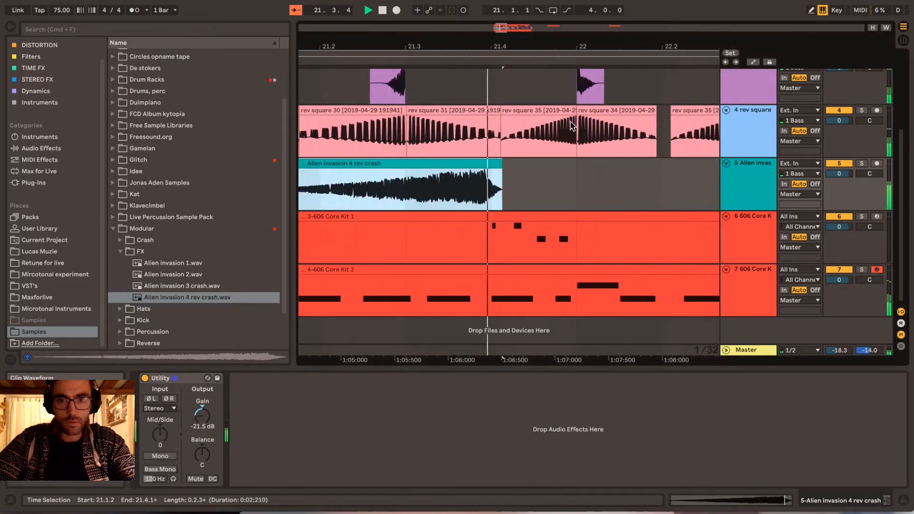
key("space")
left_click_drag(504, 169, 486, 167)
left_click_drag(490, 46, 425, 28)
- Add an EQ Eight after the Utility on the Alien invasion track
left_click(763, 199)
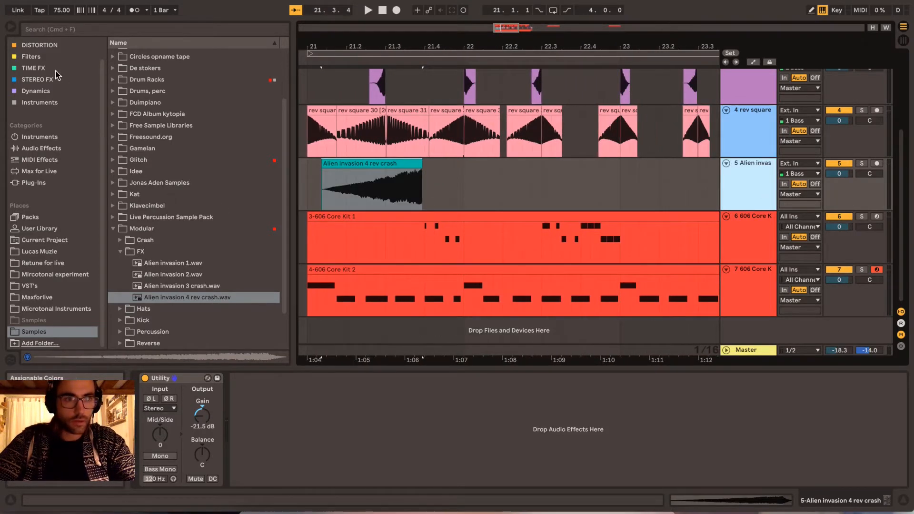
key("shift+Tab")
left_click(47, 149)
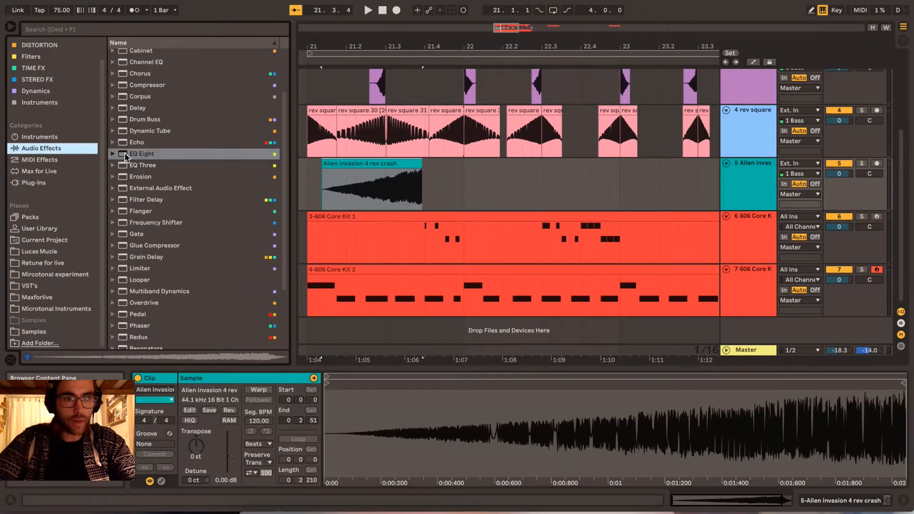
left_click_drag(126, 156, 353, 187)
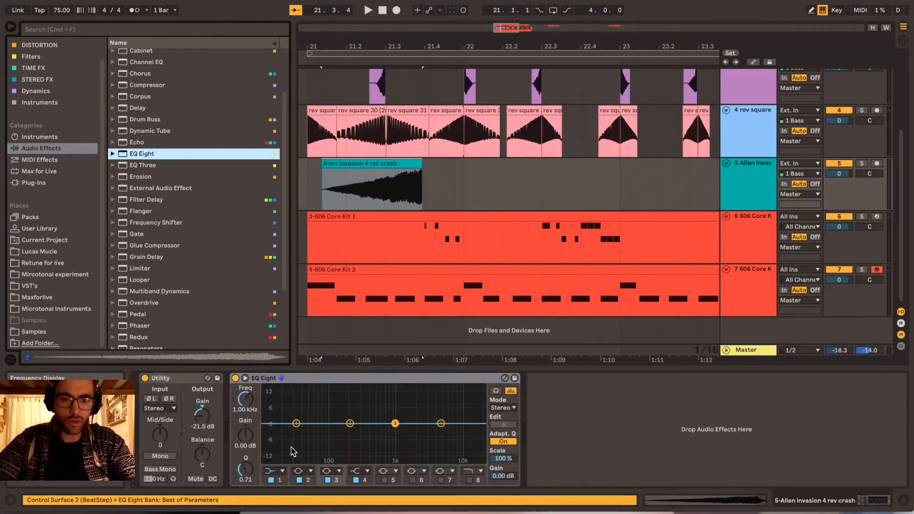
- Set band 1 of the Alien invasion track's EQ Eight to a low-cut filter and raise its cutoff frequency
left_click(281, 471)
left_click(282, 404)
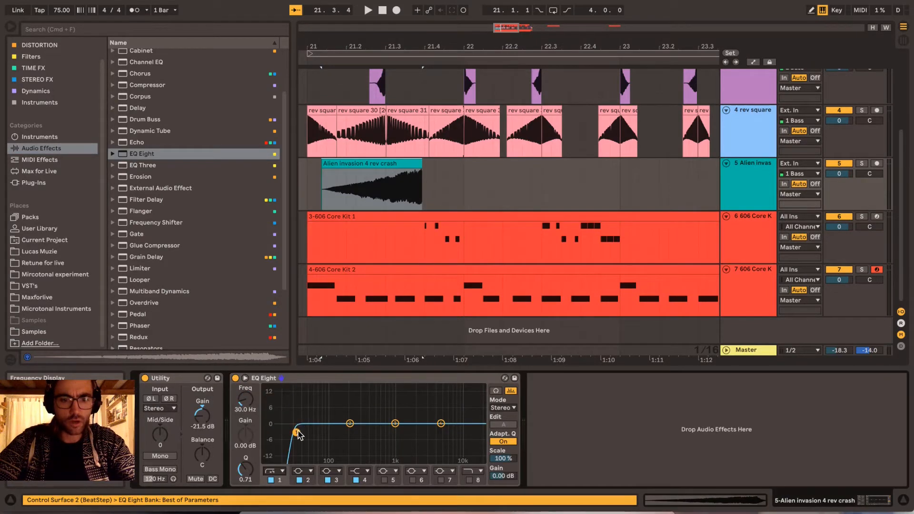
left_click_drag(297, 432, 346, 432)
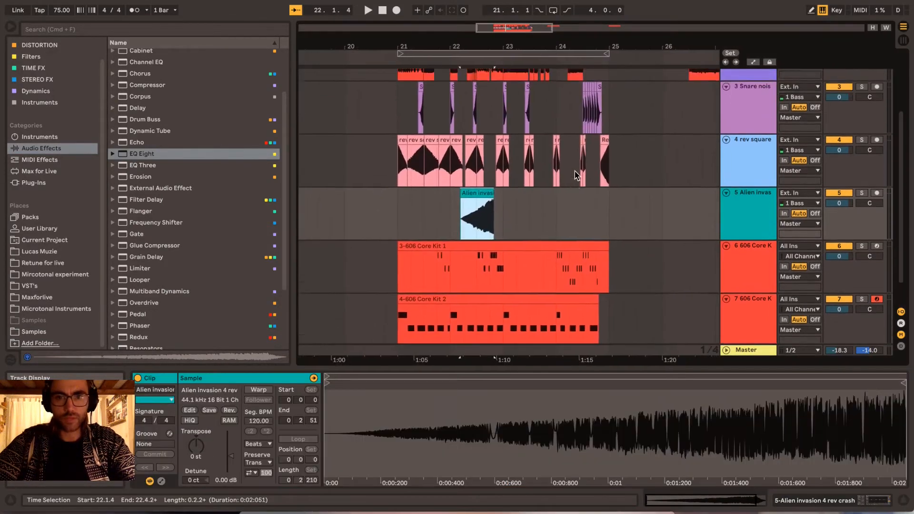
- Move the Alien invasion 4 rev crash clip to start at about 22.2.2 so it ends at bar 23
scroll(577, 176, "up", 1)
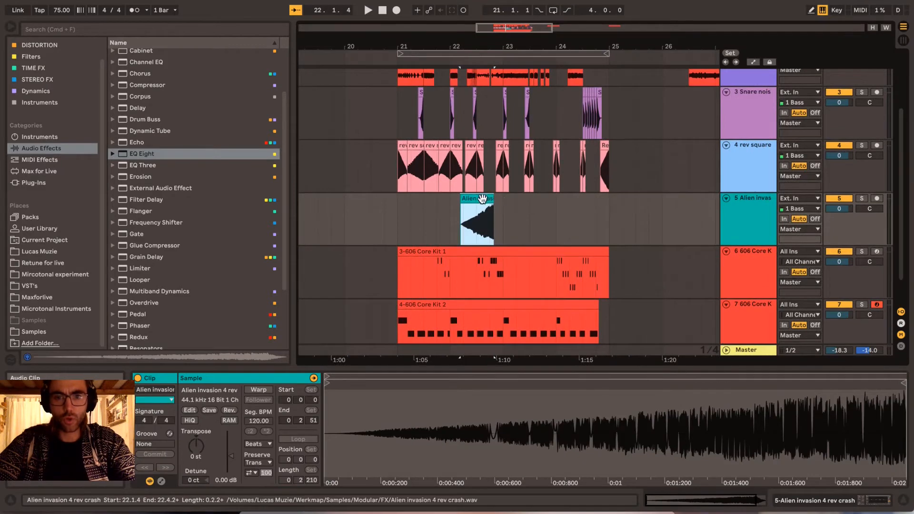
left_click_drag(482, 198, 496, 199)
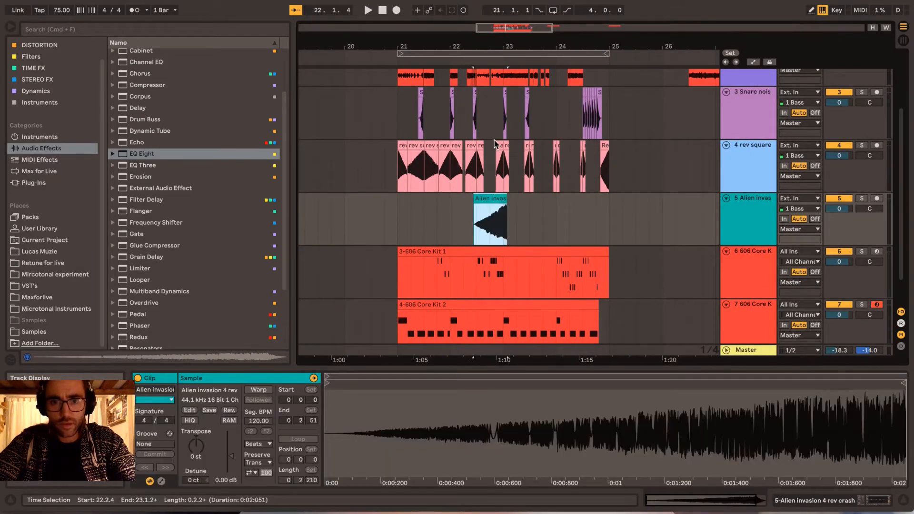
left_click_drag(504, 41, 496, 43)
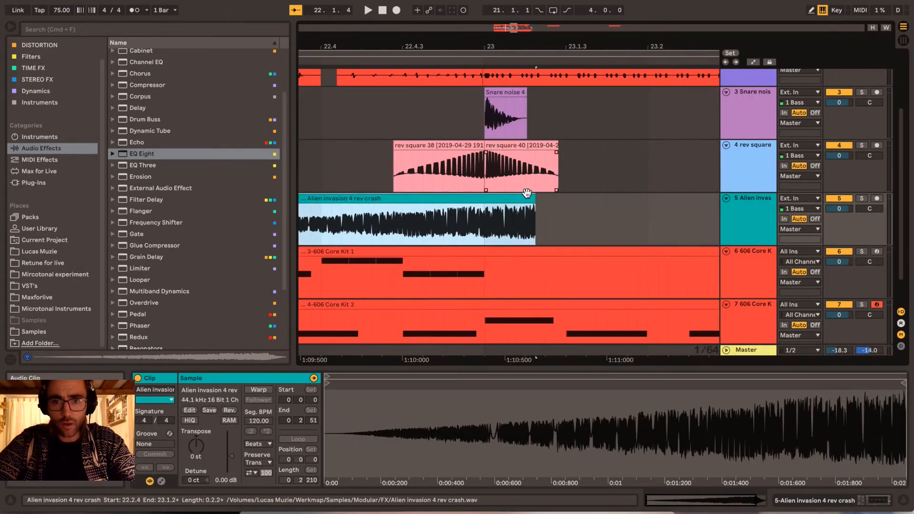
left_click_drag(523, 197, 445, 199)
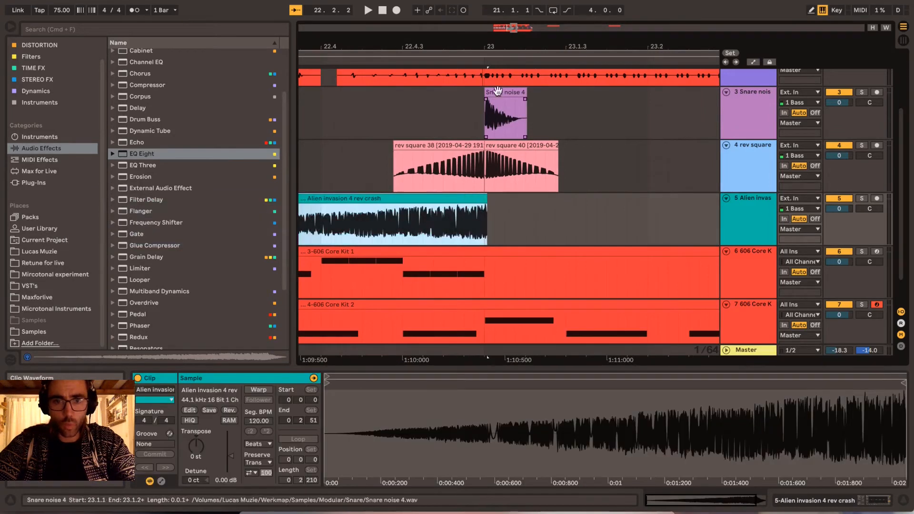
left_click_drag(498, 49, 496, 39)
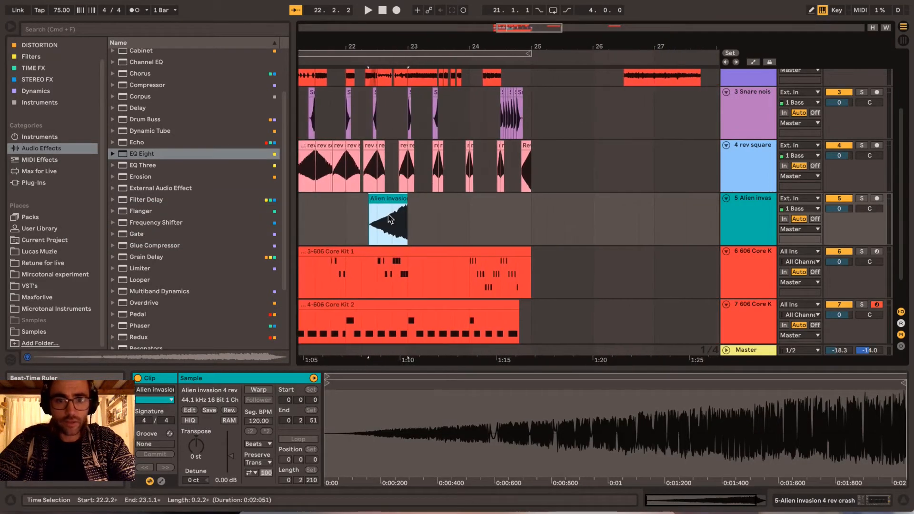
- Place Alien invasion 3 crash on the Alien invasion track, reverse it and align its end with bar 25
left_click_drag(176, 286, 478, 206)
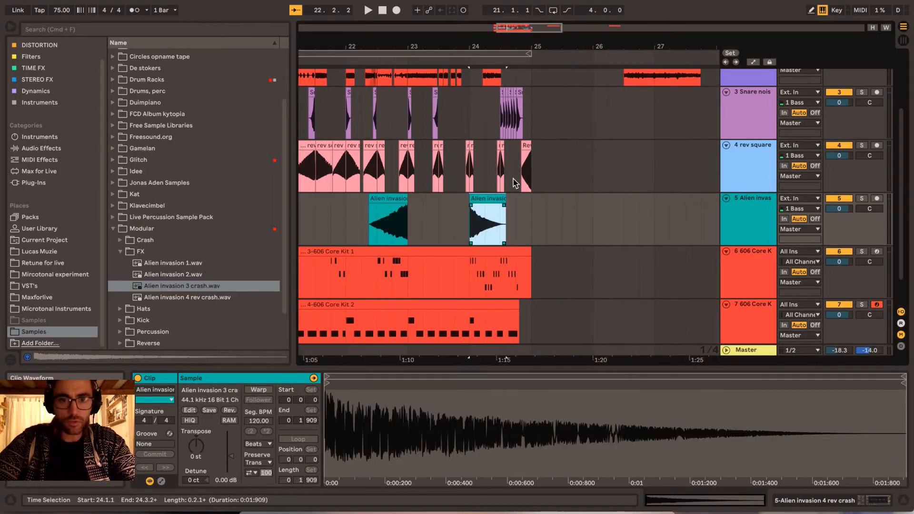
left_click(228, 410)
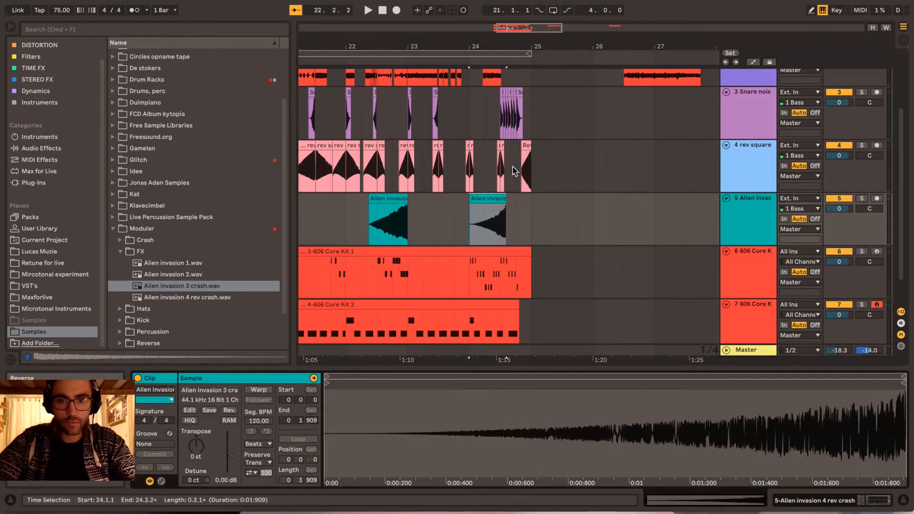
left_click_drag(486, 202, 513, 195)
left_click_drag(529, 46, 522, 45)
left_click_drag(519, 198, 522, 198)
left_click_drag(547, 46, 594, 44)
- Play back the four-bar loop from 21.1.1 to hear both Alien invasion clips in context
left_click(363, 219)
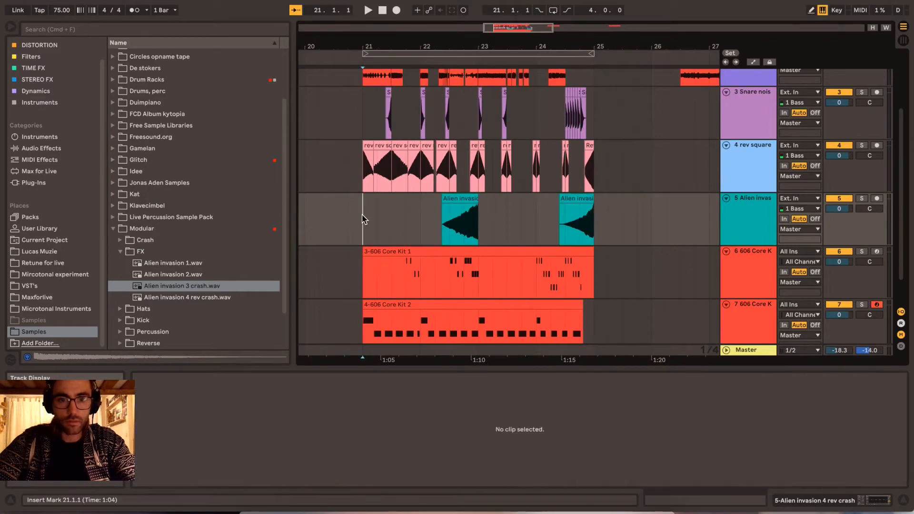
key("space")
scroll(439, 248, "right", 5)
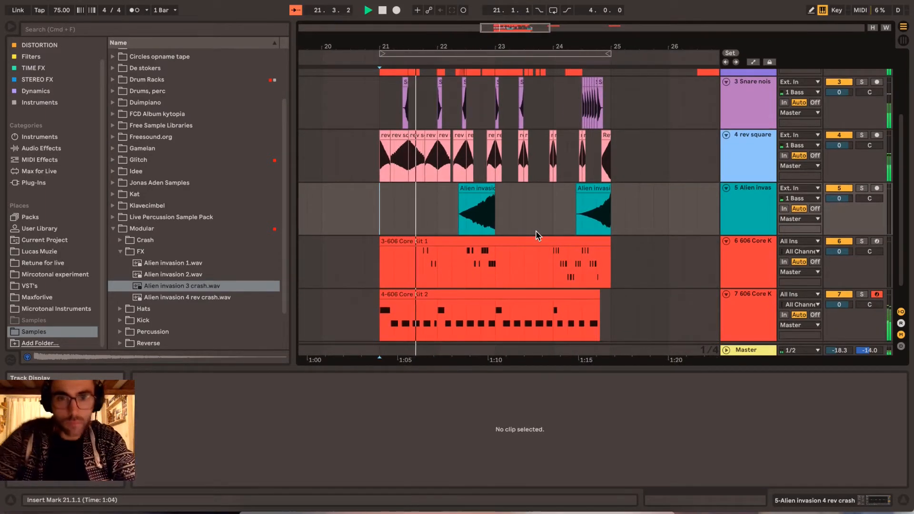
scroll(535, 234, "down", 2)
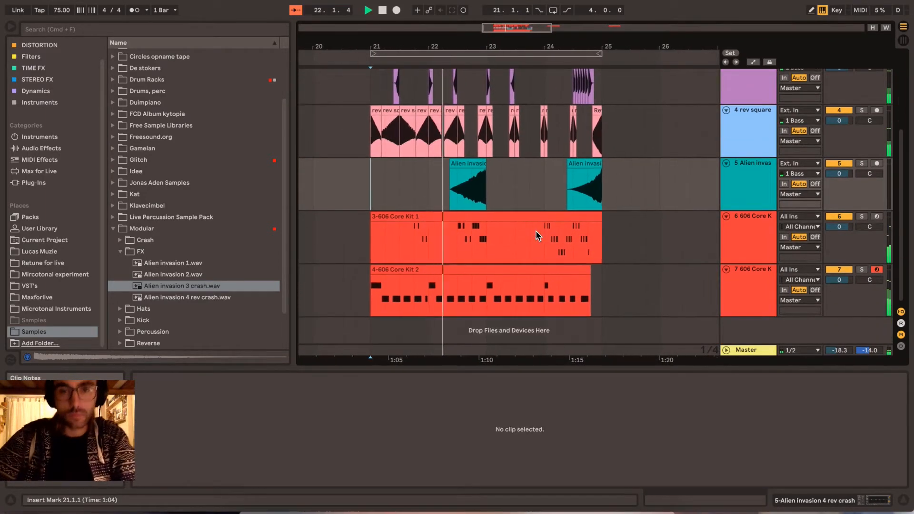
scroll(536, 235, "right", 1)
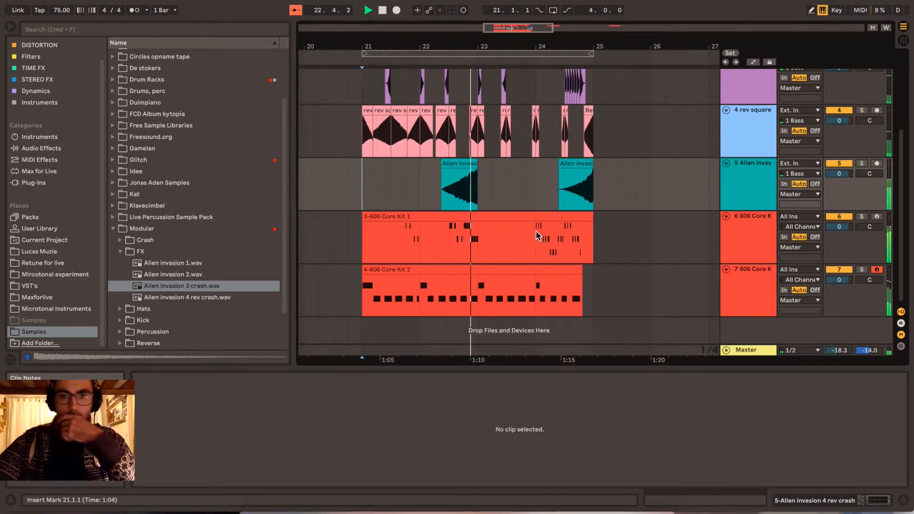
scroll(536, 234, "right", 3)
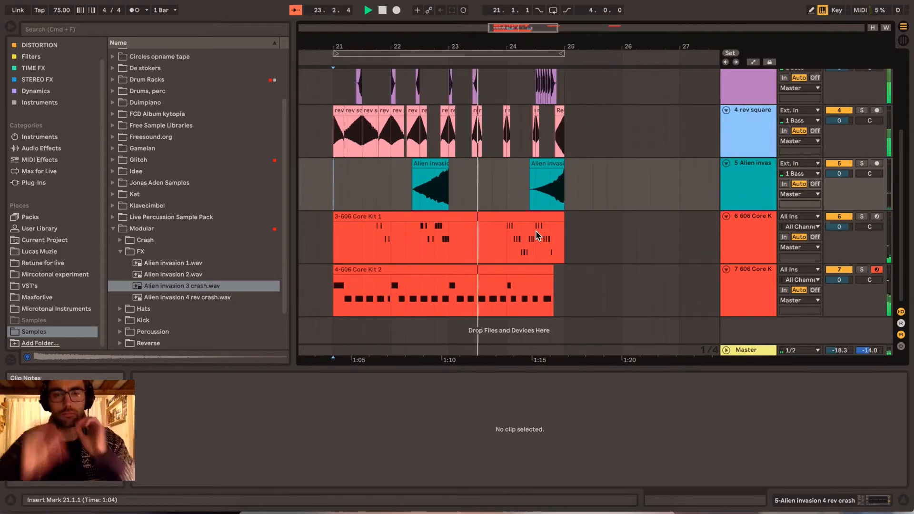
scroll(606, 199, "left", 1)
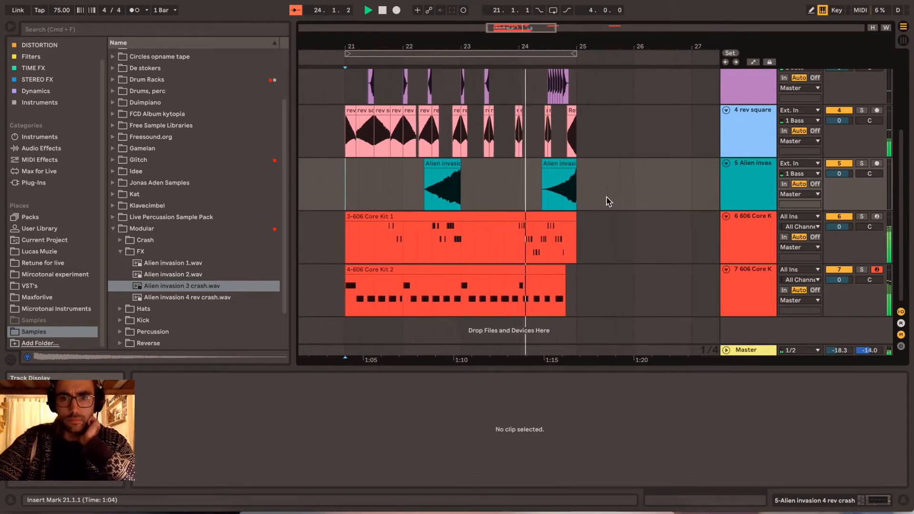
scroll(619, 201, "left", 2)
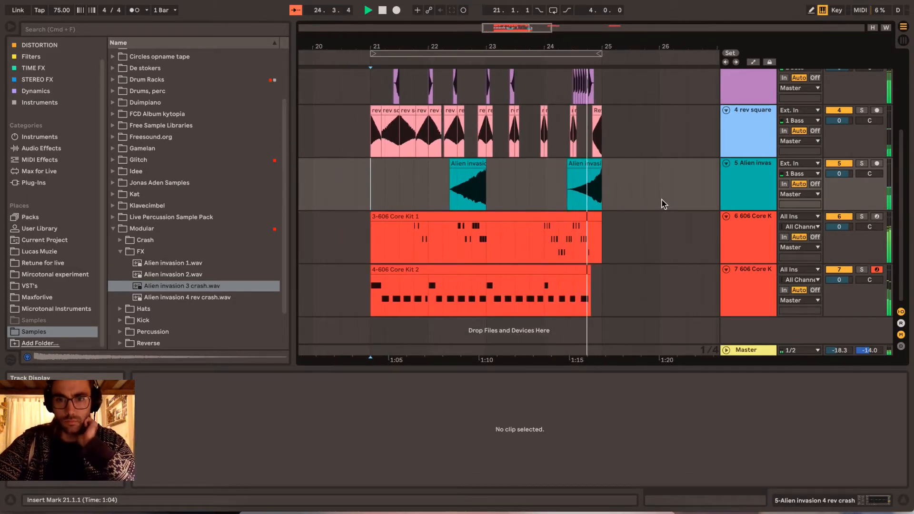
key("space")
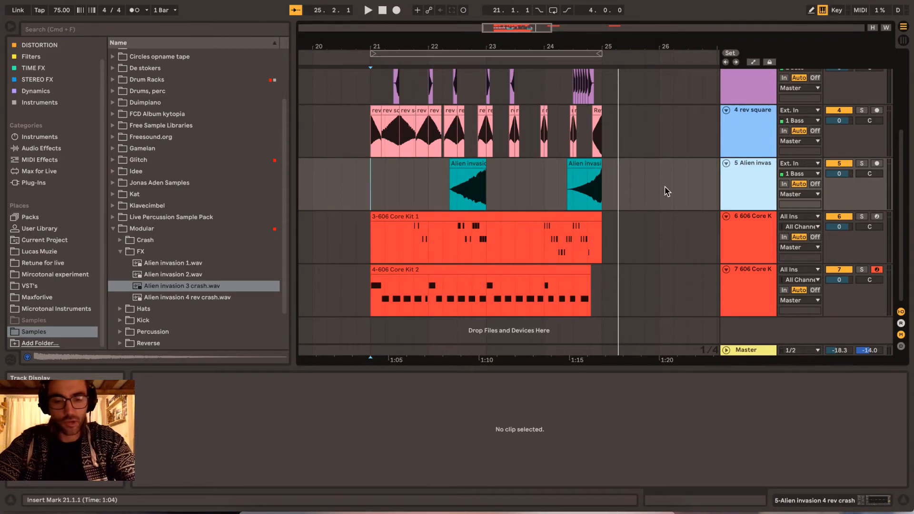
- Insert an audio track below the Alien invasion track and place the Glitches & Samples recording on it at 21.2.1
key("super+t")
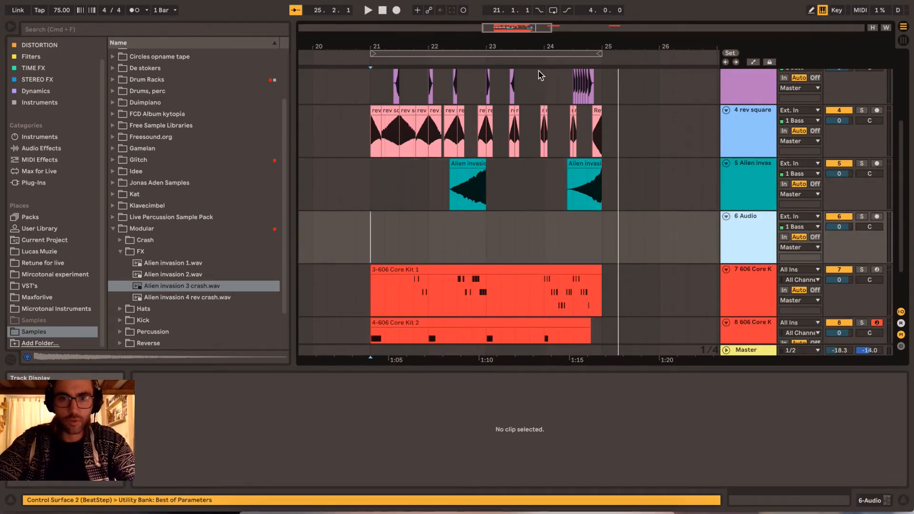
left_click_drag(476, 35, 482, 49)
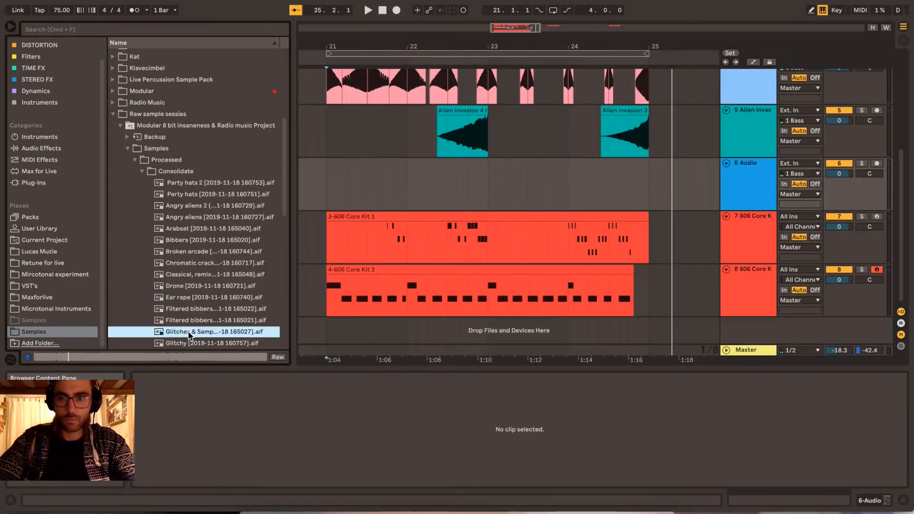
left_click_drag(189, 336, 364, 181)
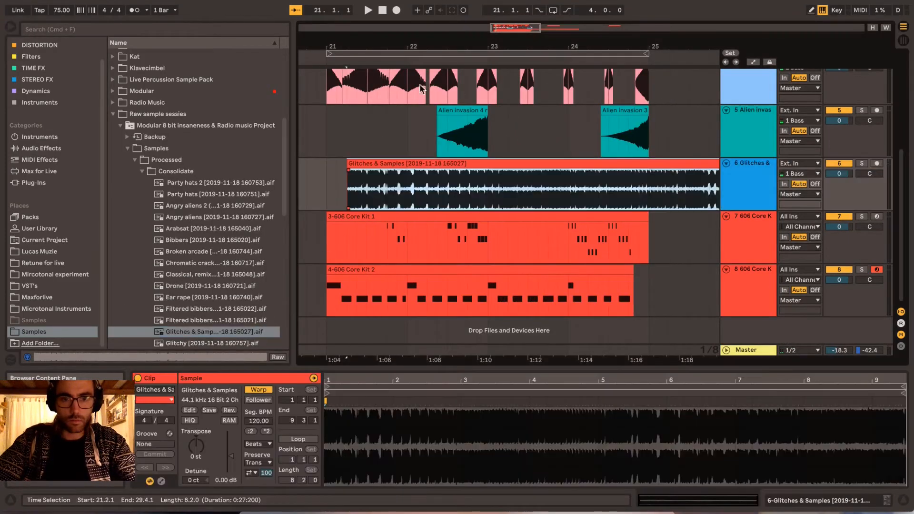
- Lower the Utility gain on the Glitches & Samples track to -18.9 dB
left_click(761, 188)
key("shift+Tab")
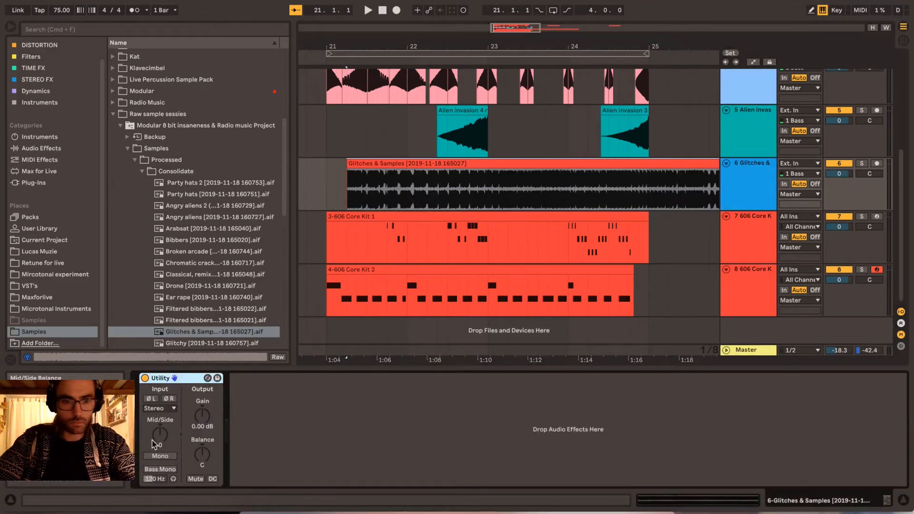
left_click_drag(202, 418, 202, 431)
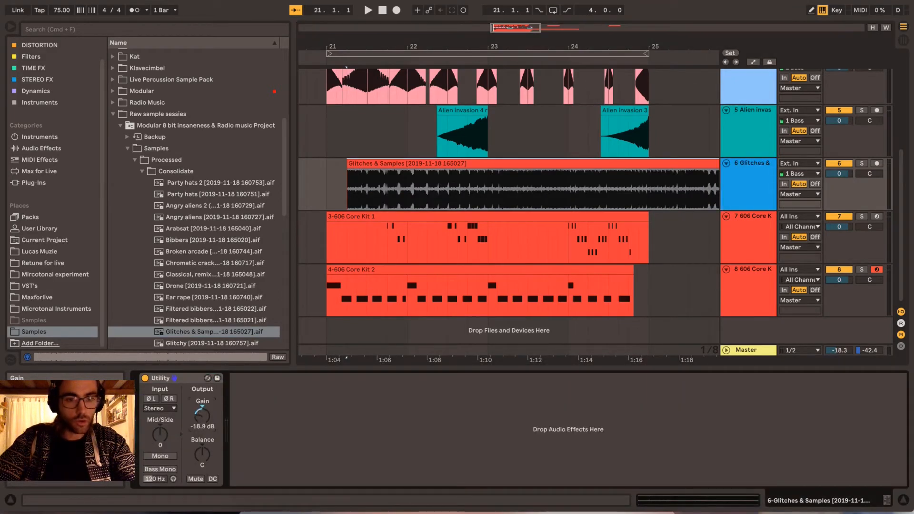
left_click(772, 183)
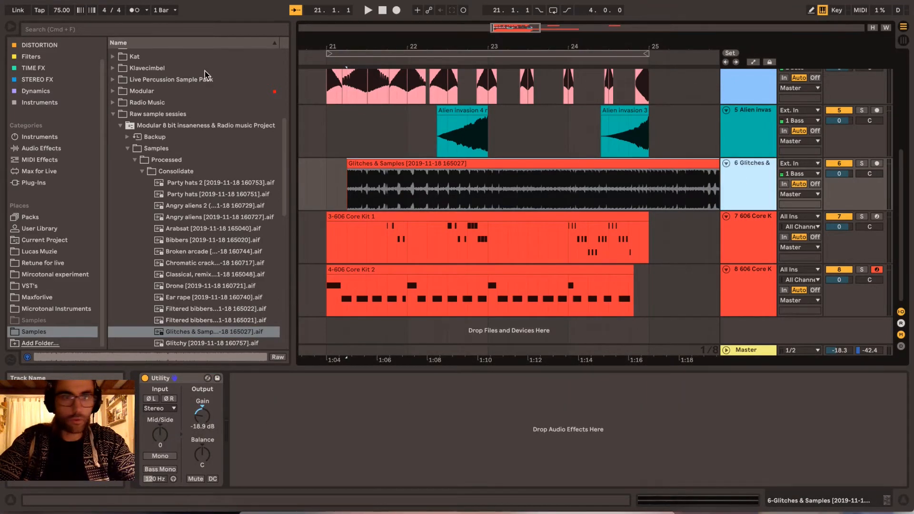
- Add an EQ Eight after the Utility on the Glitches & Samples track with band 1 as a low-cut at 97.9 Hz
key("shift+Tab")
key("shift+Tab")
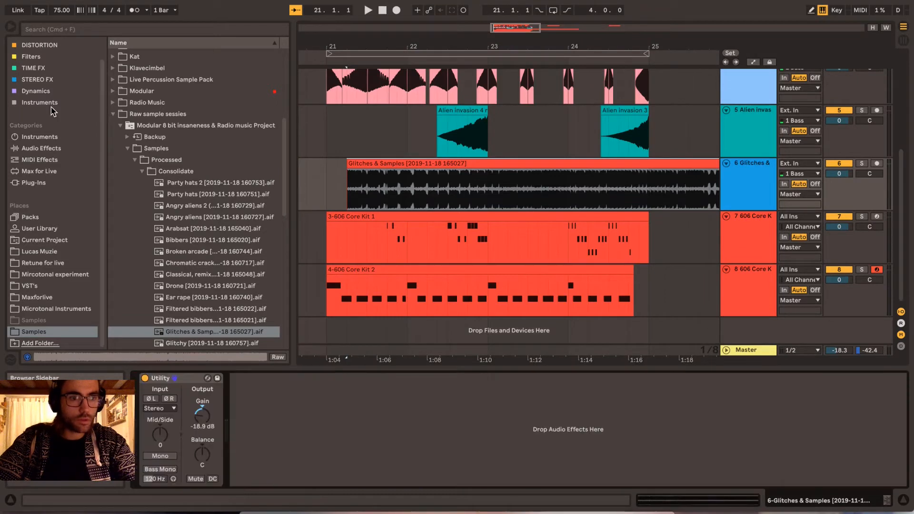
left_click(41, 148)
left_click(158, 154)
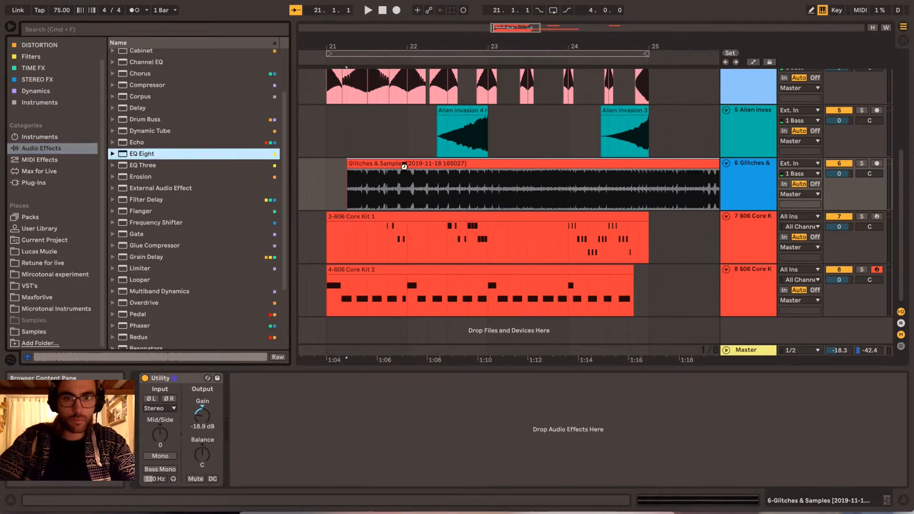
left_click_drag(405, 166, 323, 456)
left_click(270, 472)
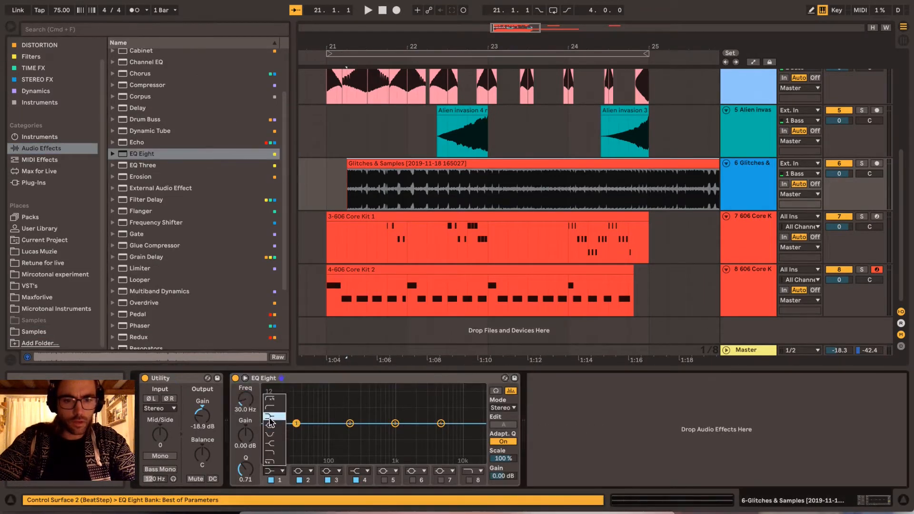
left_click(270, 401)
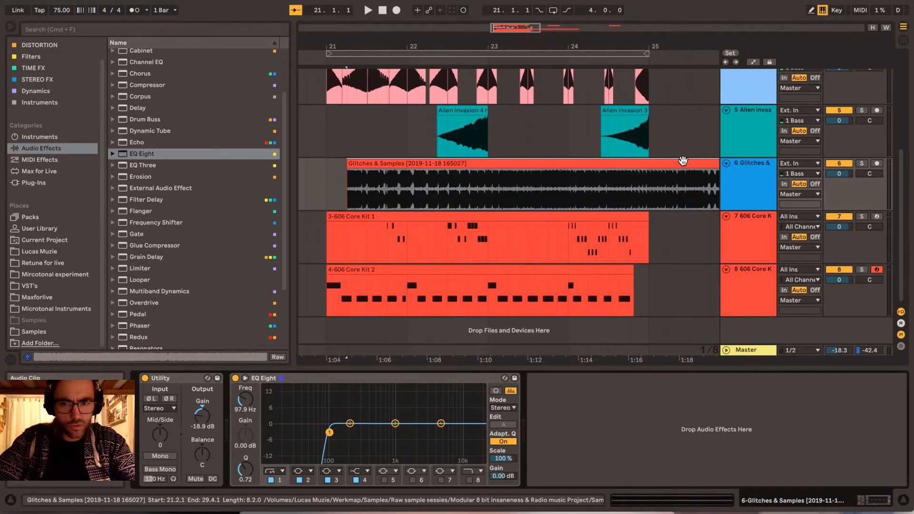
- Move the Glitches & Samples clip to start at 21.1.1 and trim its end to 25.1.1
left_click_drag(678, 163, 661, 164)
scroll(353, 186, "down", 3)
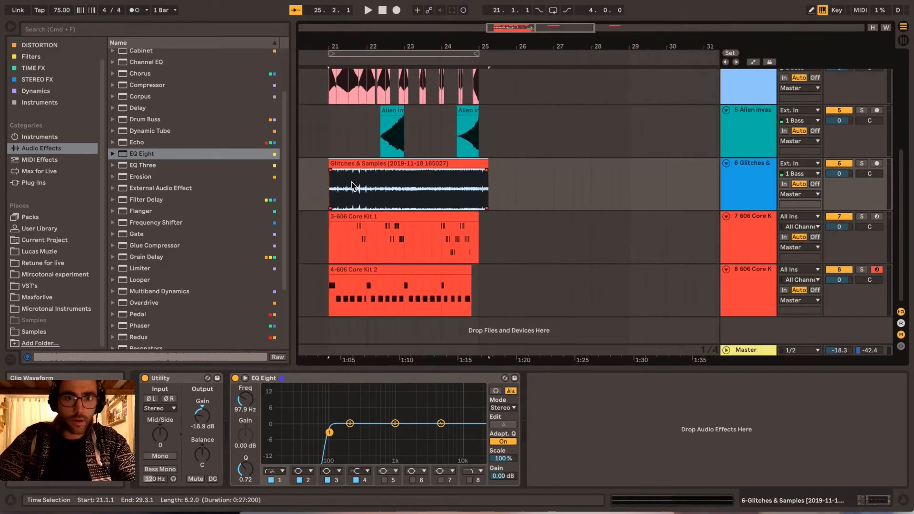
scroll(353, 186, "left", 1)
left_click_drag(384, 47, 422, 79)
left_click_drag(622, 162, 607, 163)
left_click(746, 176)
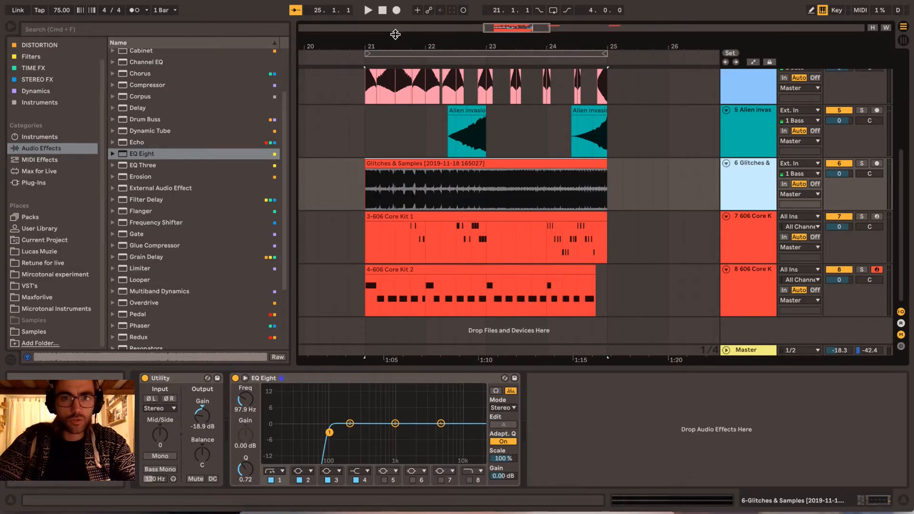
left_click_drag(397, 42, 377, 42)
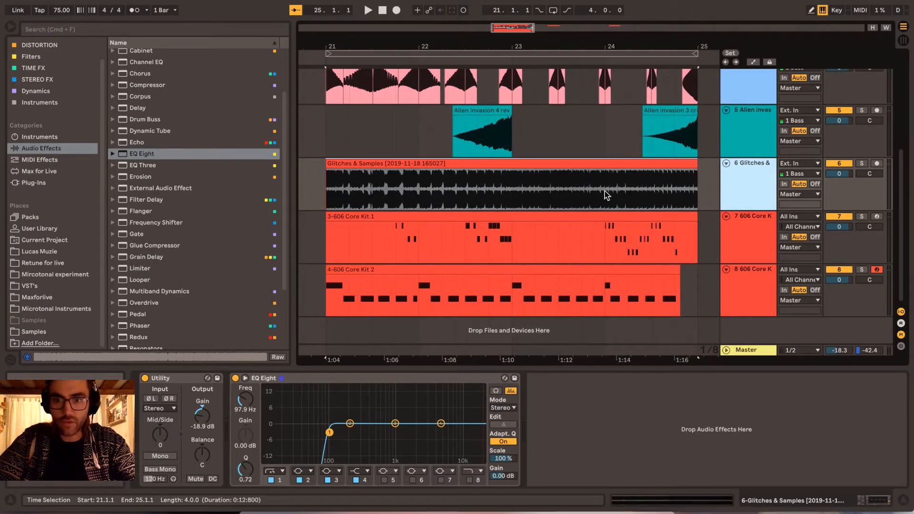
- Solo the Glitches & Samples track and play its clip from bar 21 into bar 23
left_click(860, 164)
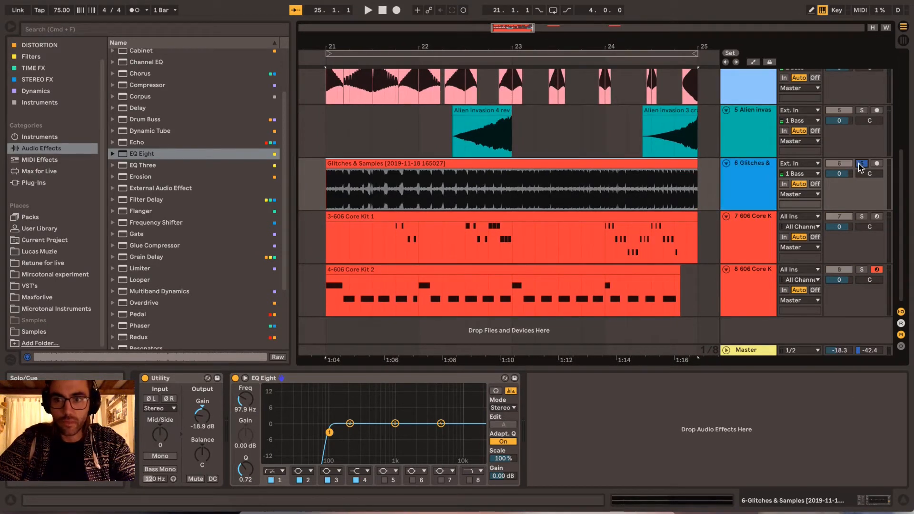
key("space")
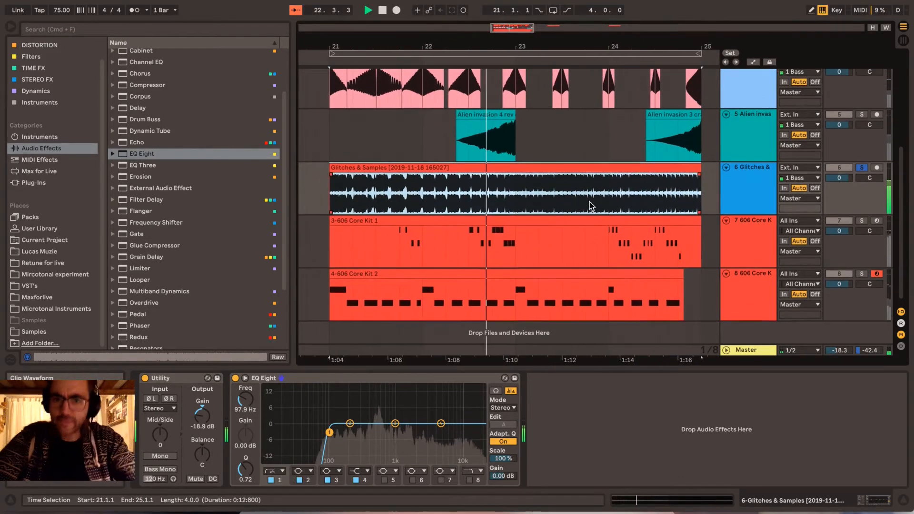
left_click(661, 170)
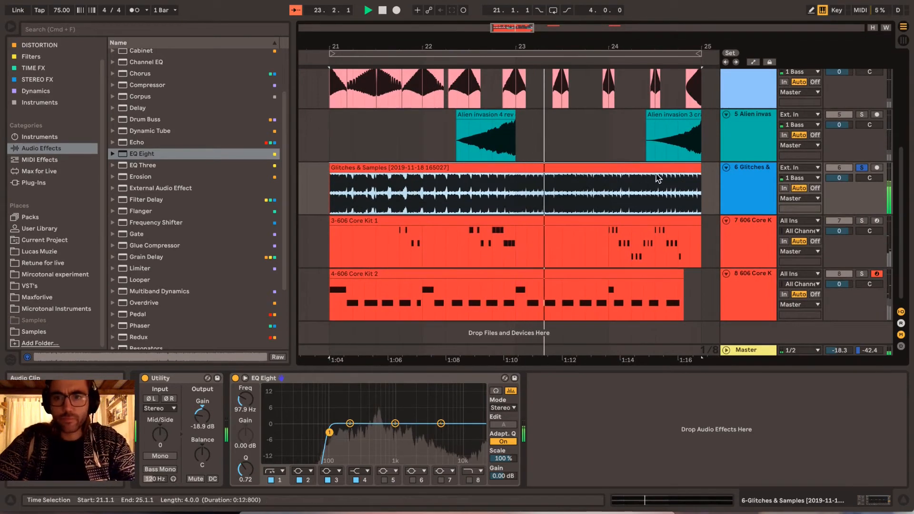
scroll(601, 195, "down", 1)
key("space")
left_click(747, 190)
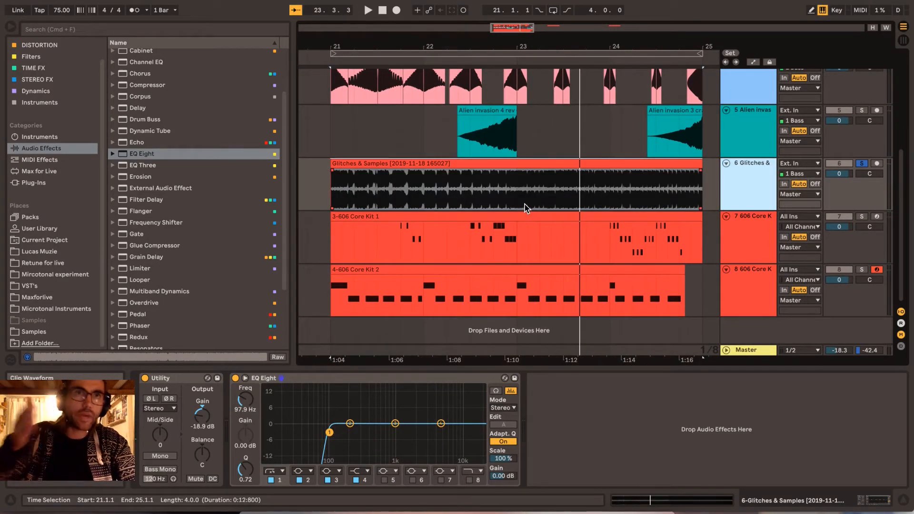
scroll(557, 212, "right", 1)
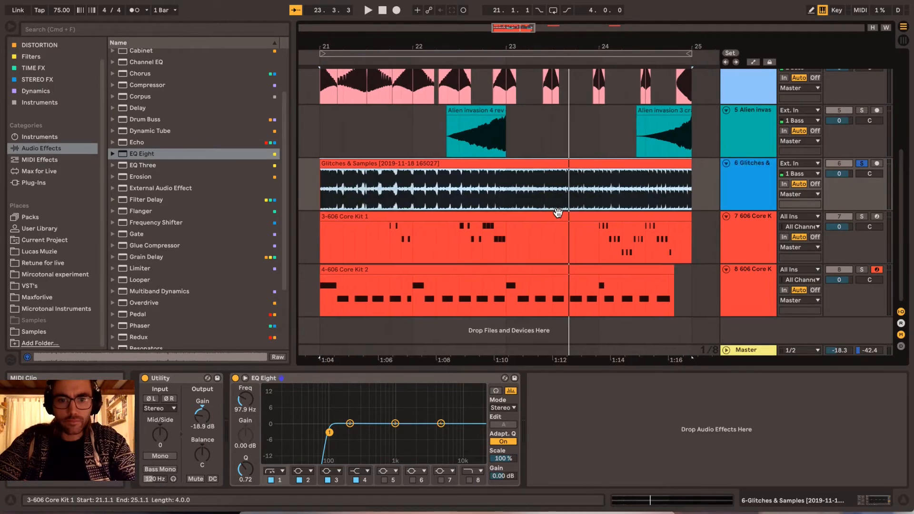
left_click(764, 165)
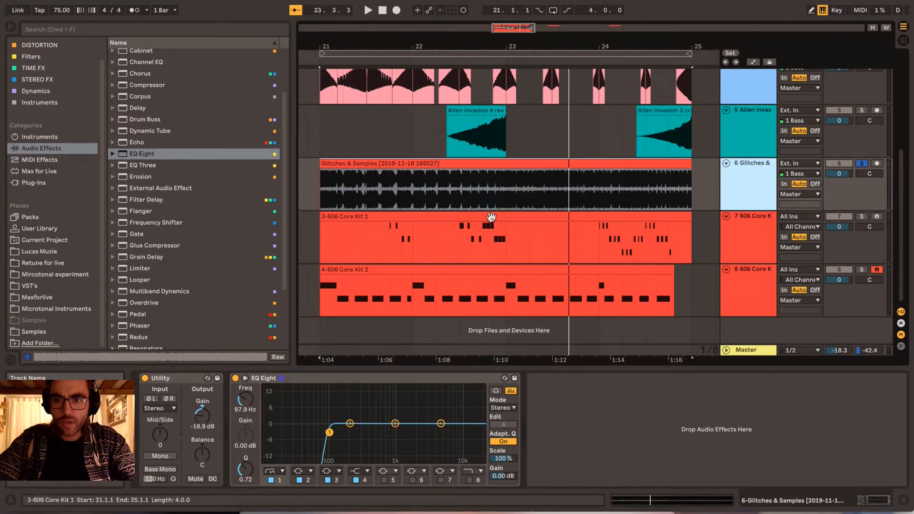
- Add a Gate after the EQ Eight on the Glitches & Samples track and enable its sidechain
scroll(172, 138, "down", 3)
left_click_drag(142, 161, 589, 408)
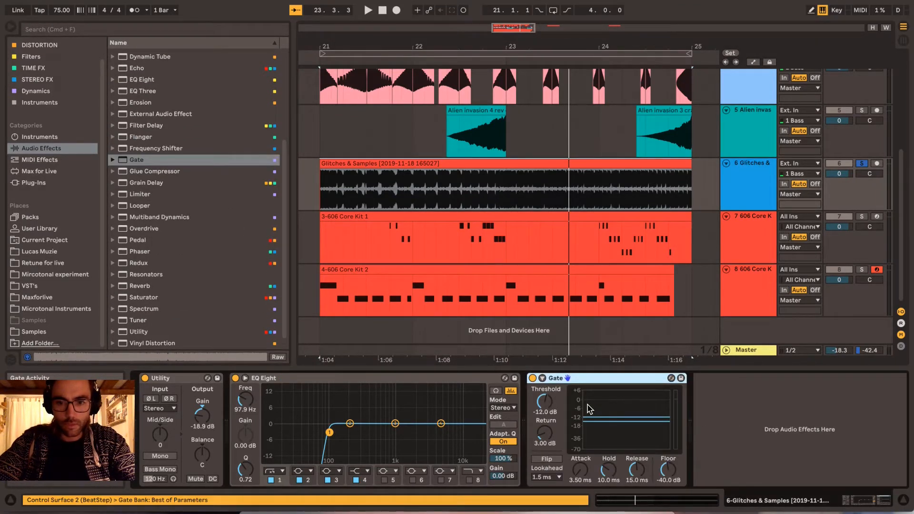
left_click(543, 378)
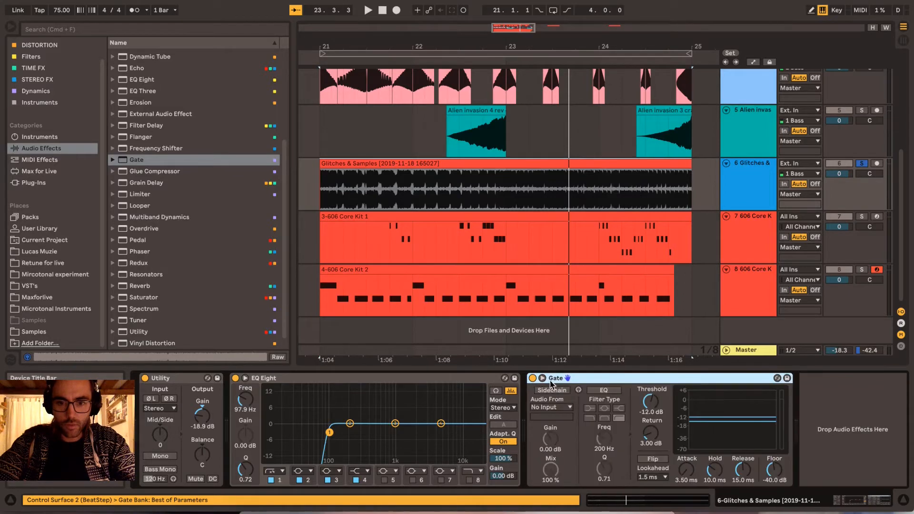
left_click(545, 390)
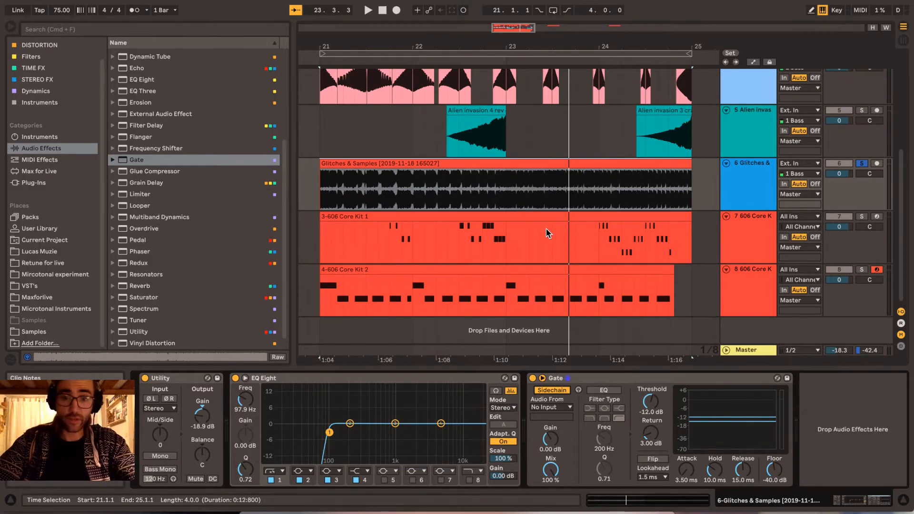
- Set the Gate's sidechain audio source to 7-606 Core Kit
scroll(548, 233, "left", 1)
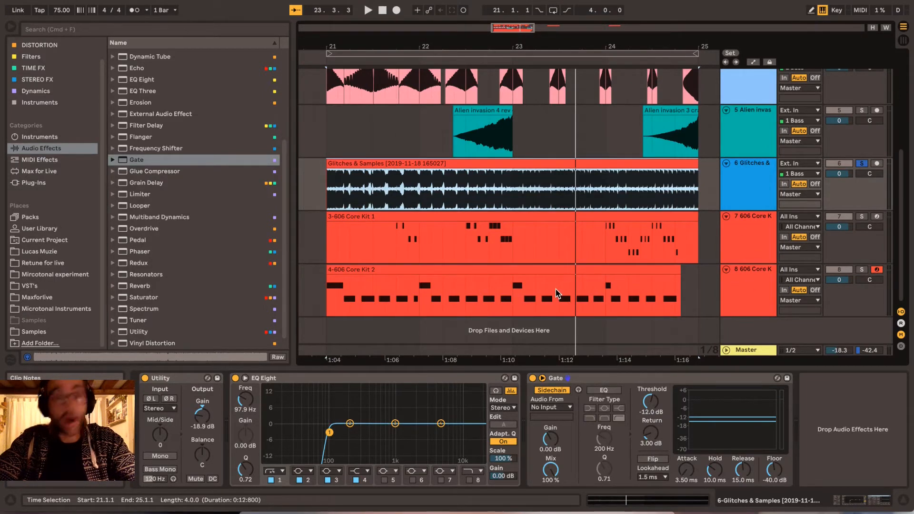
left_click(398, 239)
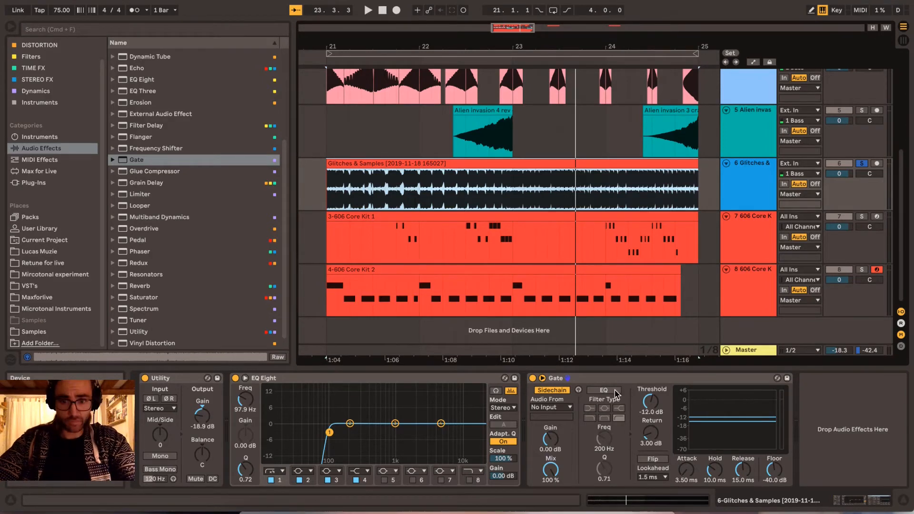
left_click(551, 407)
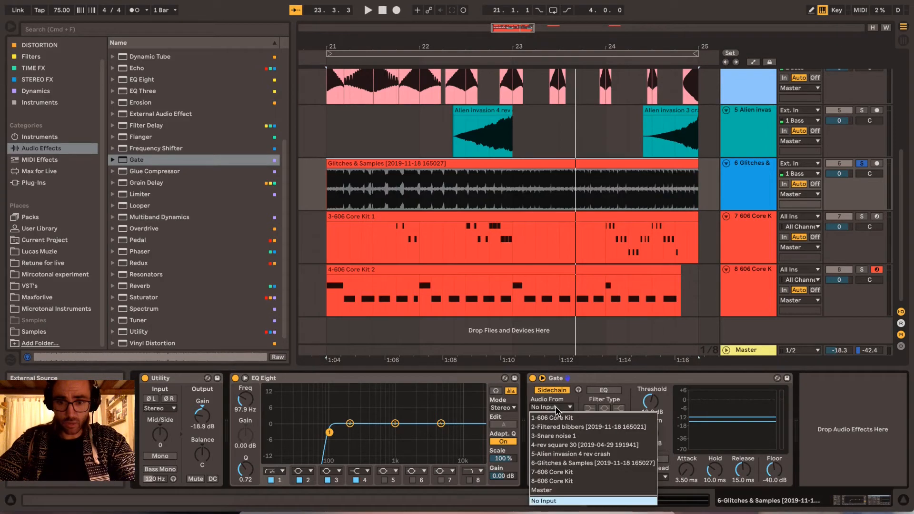
left_click(551, 472)
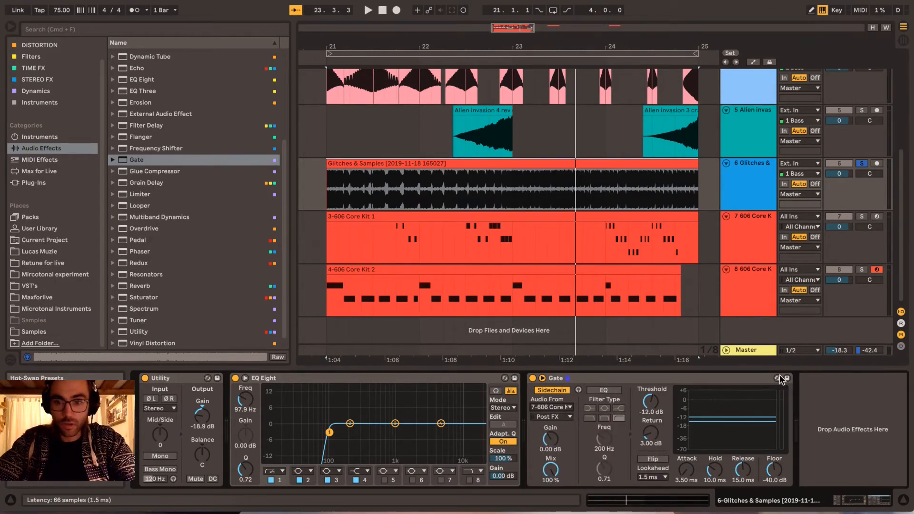
- Play the soloed Glitches & Samples track from 21.4.1 and lower the Gate's threshold to -18.1 dB
left_click(397, 231)
left_click(750, 191)
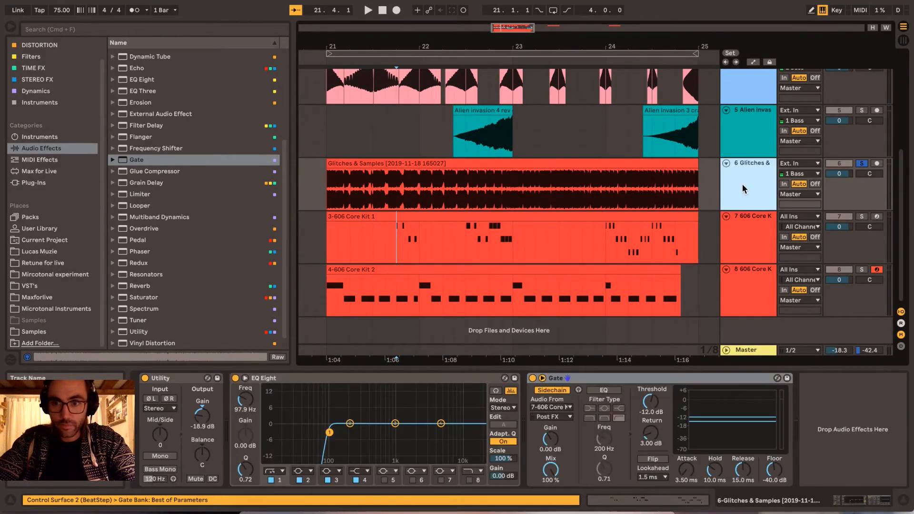
key("space")
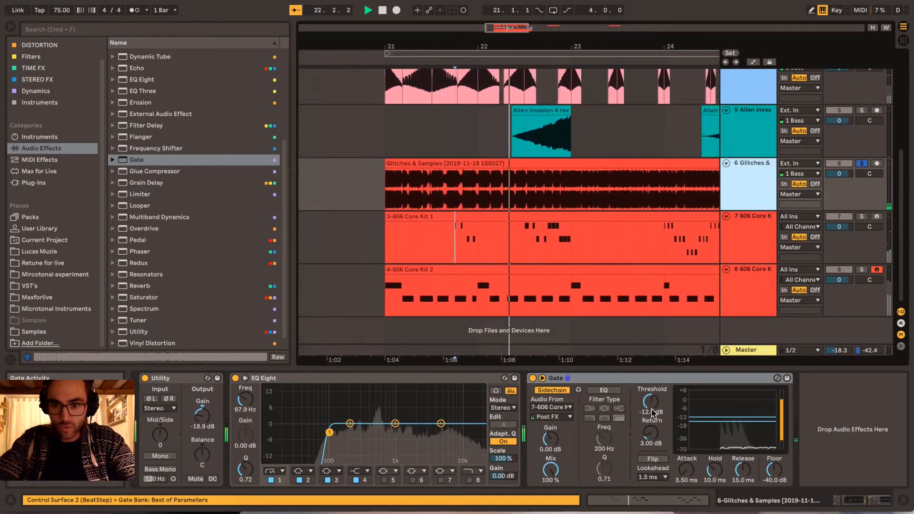
key("space")
left_click_drag(743, 421, 743, 428)
key("space")
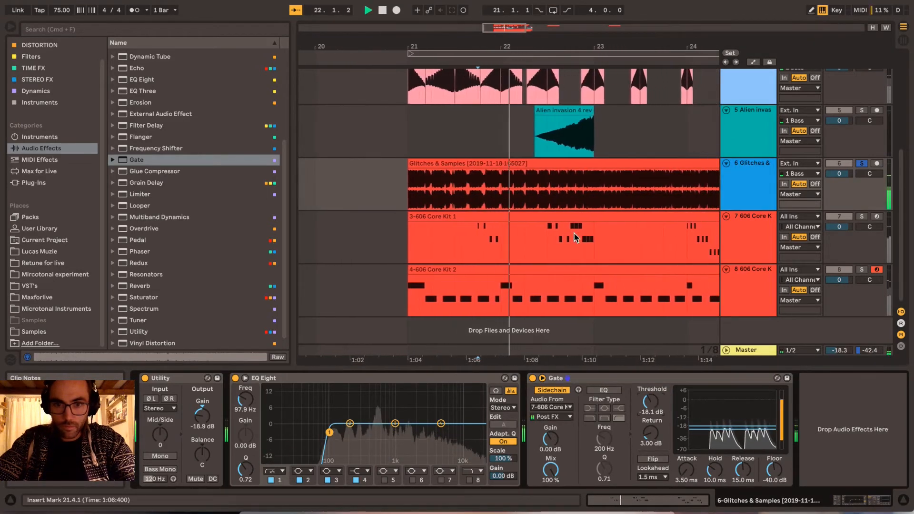
- Unsolo the Glitches & Samples track and play the full mix from 21.3.1 to bar 25
key("space")
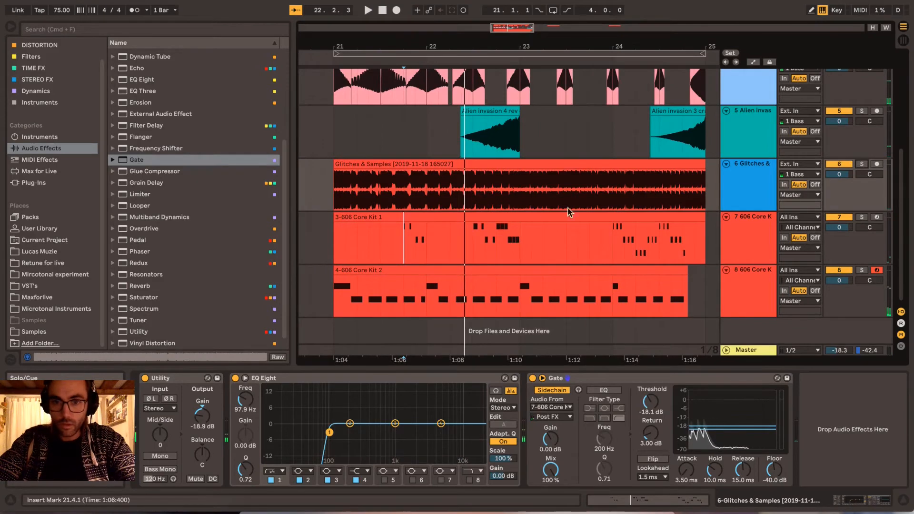
left_click(380, 246)
key("space")
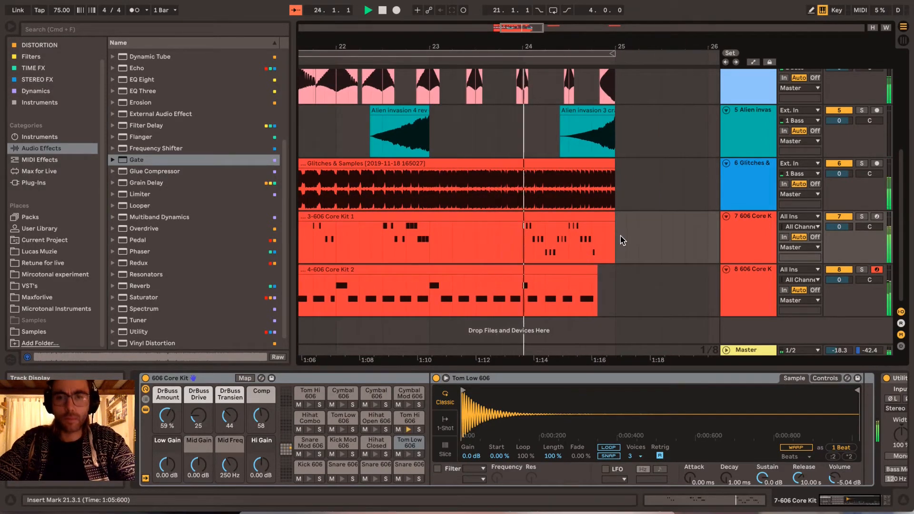
left_click(750, 187)
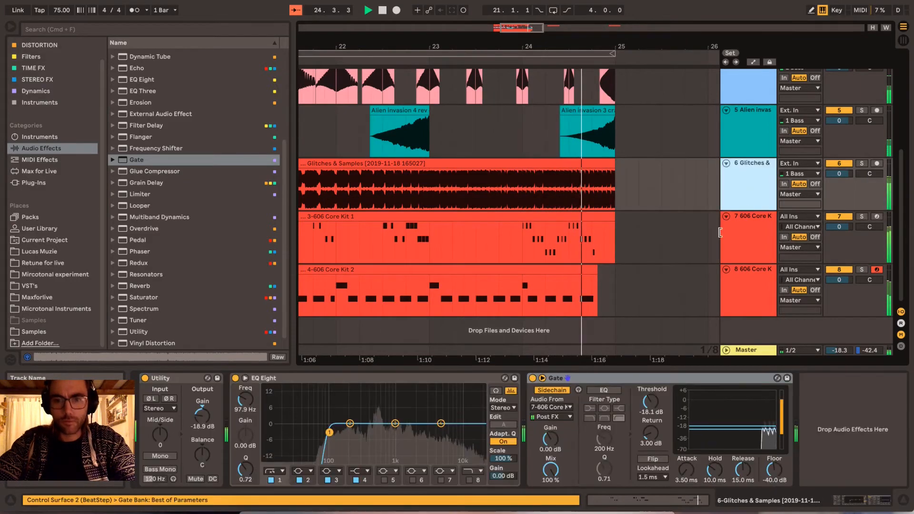
scroll(674, 240, "left", 3)
key("space")
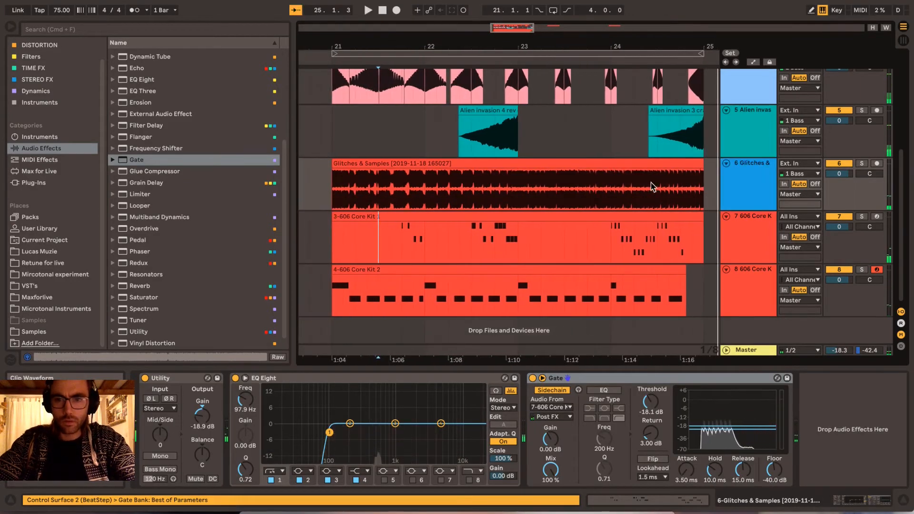
- While the loop plays from bar 21, set the Gate's release to 3.37 ms, threshold to -16.9 dB and return to 0.19 dB
left_click(643, 165)
key("space")
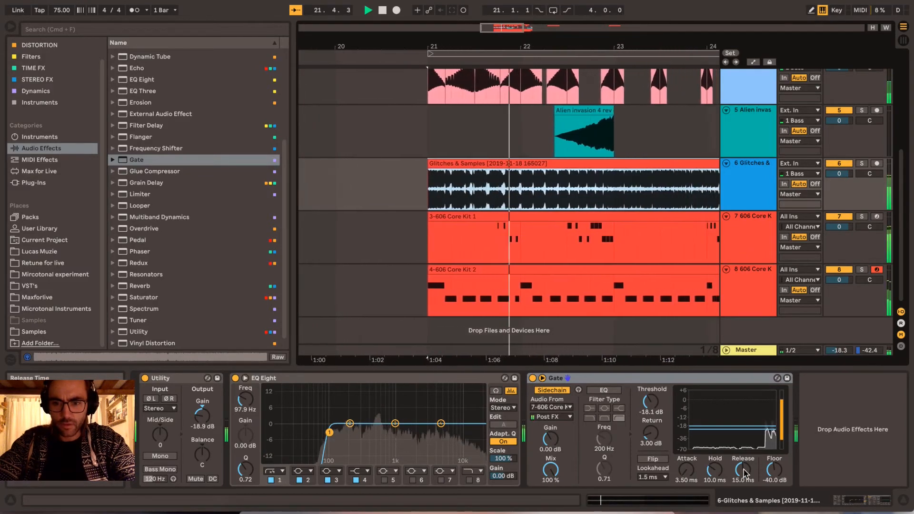
left_click_drag(743, 470, 743, 488)
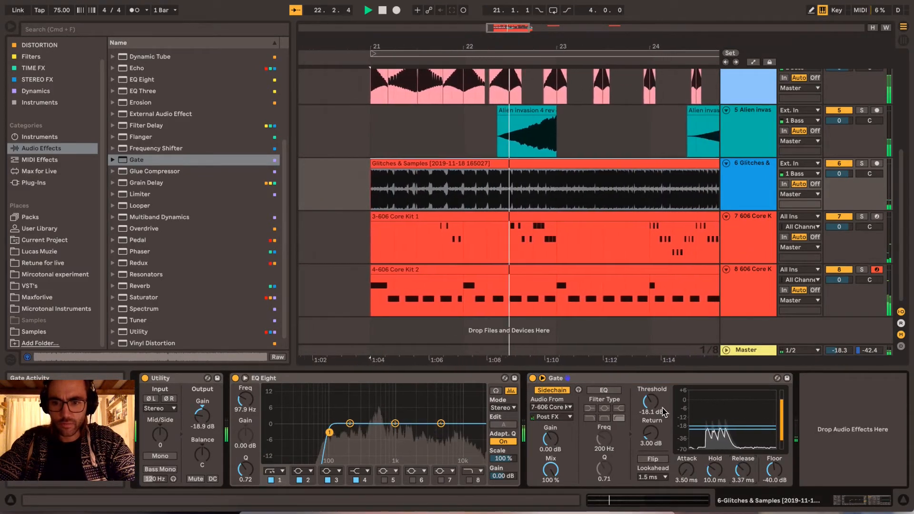
left_click_drag(650, 434, 650, 430)
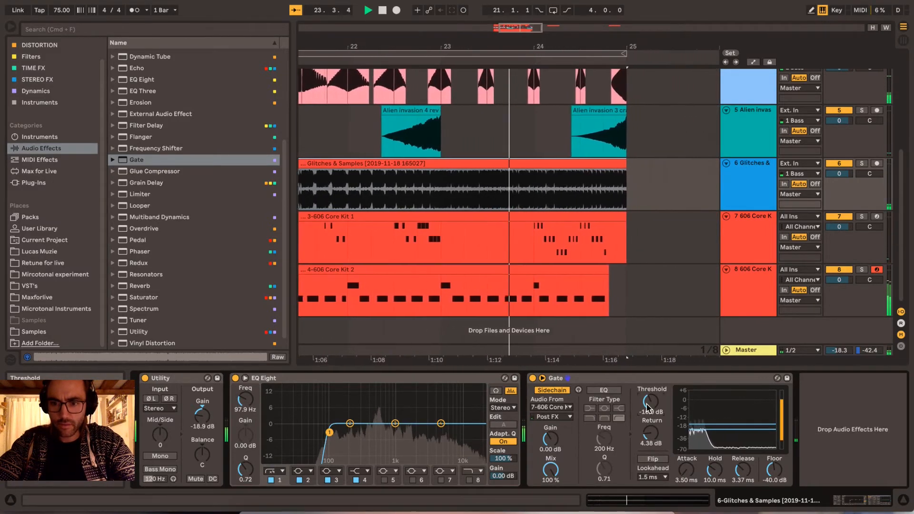
left_click_drag(650, 433, 650, 445)
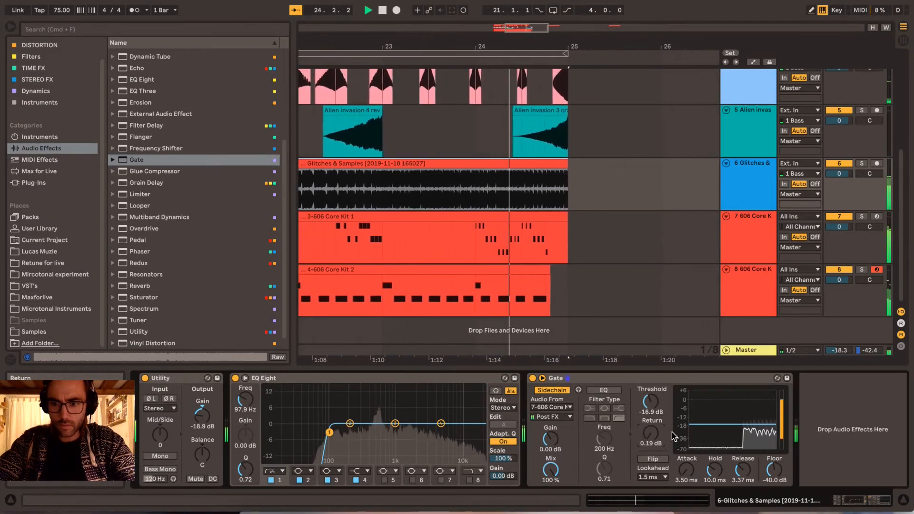
scroll(569, 249, "left", 5)
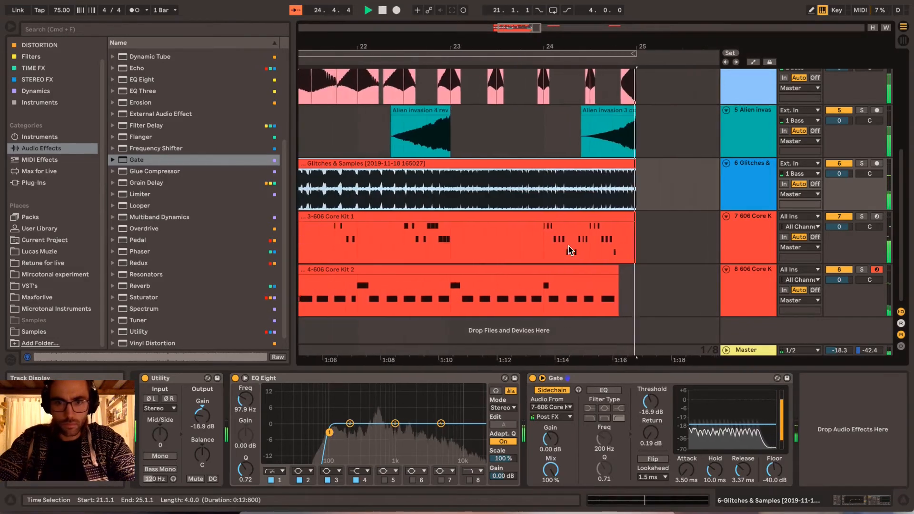
key("space")
- Switch the Gate's sidechain source to 8-606 Core Kit and lower its threshold to -29.2 dB during playback
scroll(570, 249, "left", 2)
scroll(570, 249, "right", 2)
scroll(570, 249, "left", 1)
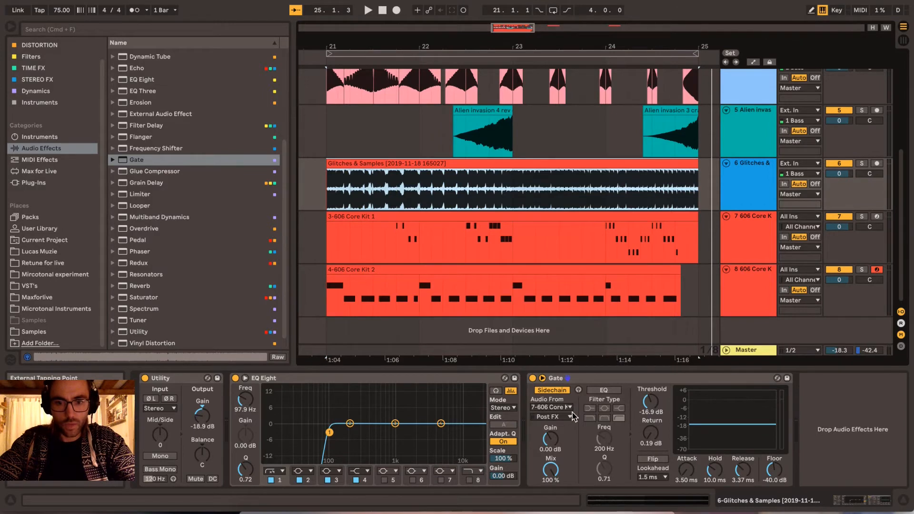
left_click(546, 408)
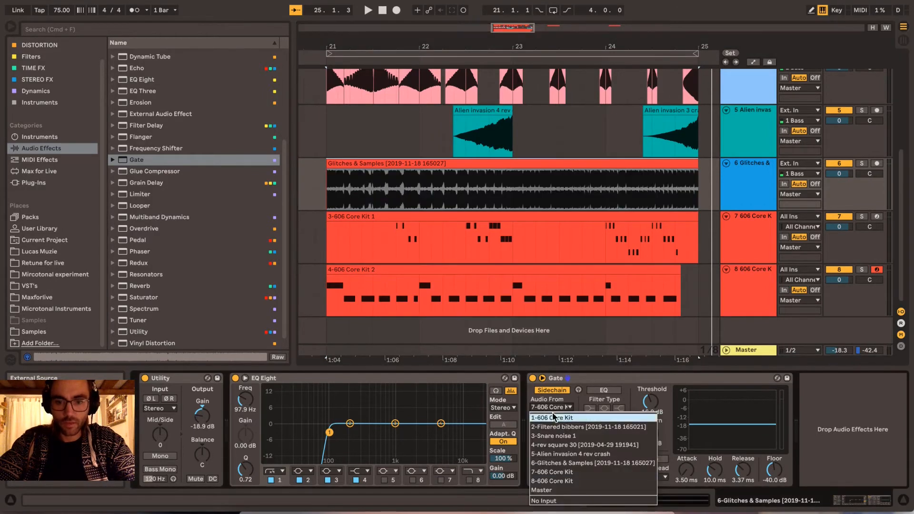
left_click(570, 482)
key("space")
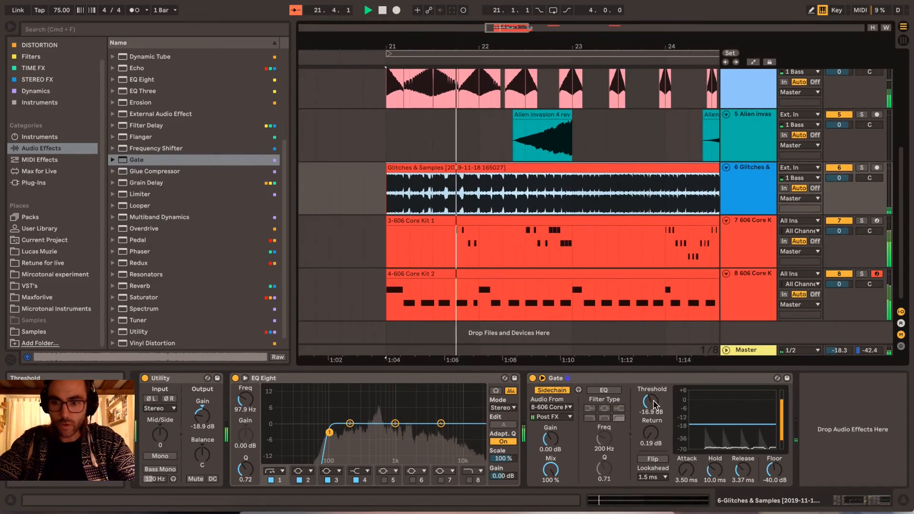
left_click_drag(652, 404, 653, 421)
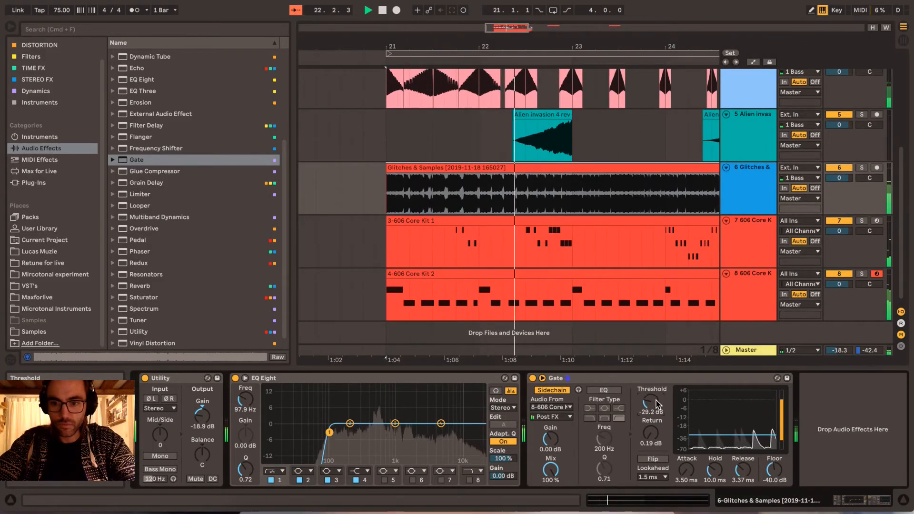
- Play the four-bar loop through and again from bar 21, auditioning the gated glitches against the other tracks
scroll(646, 252, "right", 3)
scroll(646, 253, "left", 1)
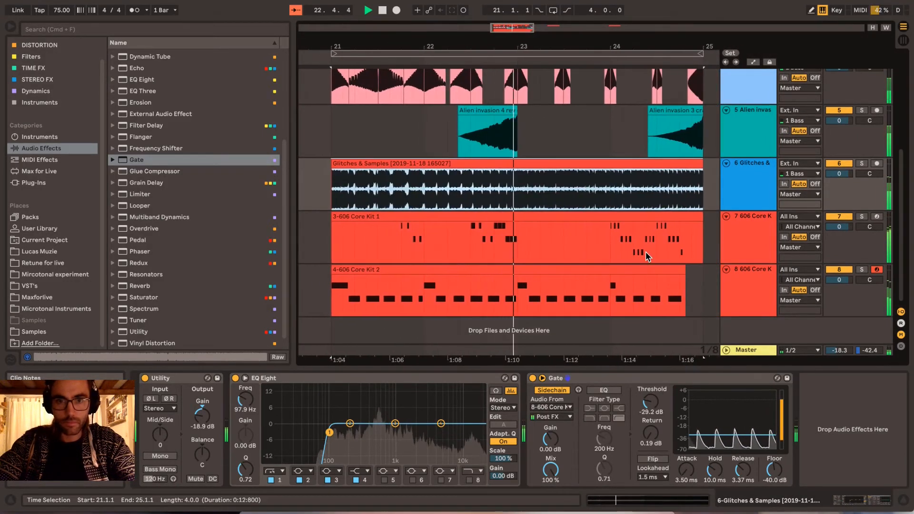
scroll(646, 253, "right", 1)
scroll(645, 252, "left", 1)
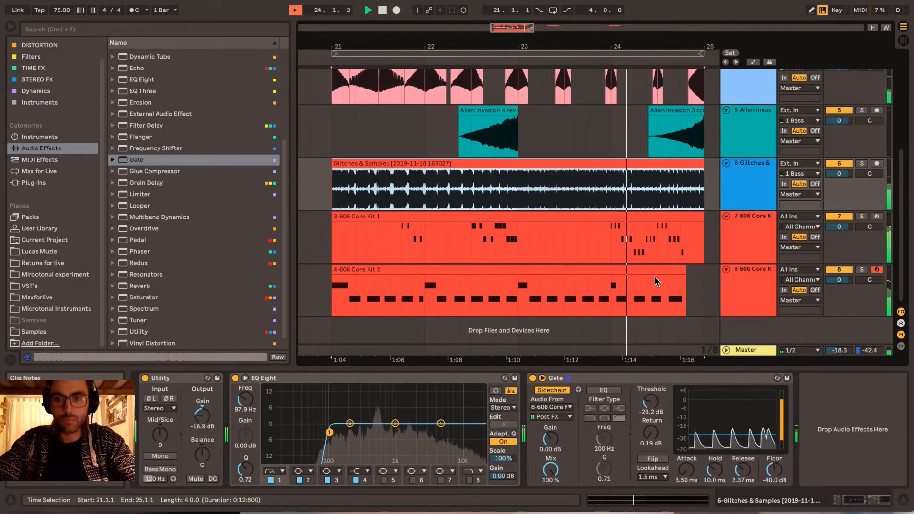
scroll(655, 281, "right", 1)
scroll(573, 179, "up", 6)
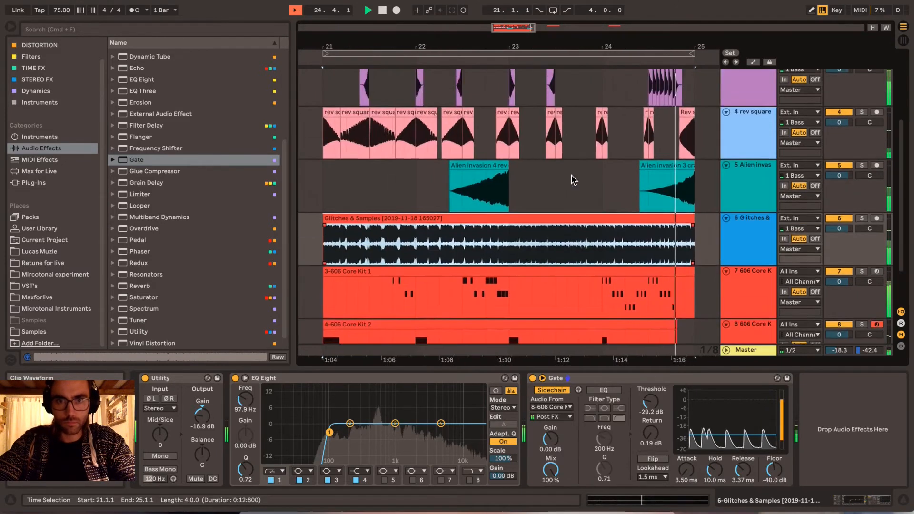
scroll(573, 179, "down", 6)
key("space")
scroll(573, 177, "left", 7)
key("space")
scroll(572, 178, "right", 10)
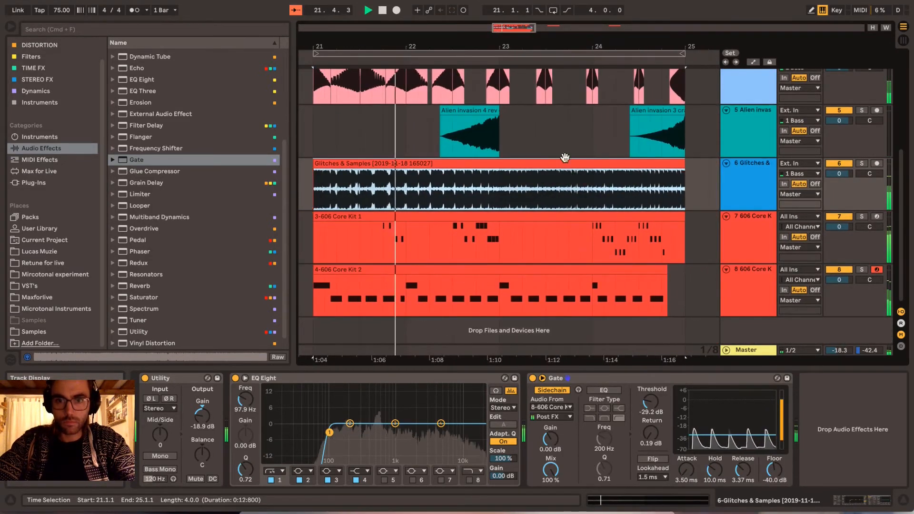
scroll(566, 179, "left", 3)
scroll(562, 178, "right", 3)
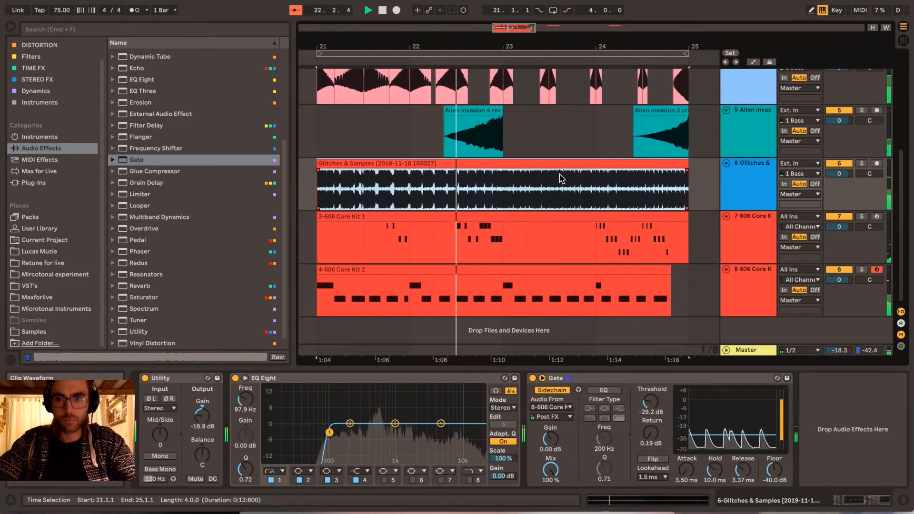
scroll(562, 178, "left", 2)
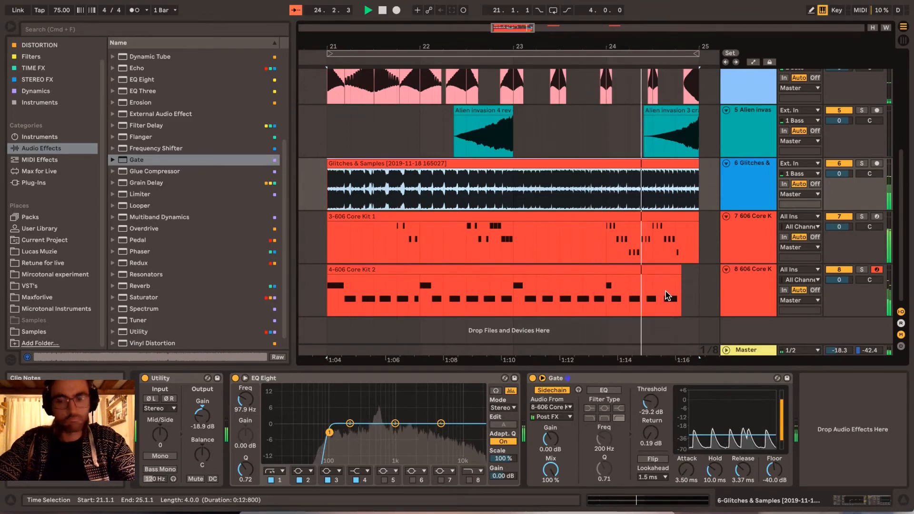
key("space")
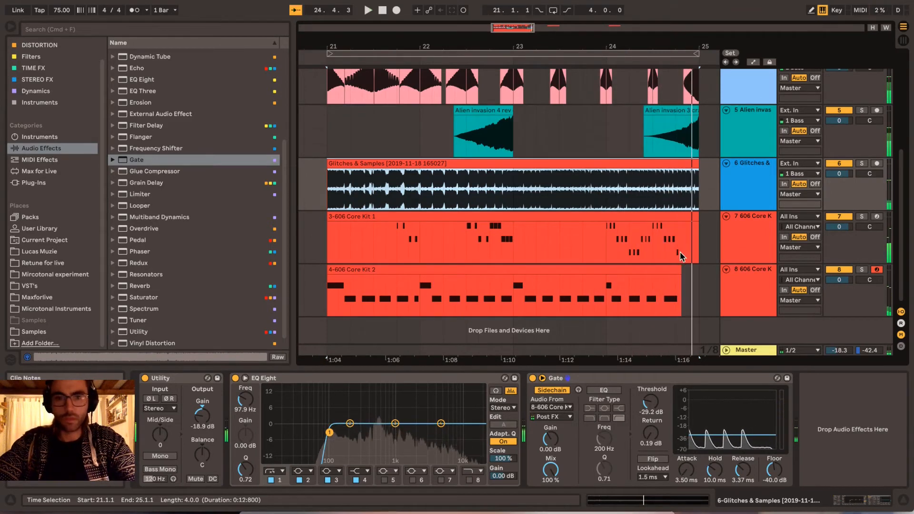
- Add an Echo after the Gate on the Glitches & Samples track, group it into an Audio Effect Rack and show its chain list
left_click(752, 186)
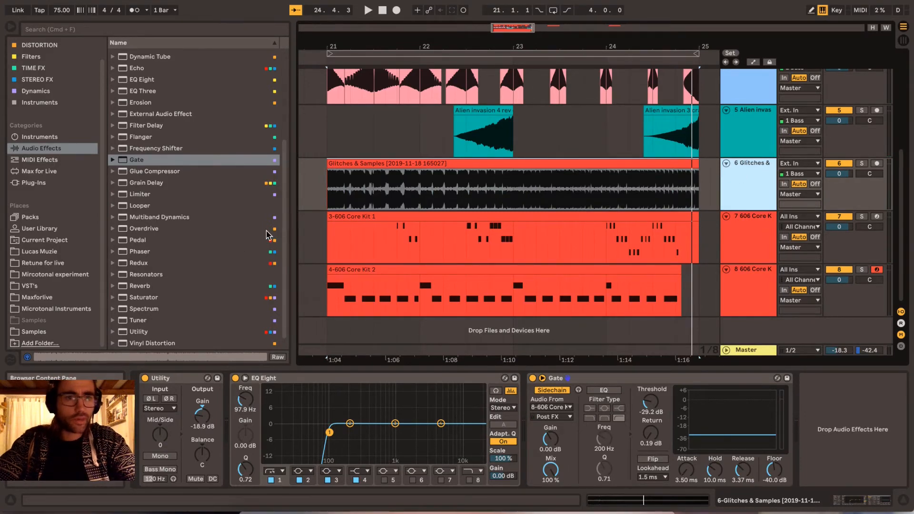
scroll(199, 185, "up", 4)
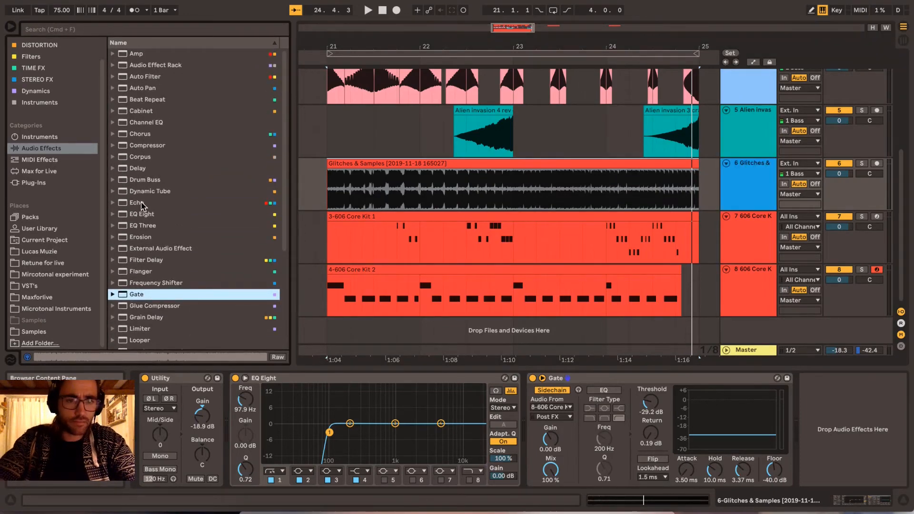
left_click_drag(137, 205, 837, 425)
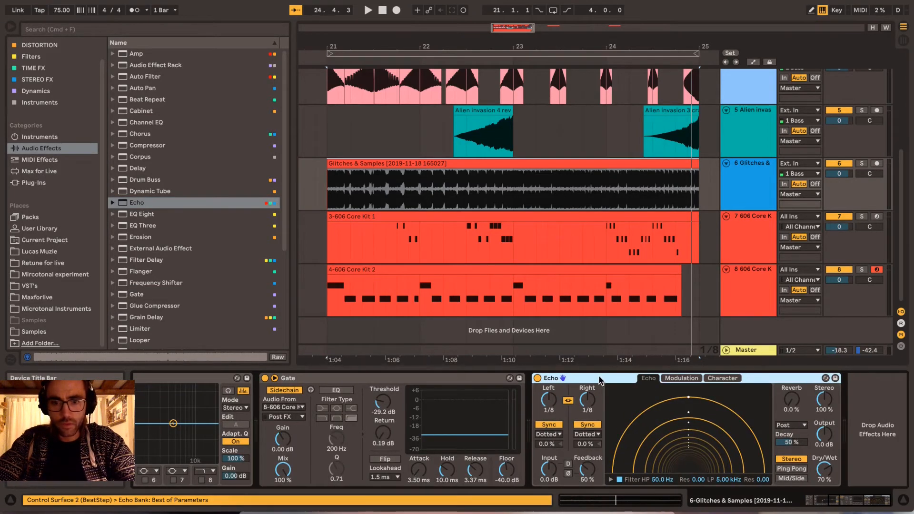
key("super+g")
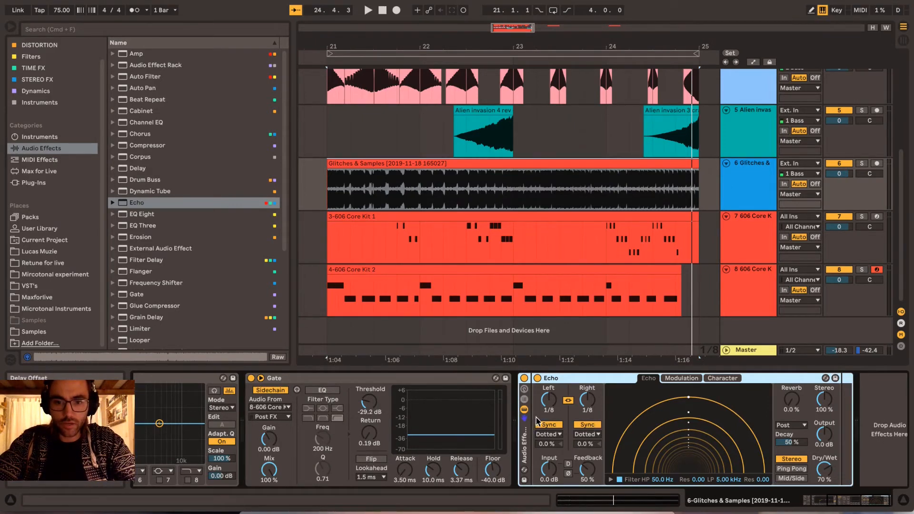
left_click(524, 403)
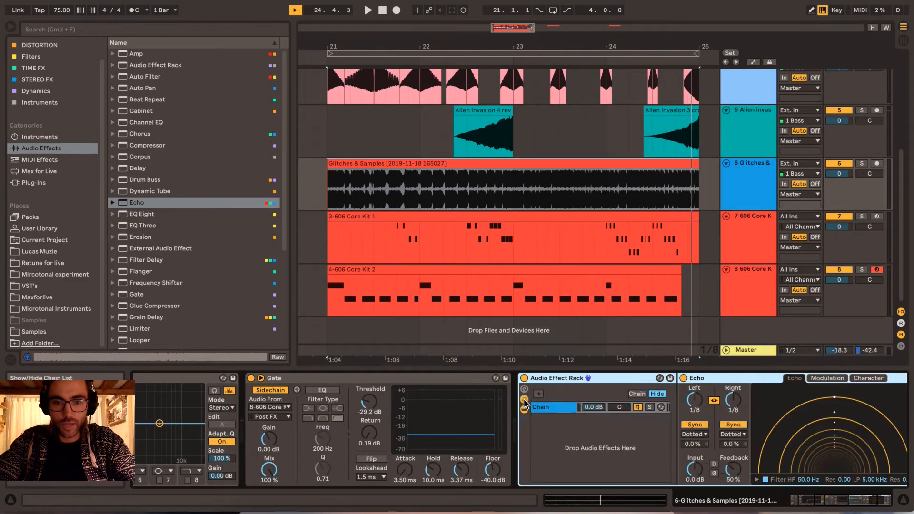
- Set the Echo's dry/wet to 100% and add a Utility as a second parallel chain in the rack
scroll(625, 432, "right", 5)
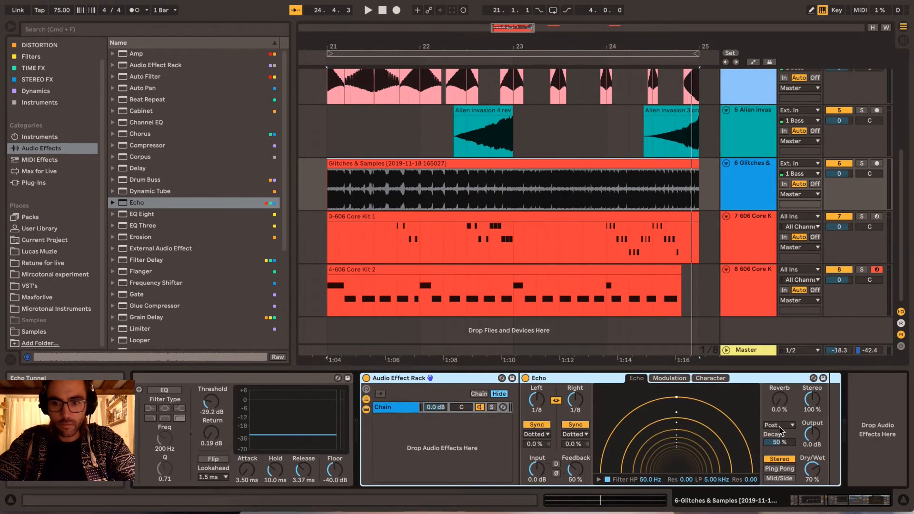
left_click_drag(804, 468, 804, 466)
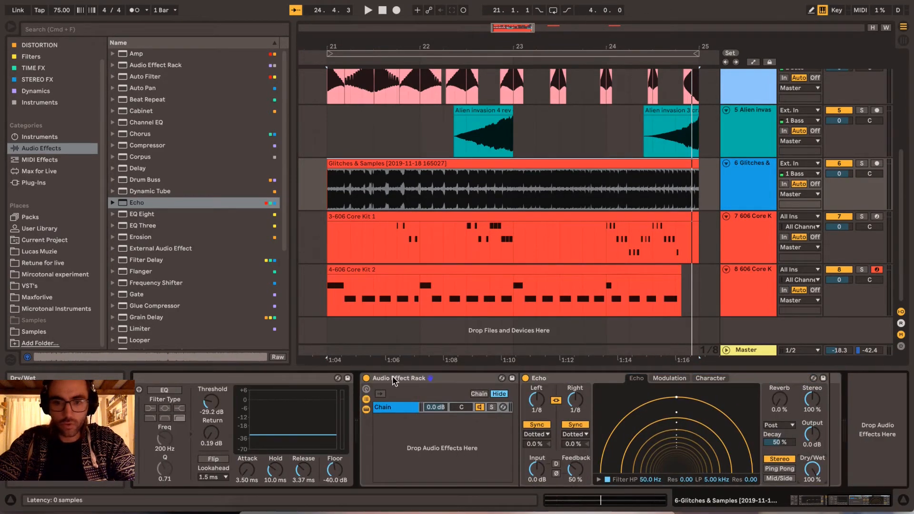
scroll(202, 224, "down", 5)
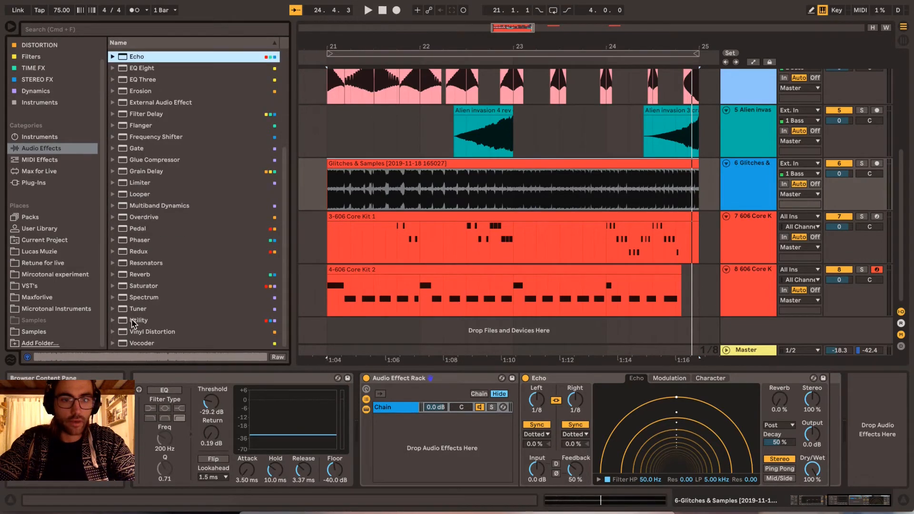
left_click_drag(133, 324, 401, 437)
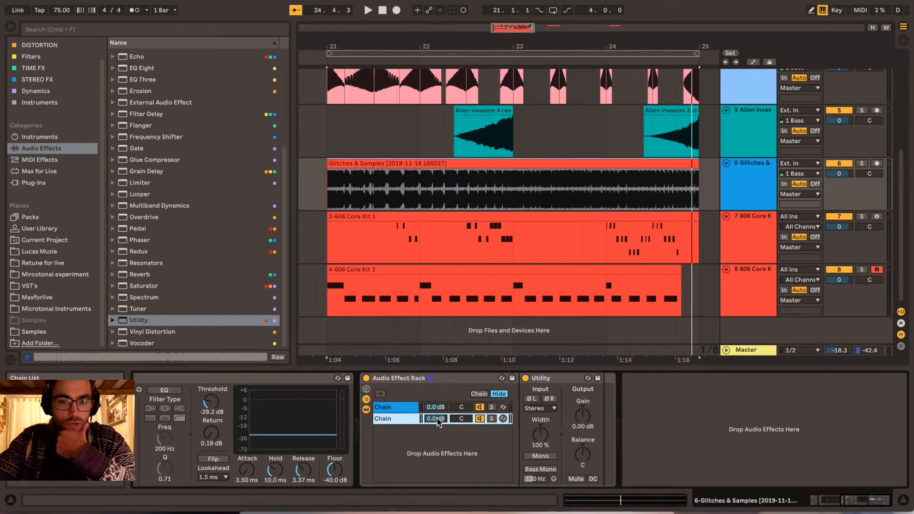
- Rename the rack's Echo chain "Echo/wet" and the Utility chain "Dry"
left_click(399, 408)
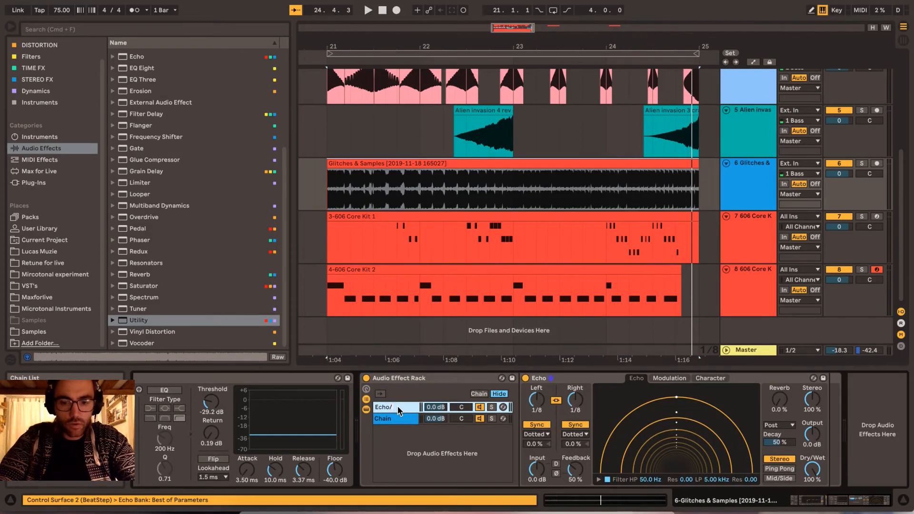
type("wet")
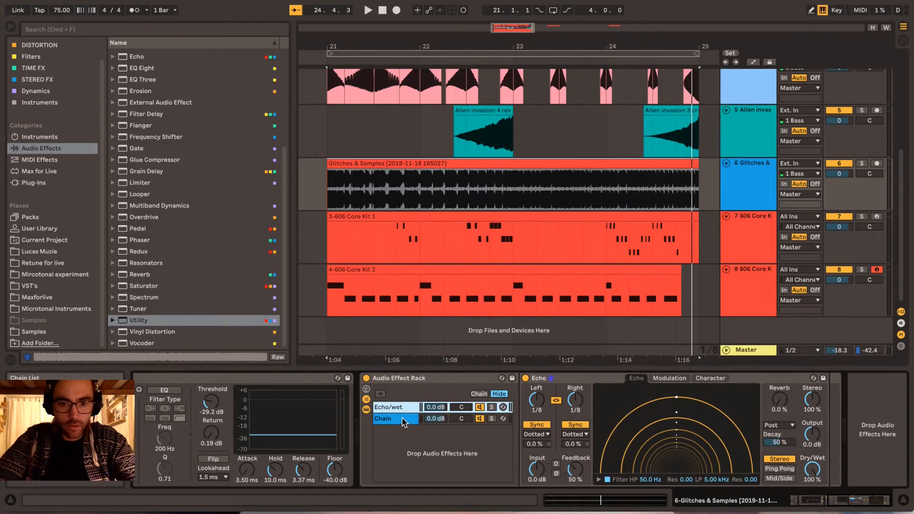
type("Dry")
key("Tab")
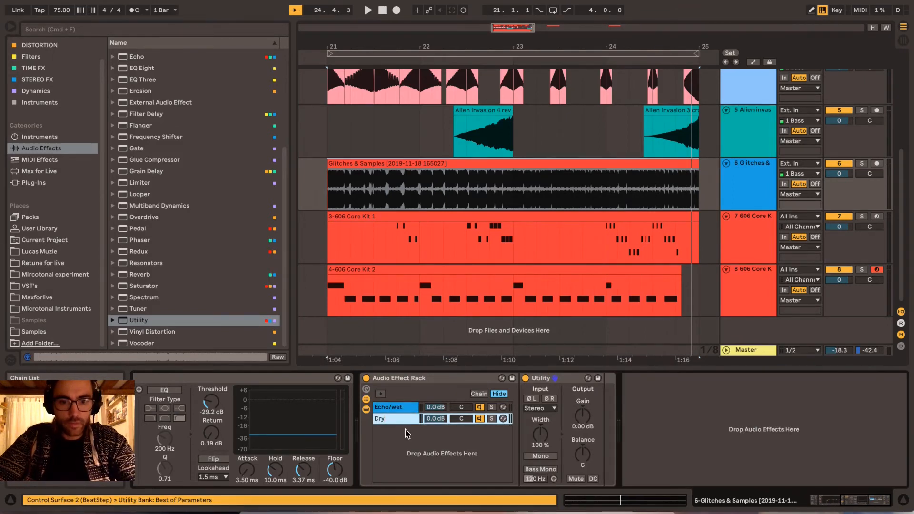
- Play the loop while setting the Echo/wet chain's volume to -10.0 dB and the Dry chain's to -inf dB
left_click(404, 407)
key("space")
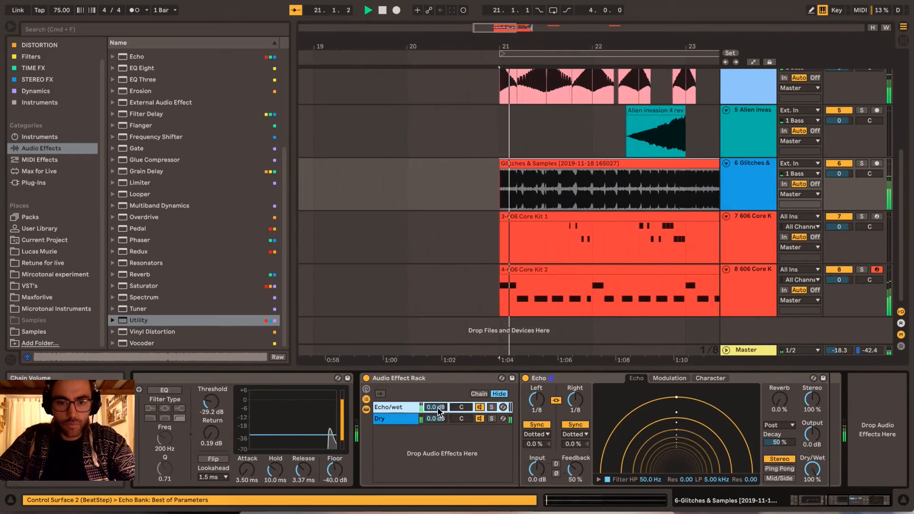
mouse_move(443, 411)
left_mouse_down()
mouse_move(435, 457)
mouse_move(437, 371)
mouse_move(436, 421)
left_mouse_up()
key("space")
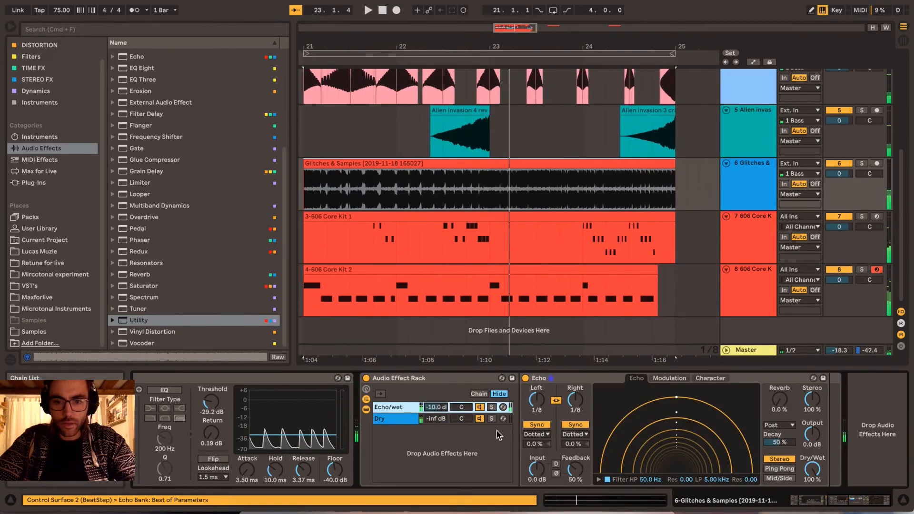
- Unlink the Echo's left and right delays, and switch both to Time mode and back to Sync
left_click(556, 401)
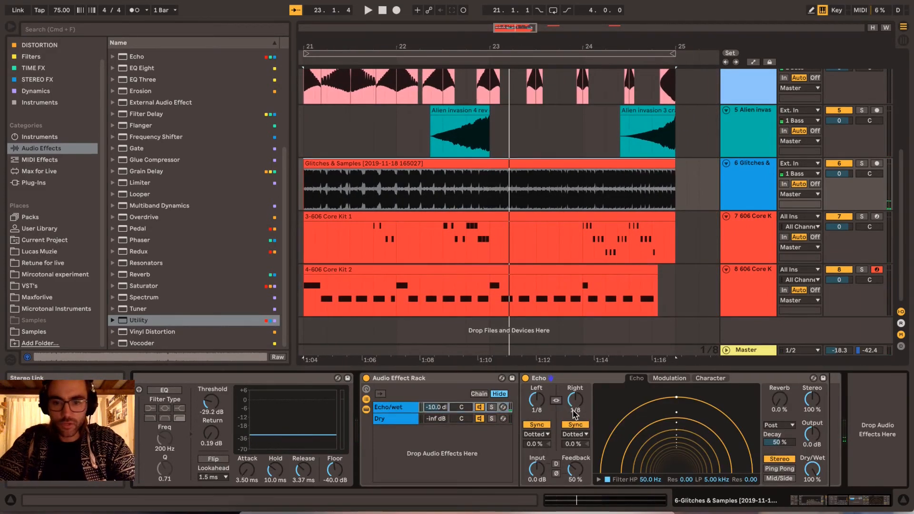
left_click(576, 425)
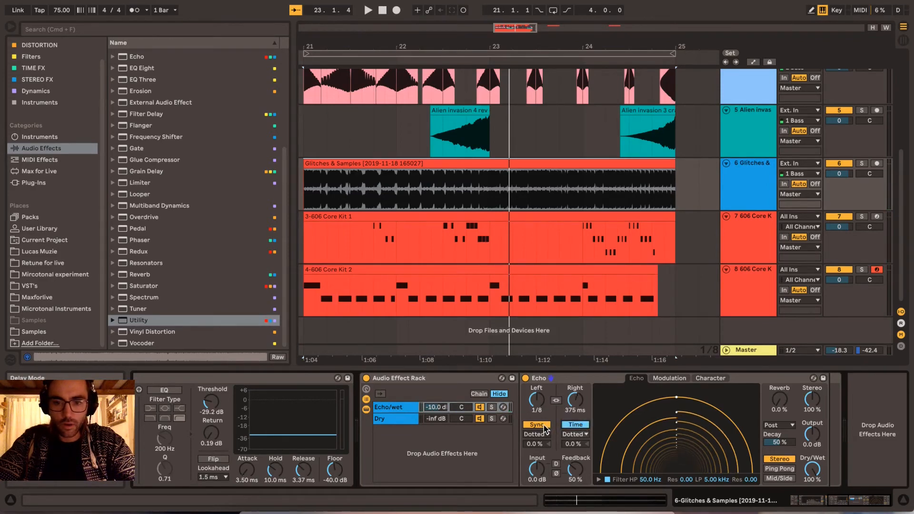
left_click(536, 425)
left_click(544, 427)
left_click(572, 426)
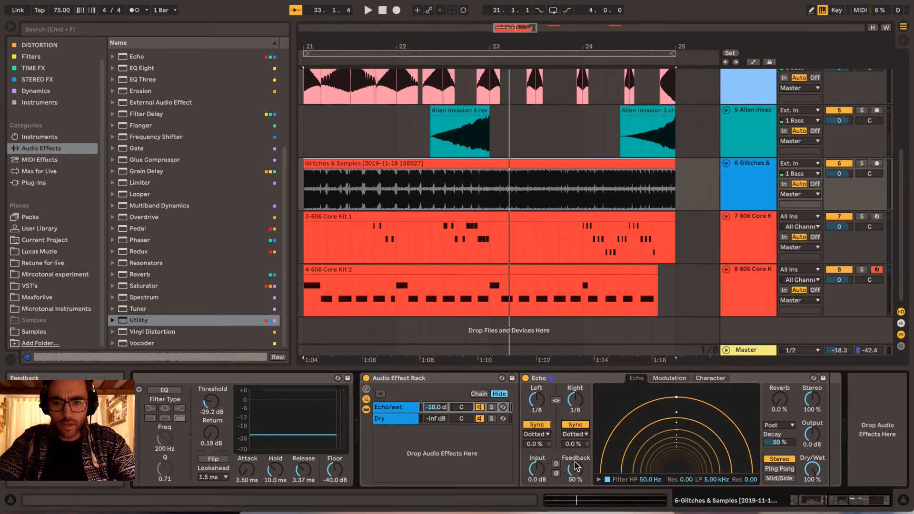
- Set the sync mode of both the left and right Echo delays to Notes
left_click(565, 435)
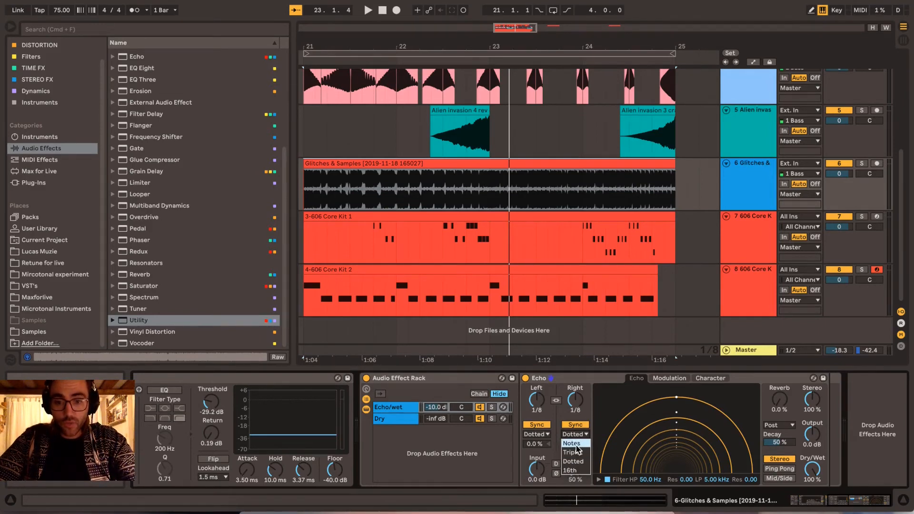
left_click(576, 446)
left_click(546, 435)
left_click(542, 444)
- Play the loop from bar 21 while raising the Dry chain's volume to 0.0 dB and the Echo/wet chain's to -3.0 dB
key("space")
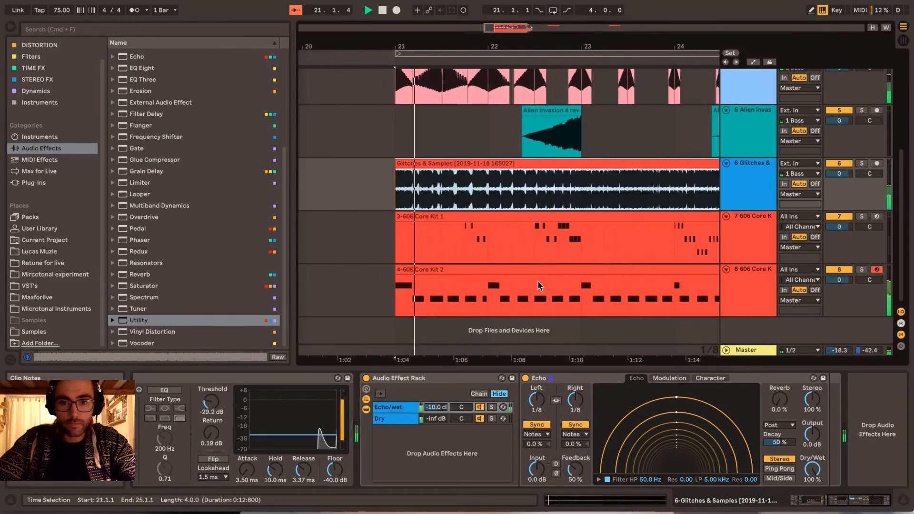
scroll(538, 281, "right", 3)
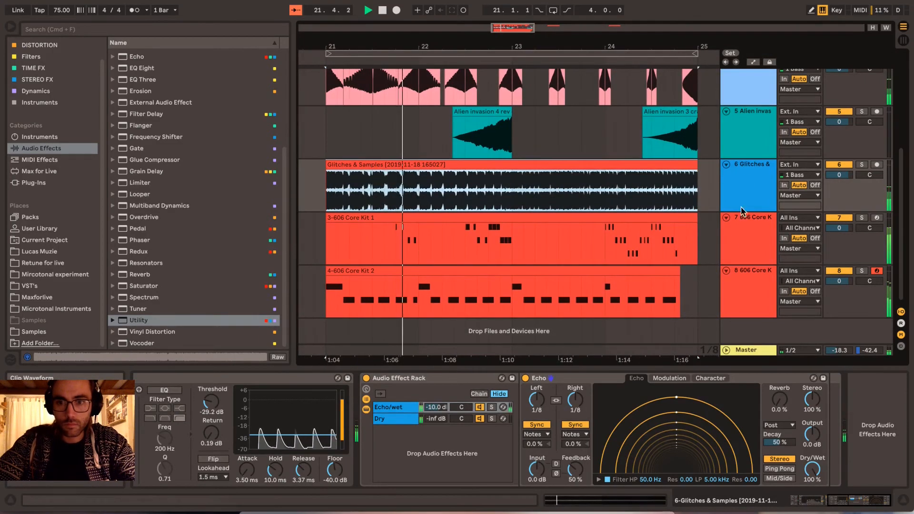
left_click(483, 453)
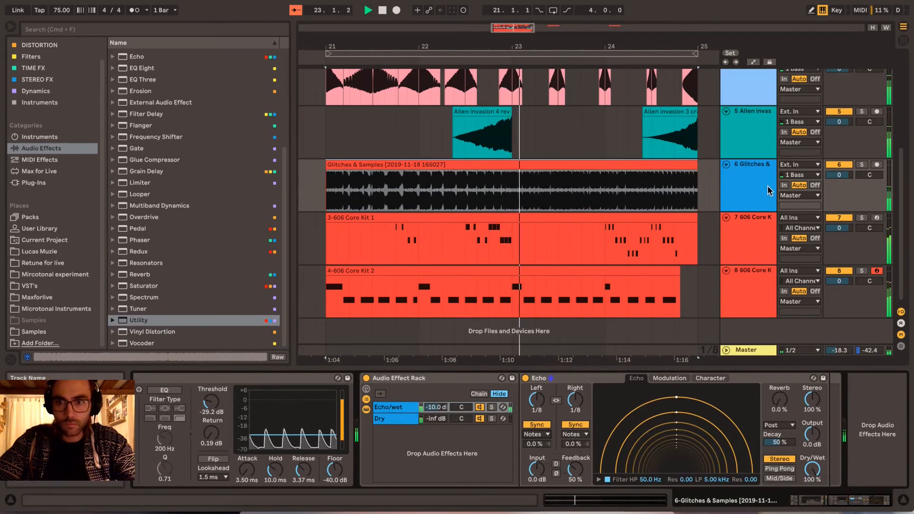
left_click(751, 188)
left_click(437, 418)
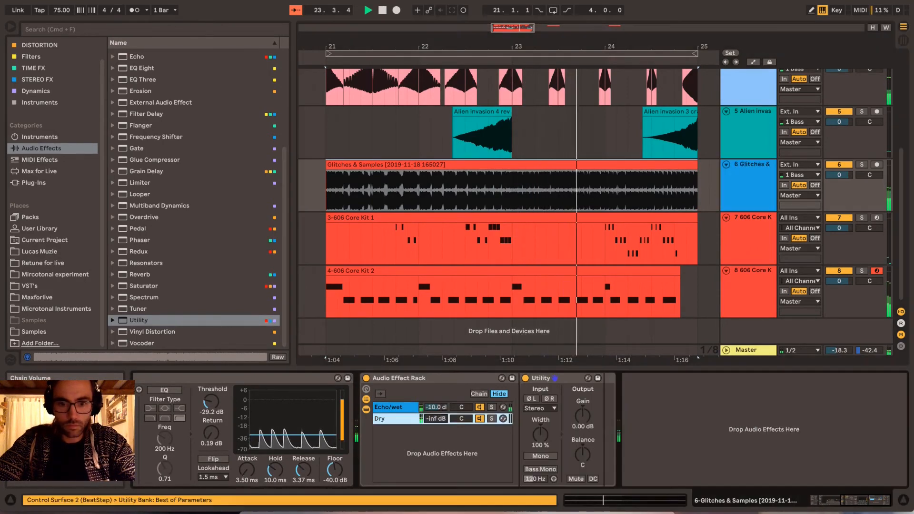
left_click_drag(436, 418, 436, 376)
left_click(436, 407)
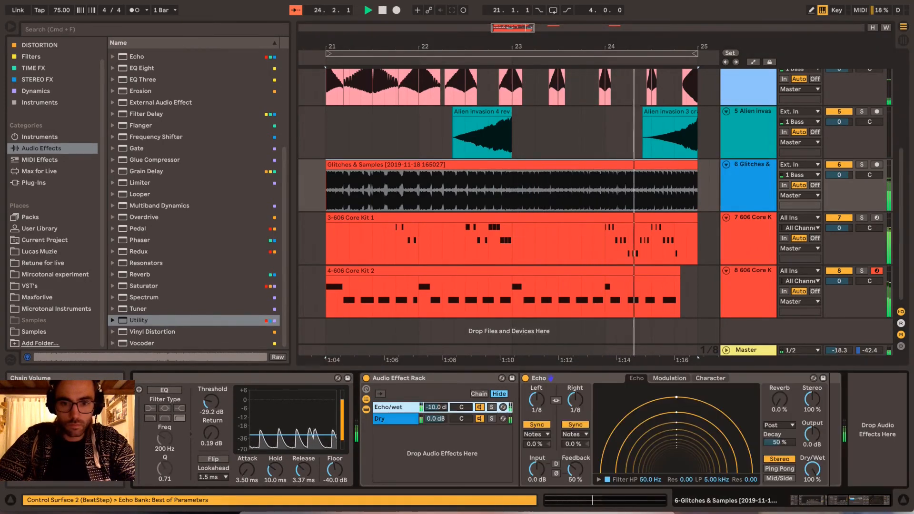
left_click_drag(436, 407, 436, 398)
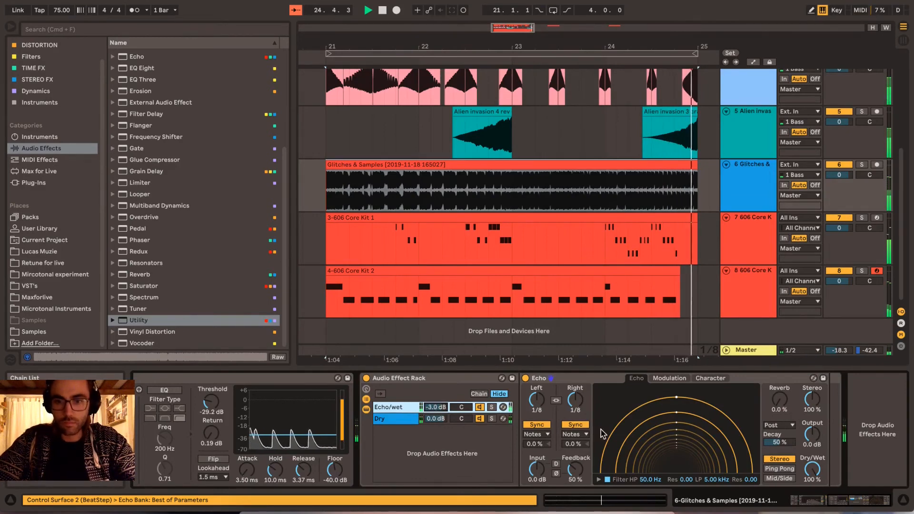
- Insert a new audio track below Glitches & Samples and set its input to 6-Glitches & Samples
left_click(644, 201)
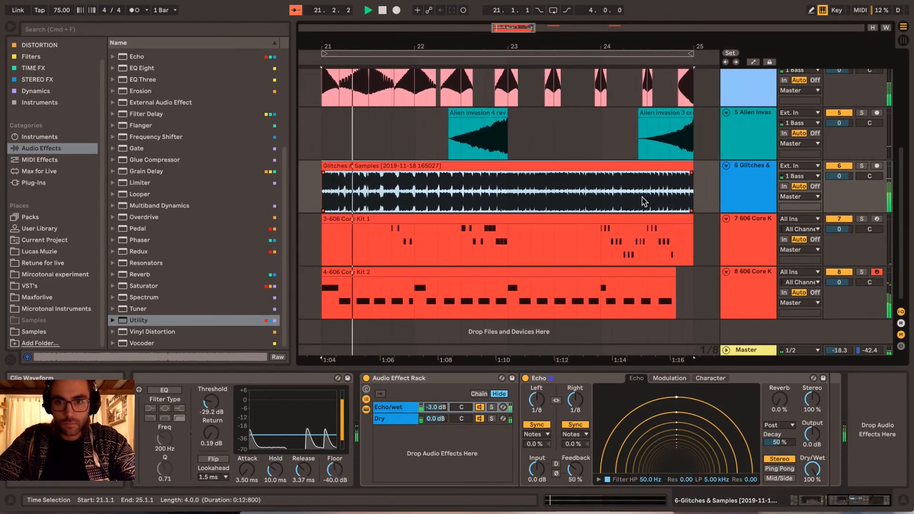
left_click(758, 187)
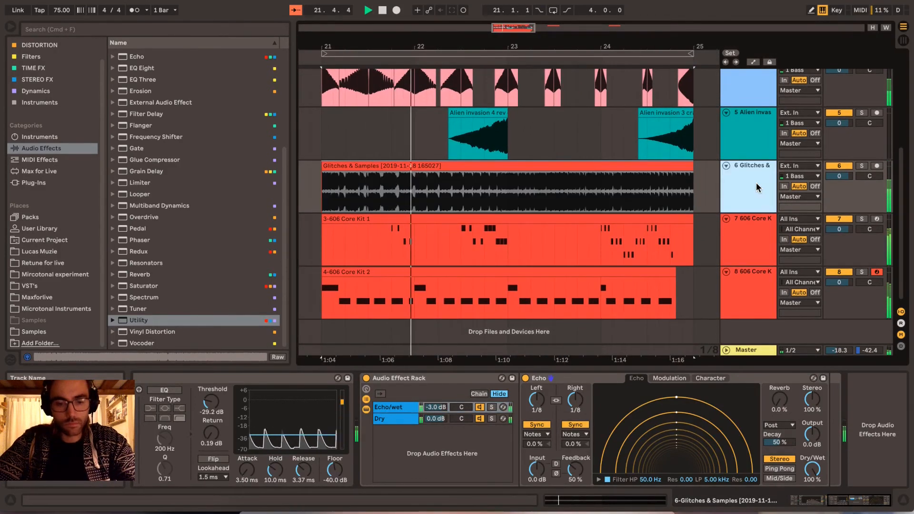
key("super+t")
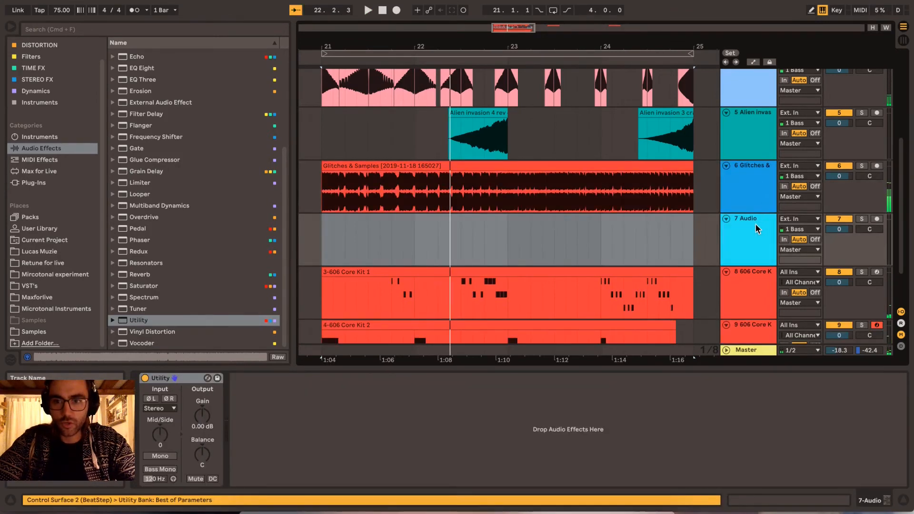
left_click(757, 229)
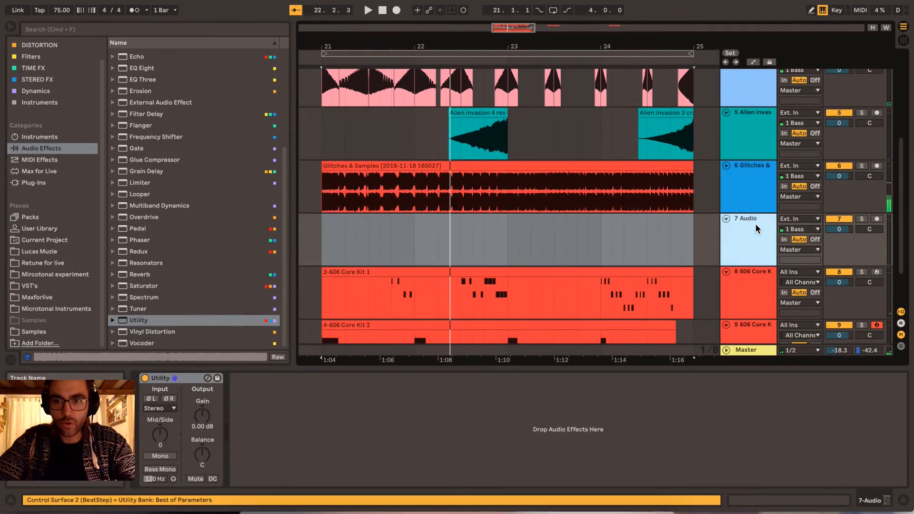
left_click(791, 221)
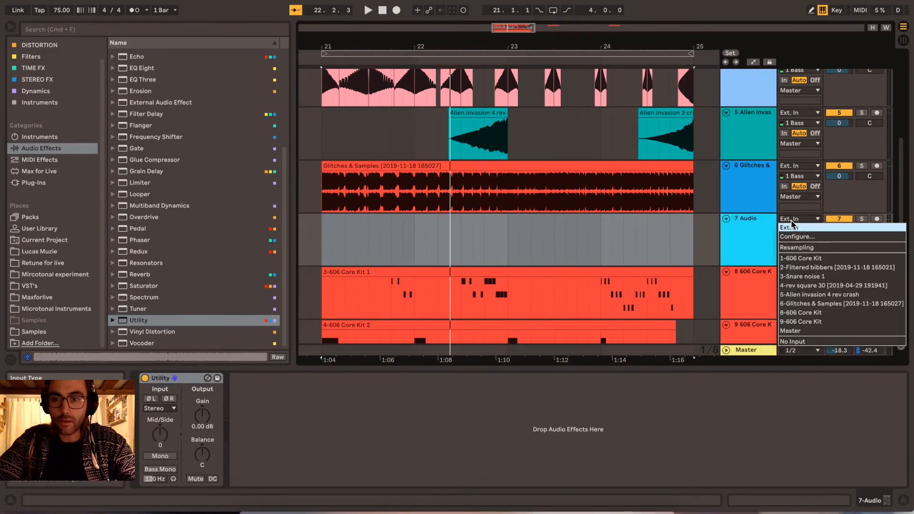
left_click(840, 303)
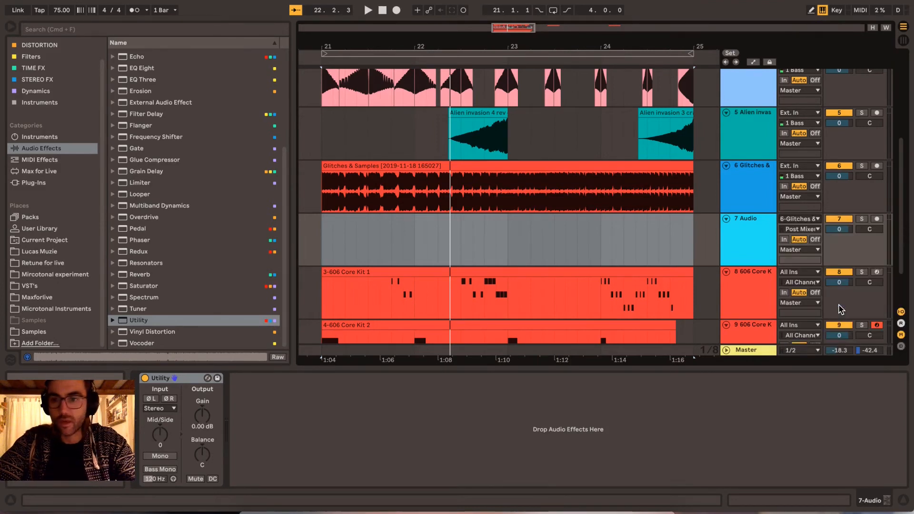
- Arm the new audio track and record the processed glitches from bar 21 to just past bar 25 with monitoring off
left_click(323, 238)
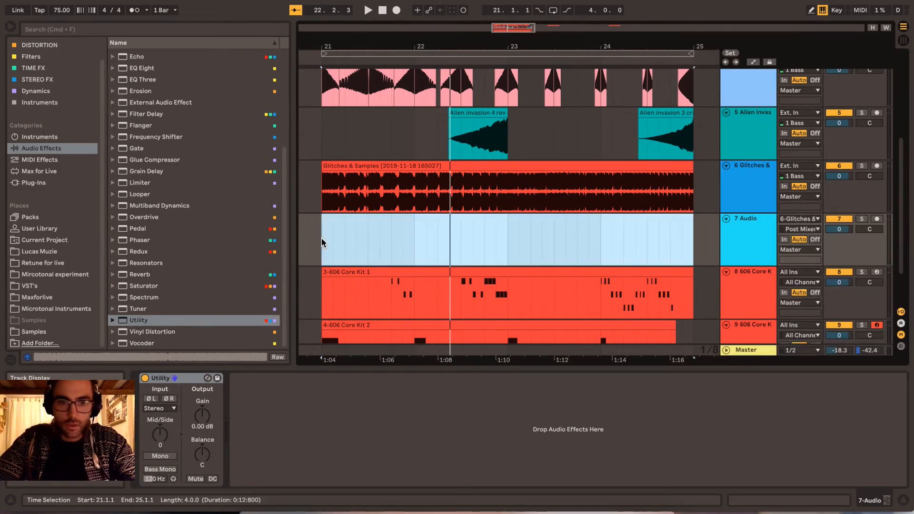
left_click(877, 219)
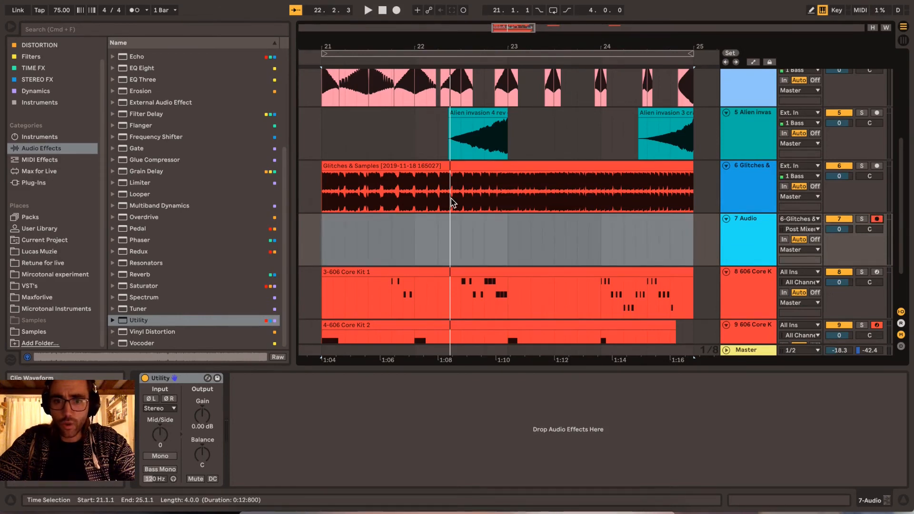
left_click(744, 233)
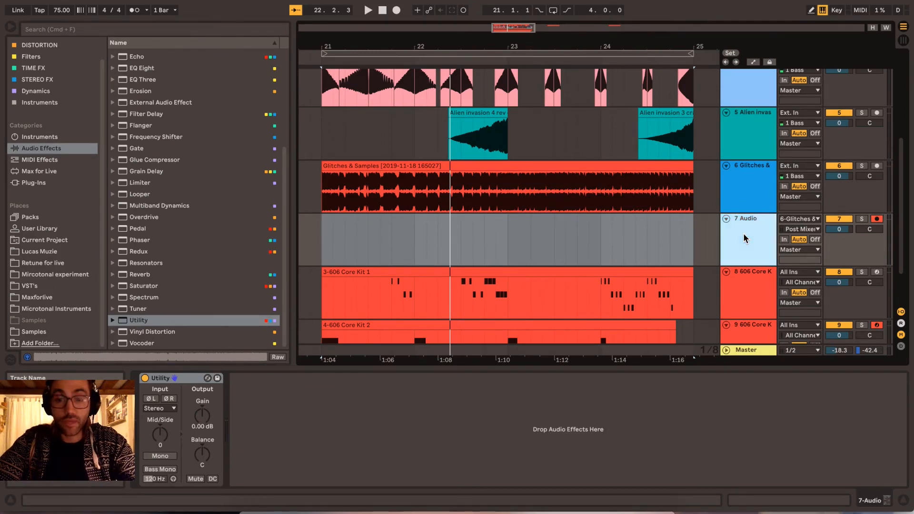
left_click(326, 223)
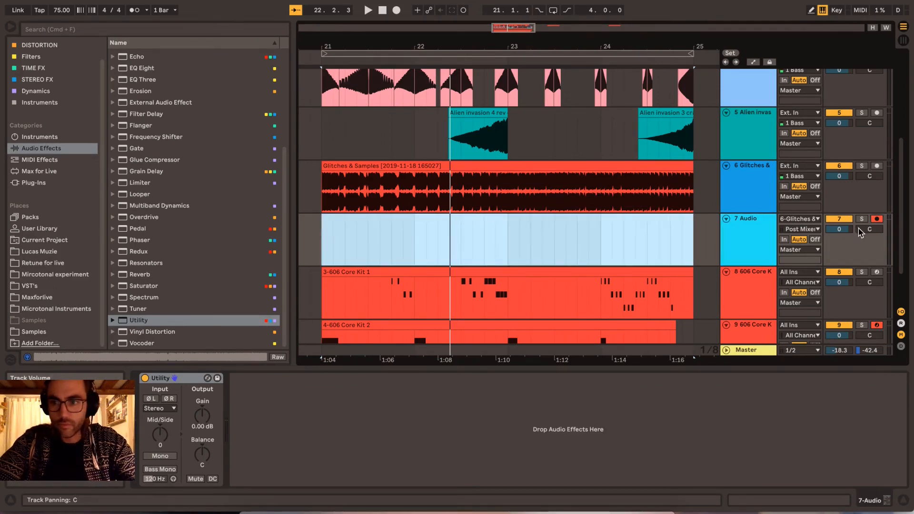
key("F9")
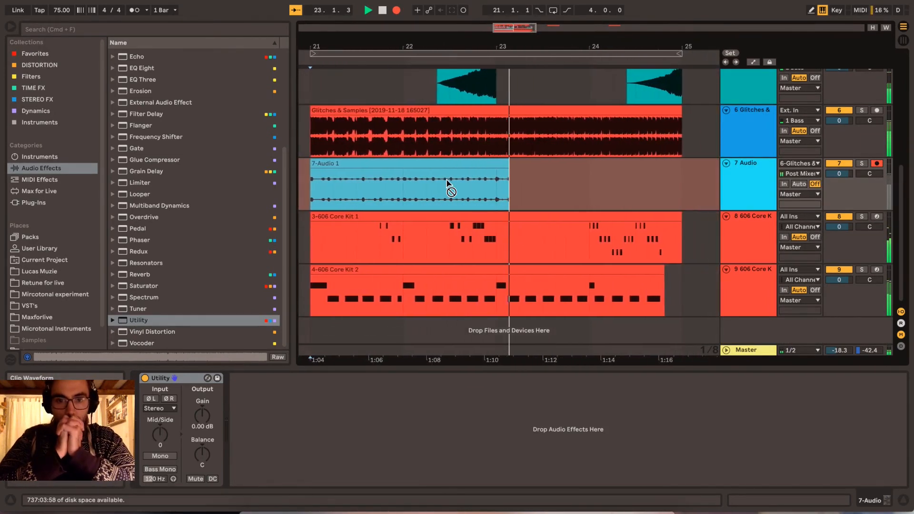
key("space")
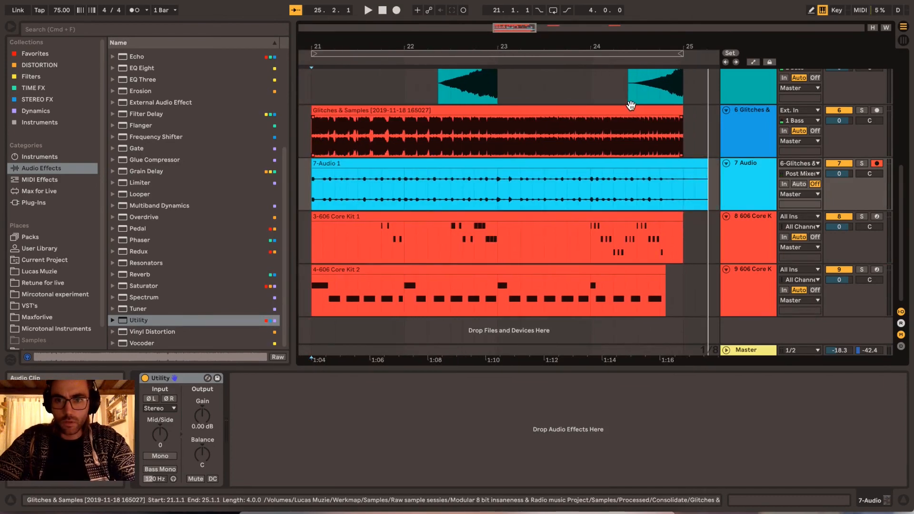
- Delete the original Glitches & Samples track and trim the end of the new recording to bar 25
left_click(631, 106)
left_click(775, 143)
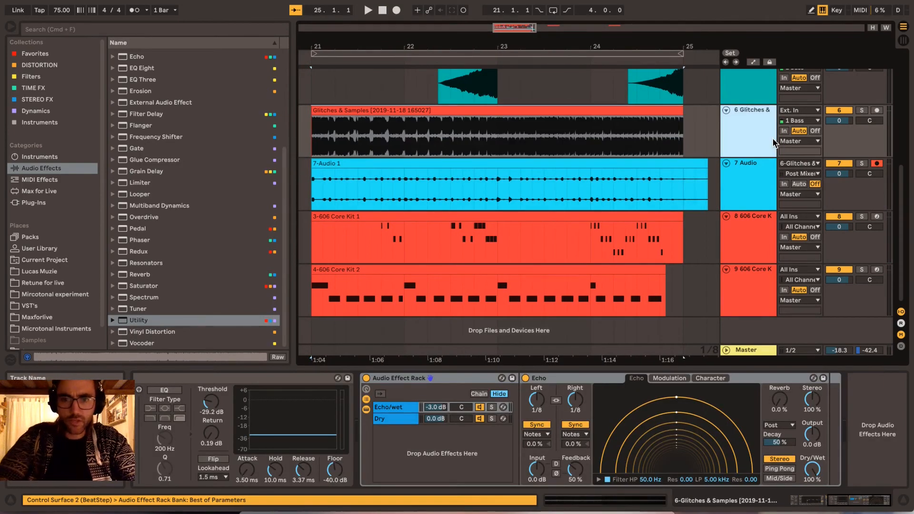
key("Delete")
left_click_drag(700, 128, 683, 129)
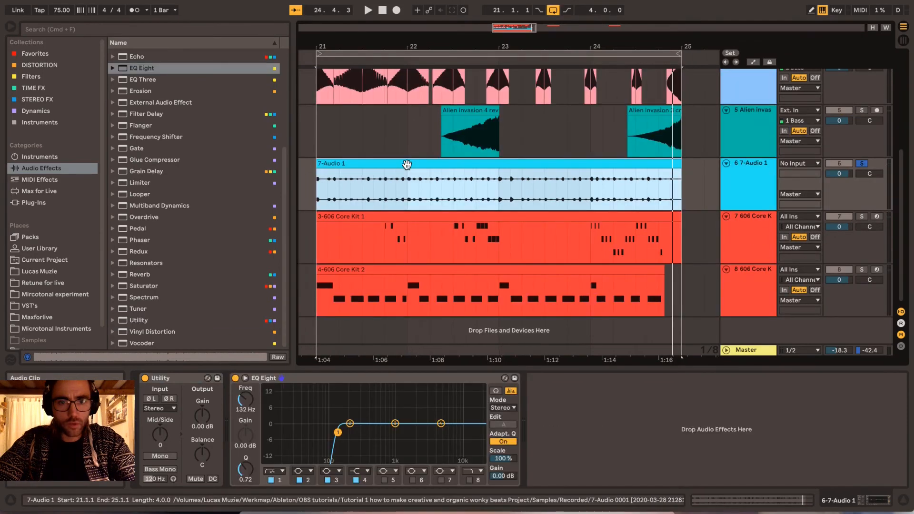
- Open the 7-Audio 1 clip's sample settings and switch its Beats-mode transient loop to off
double_click(408, 165)
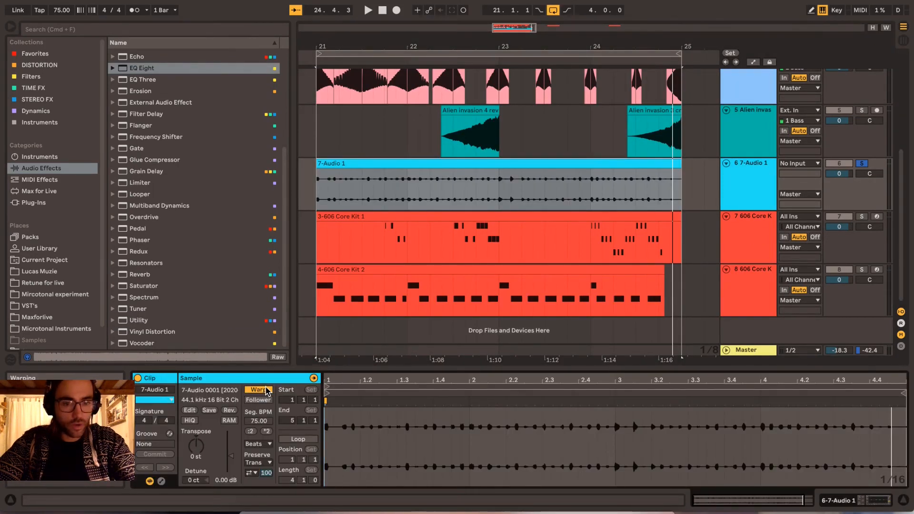
left_click(451, 424)
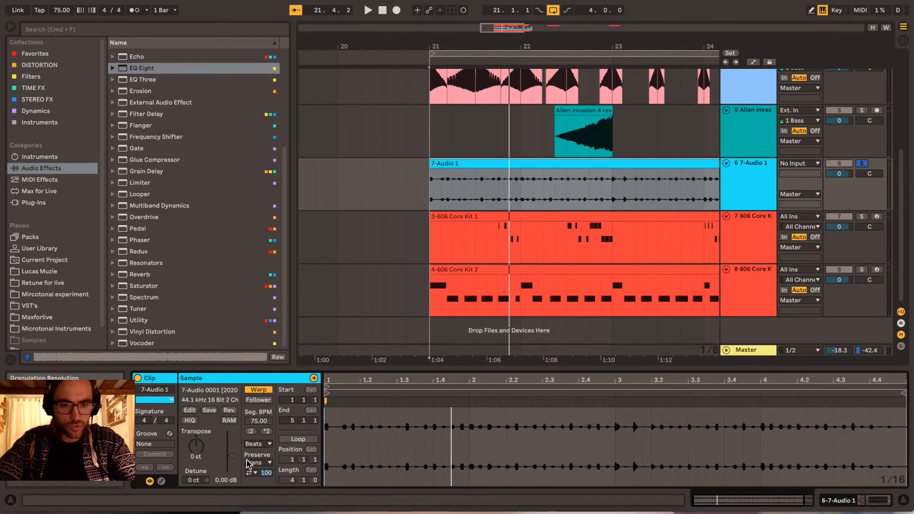
left_click(415, 416)
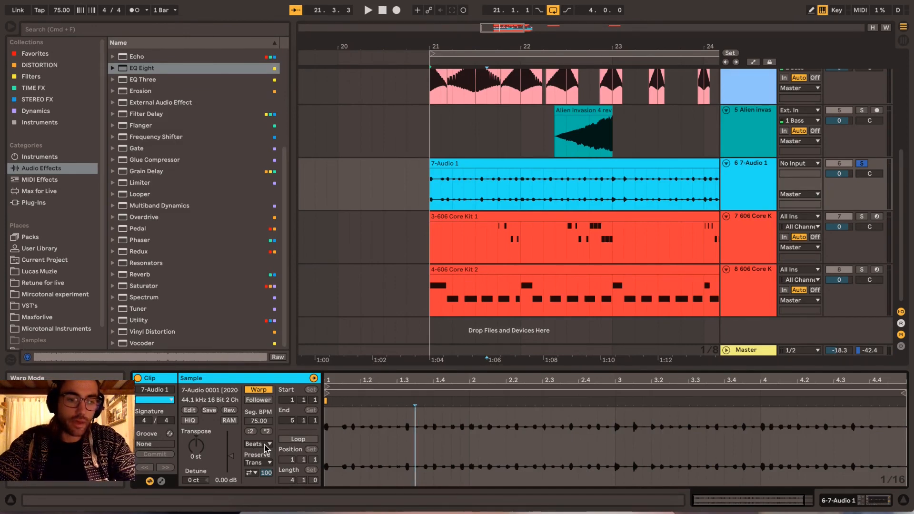
left_click(251, 473)
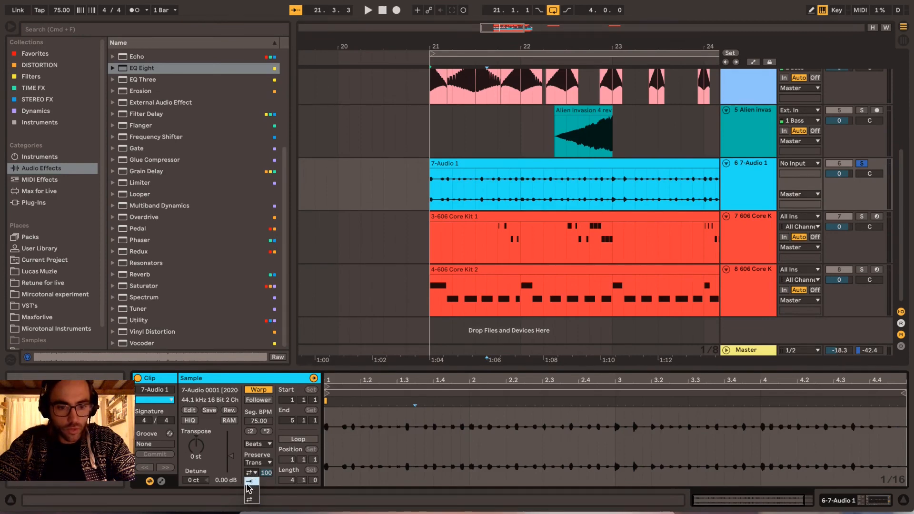
left_click(254, 481)
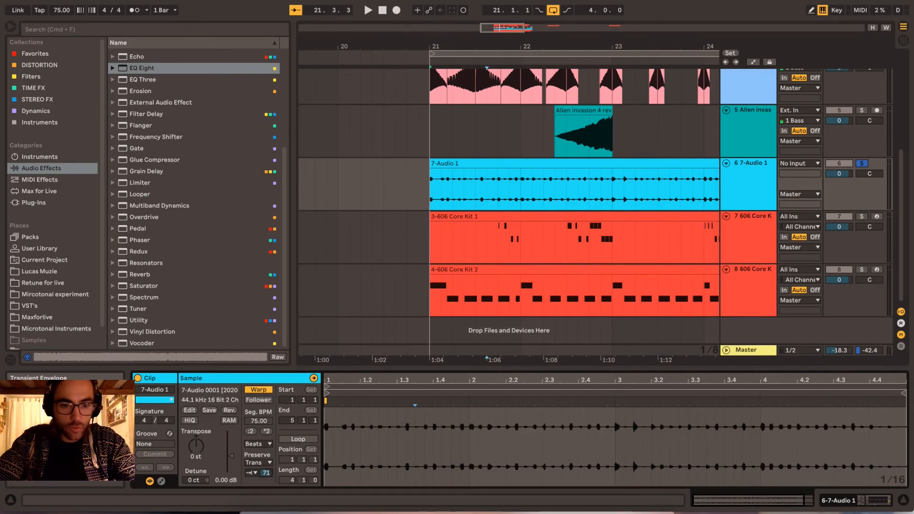
- Play the loop and shorten the 7-Audio 1 clip's transient envelope to 55
key("space")
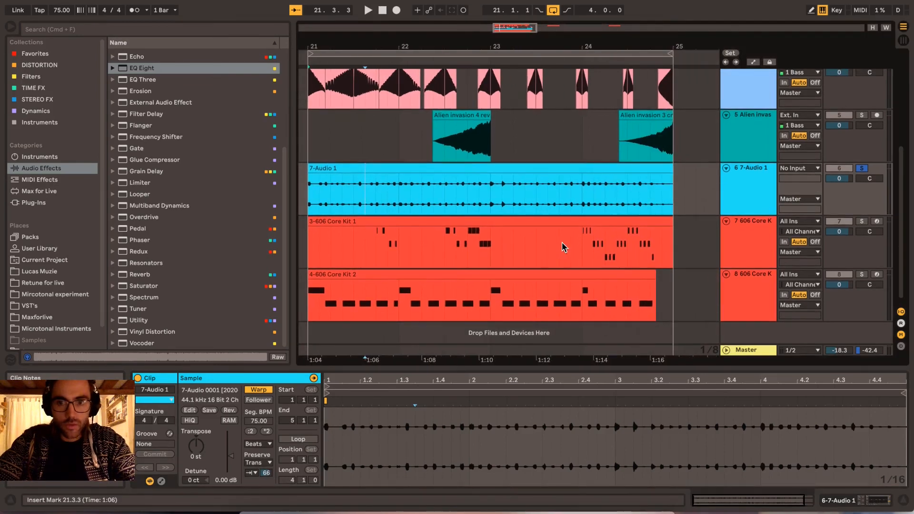
mouse_move(266, 473)
left_mouse_down()
mouse_move(266, 502)
mouse_move(267, 475)
left_mouse_up()
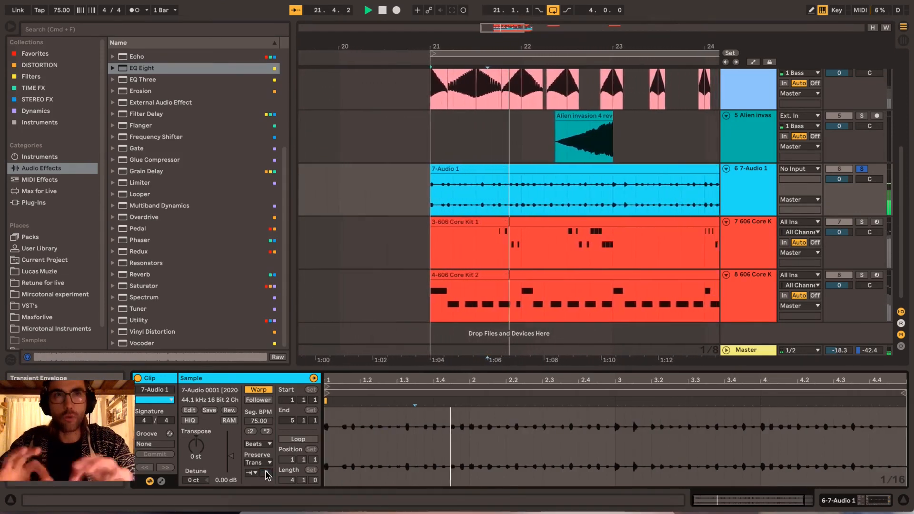
left_click_drag(266, 472, 266, 493)
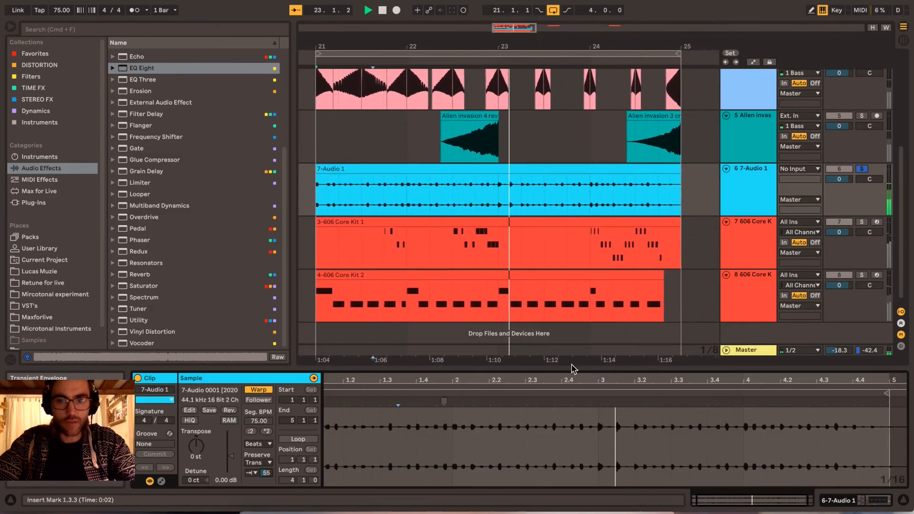
- Set band 4 of the 7-Audio 1 track's EQ Eight to 1.78 kHz, -11.0 dB gain and a Q of 0.10
left_click(744, 196)
double_click(744, 196)
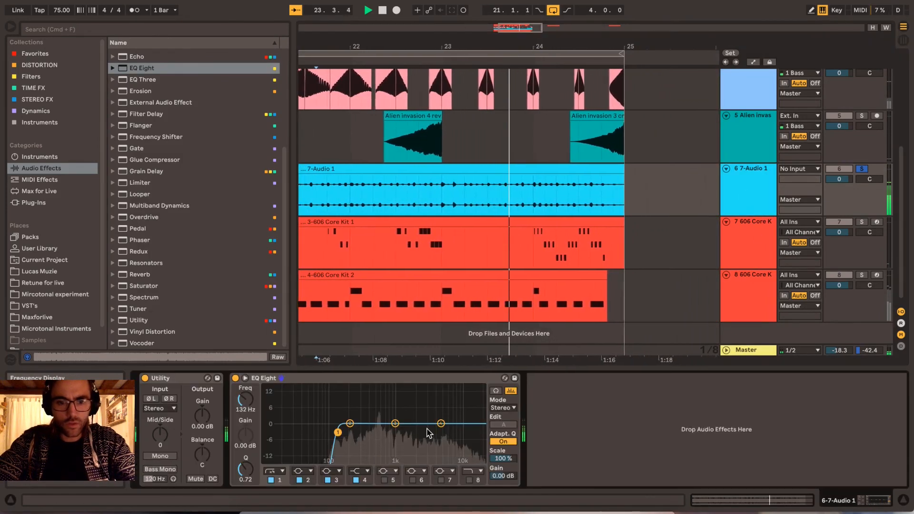
left_click(441, 424)
left_click_drag(441, 424, 424, 449)
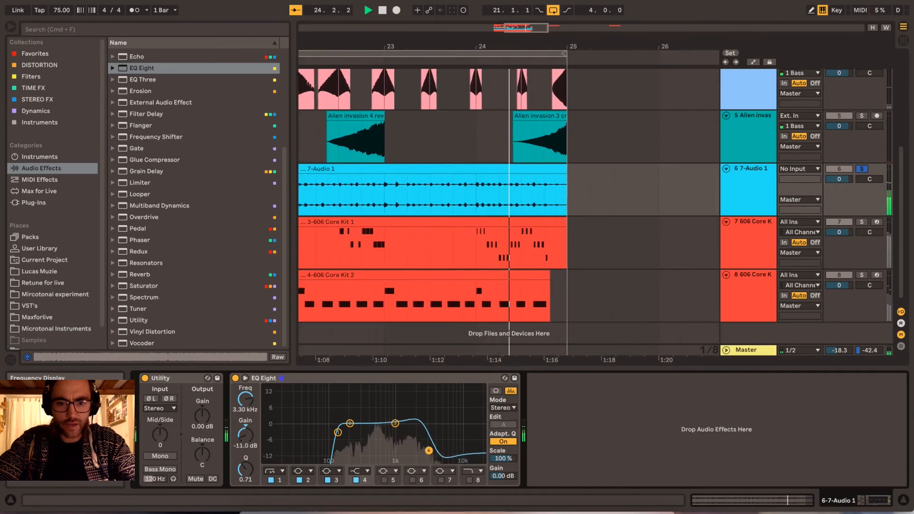
left_click_drag(245, 470, 246, 502)
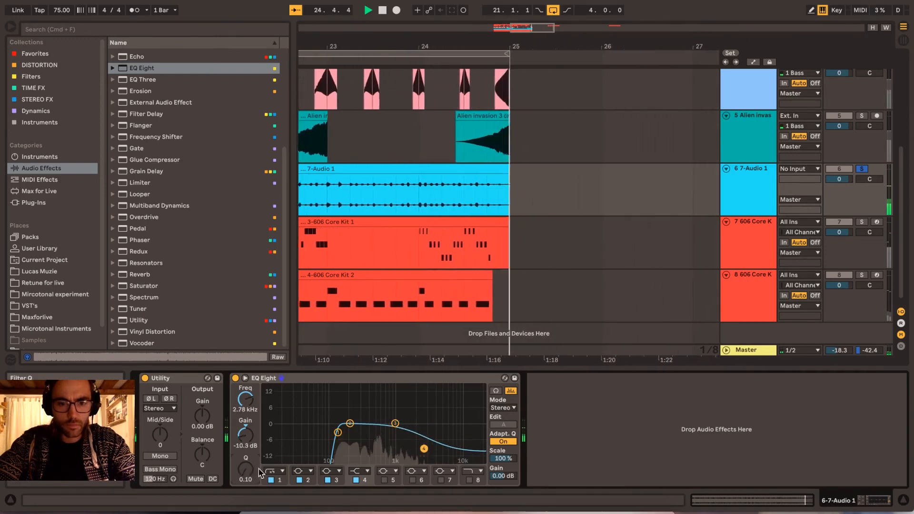
left_click_drag(424, 450, 411, 451)
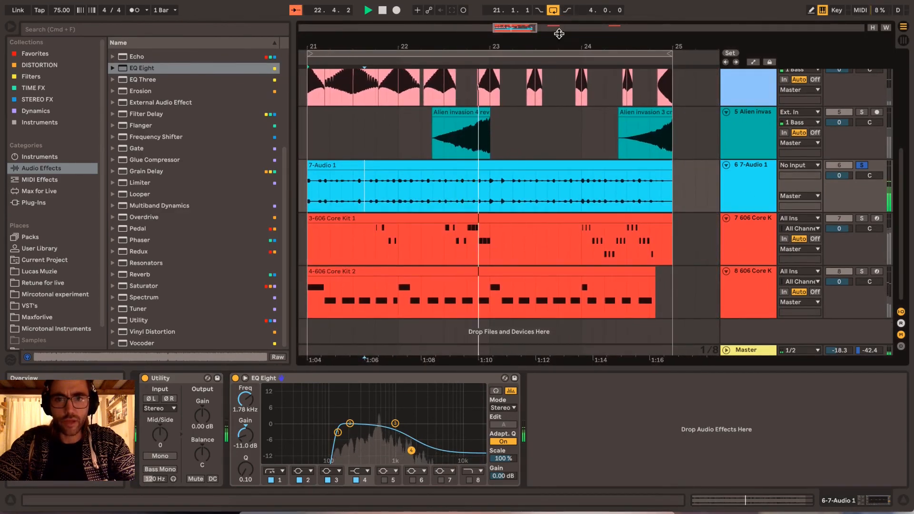
- Unsolo the 7-Audio 1 track and select its clip while playing it with all the other tracks
left_click_drag(560, 45, 577, 40)
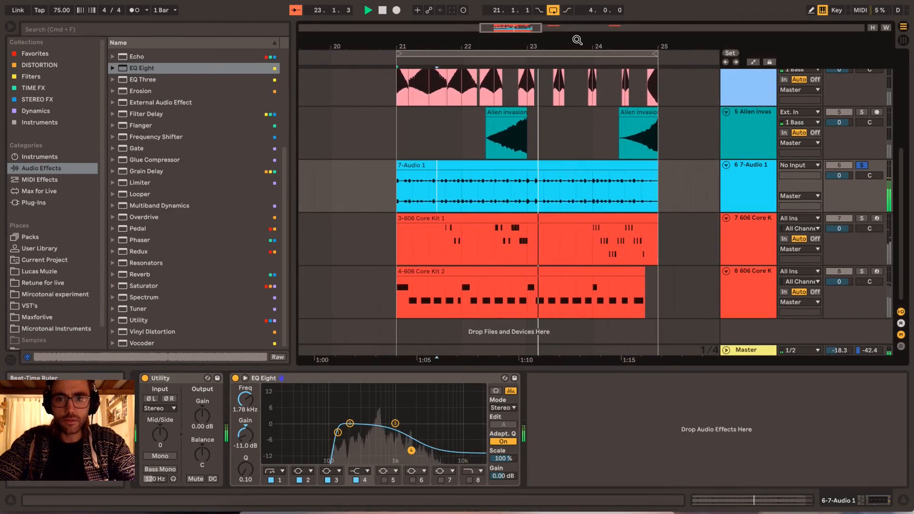
left_click(863, 167)
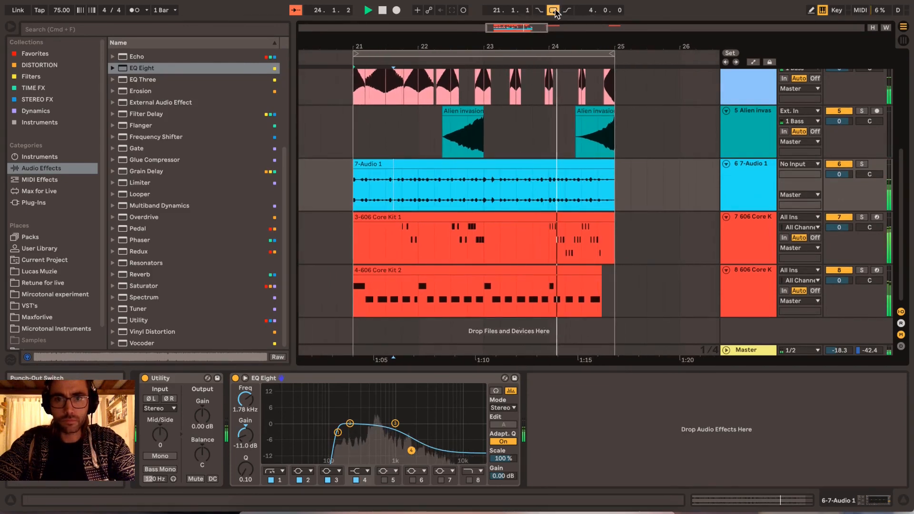
left_click(517, 166)
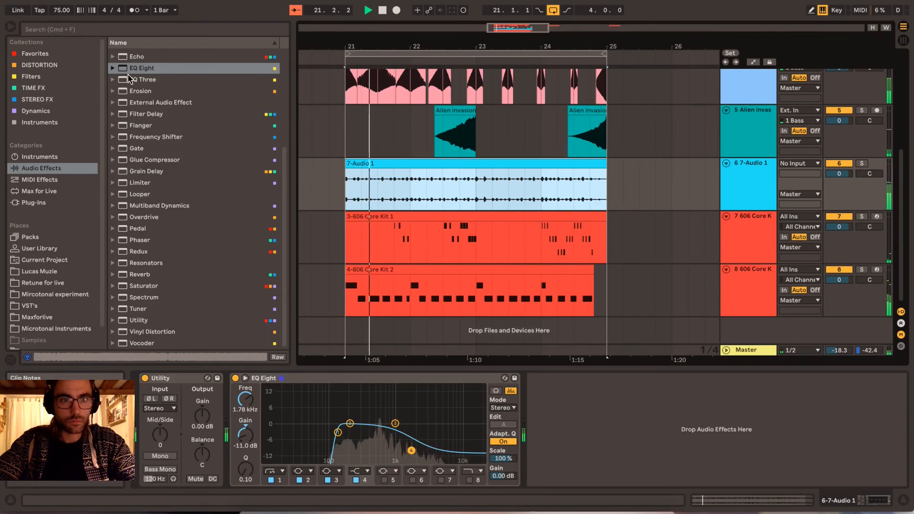
scroll(556, 237, "up", 5)
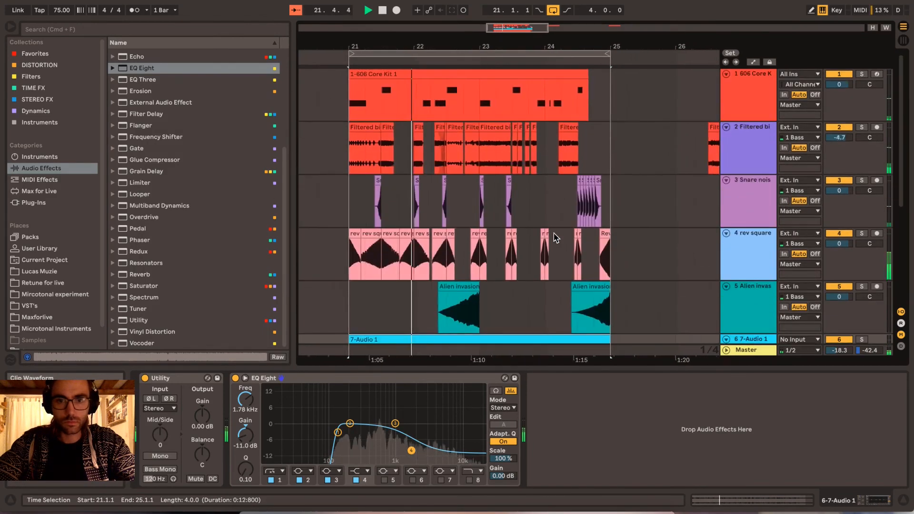
scroll(555, 238, "down", 5)
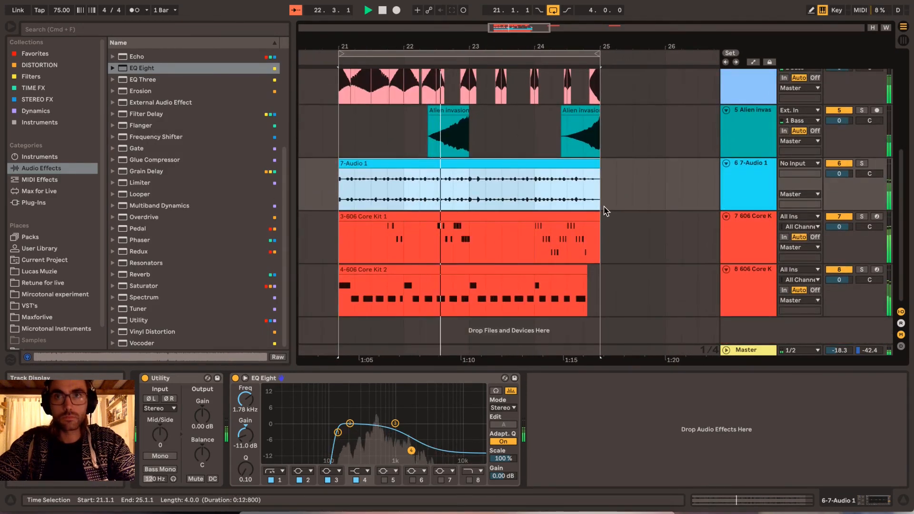